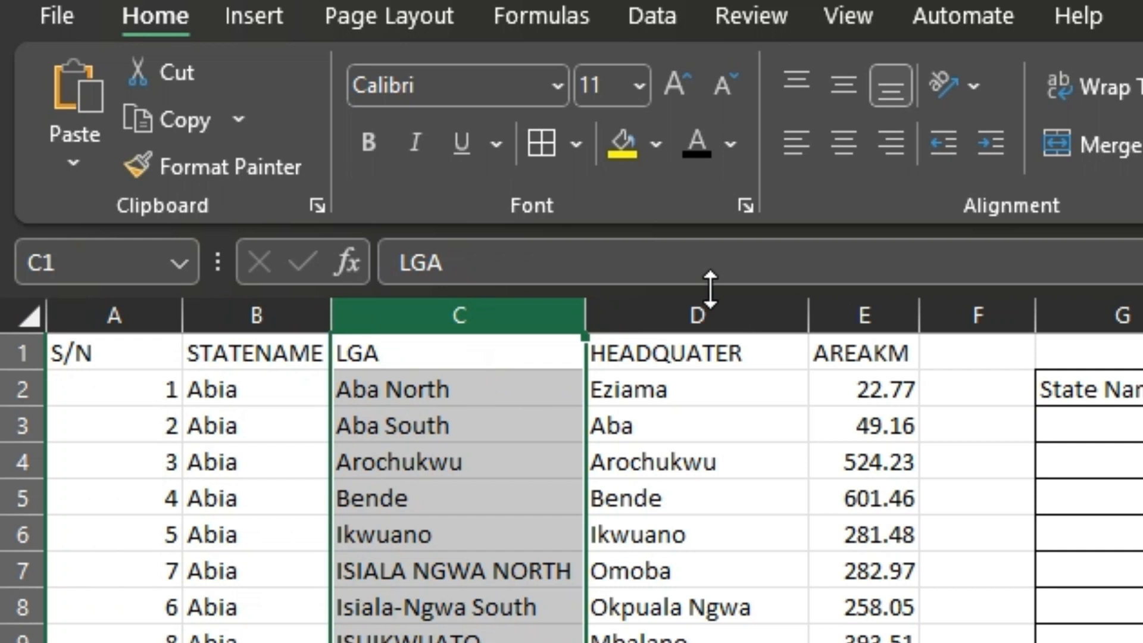
- Widen the AREAKM column (E) slightly beyond its header text
left_click(704, 277)
left_click(691, 301)
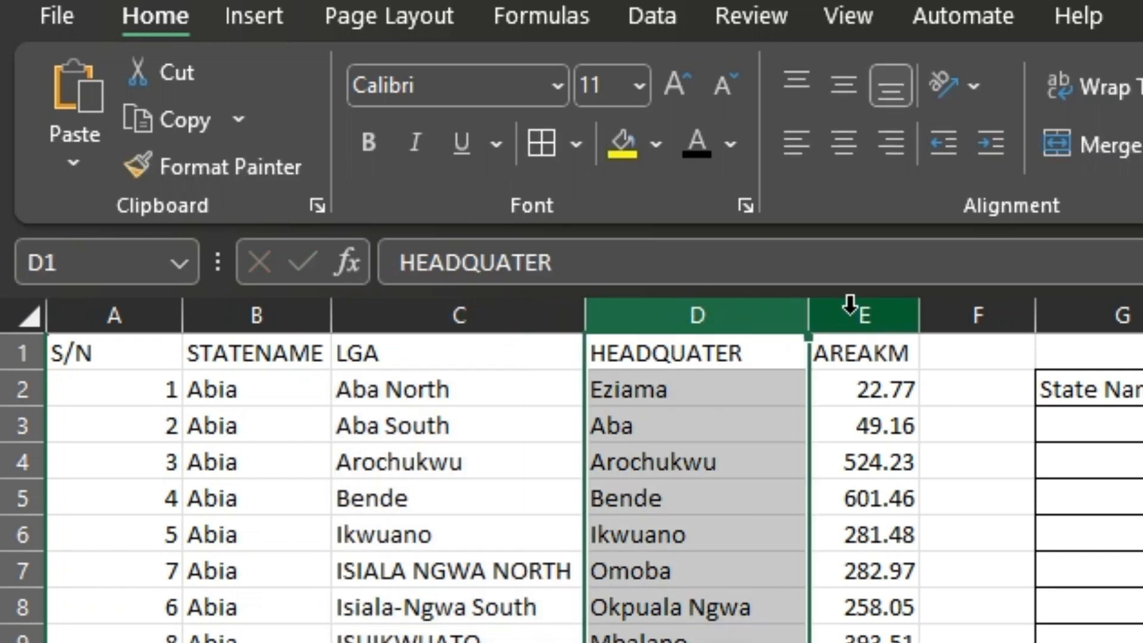
left_click(849, 301)
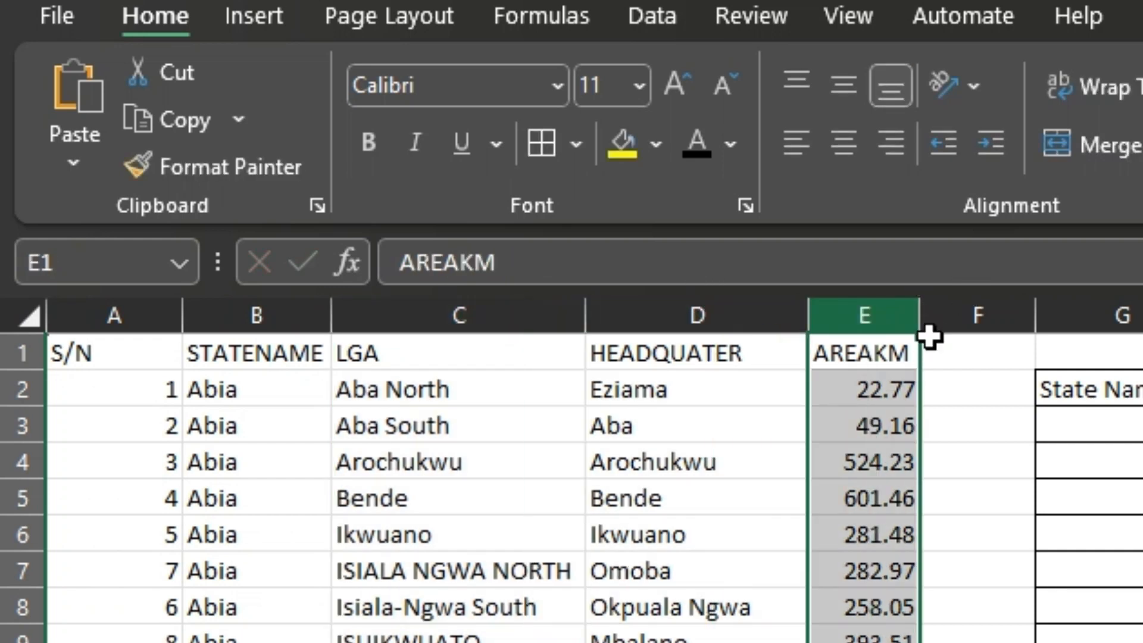
left_click_drag(920, 312, 953, 312)
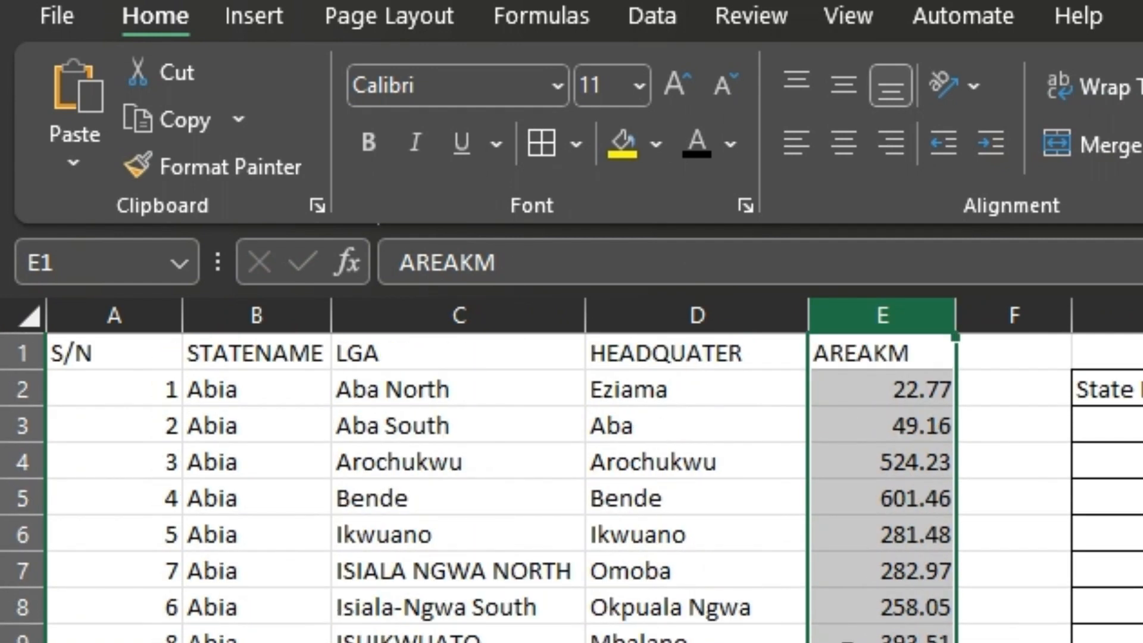
- Enter a UNIQUE formula over B2:B775 in G3, under State Name, to list each state once
scroll(901, 613, "down", 4)
scroll(900, 613, "up", 4)
left_click(1124, 439)
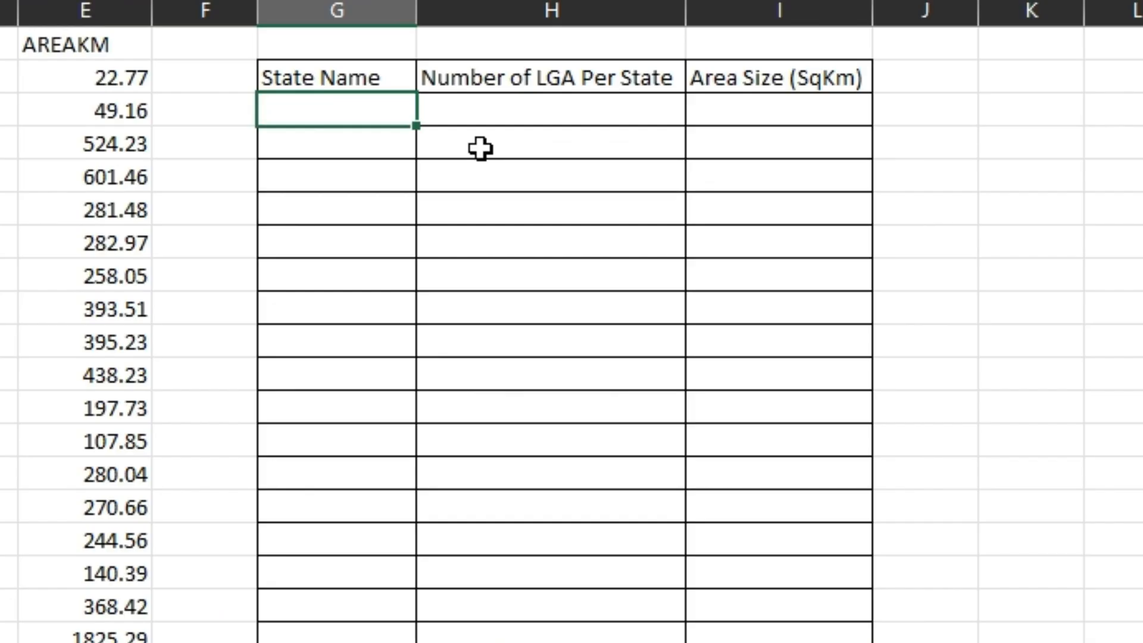
type("=u")
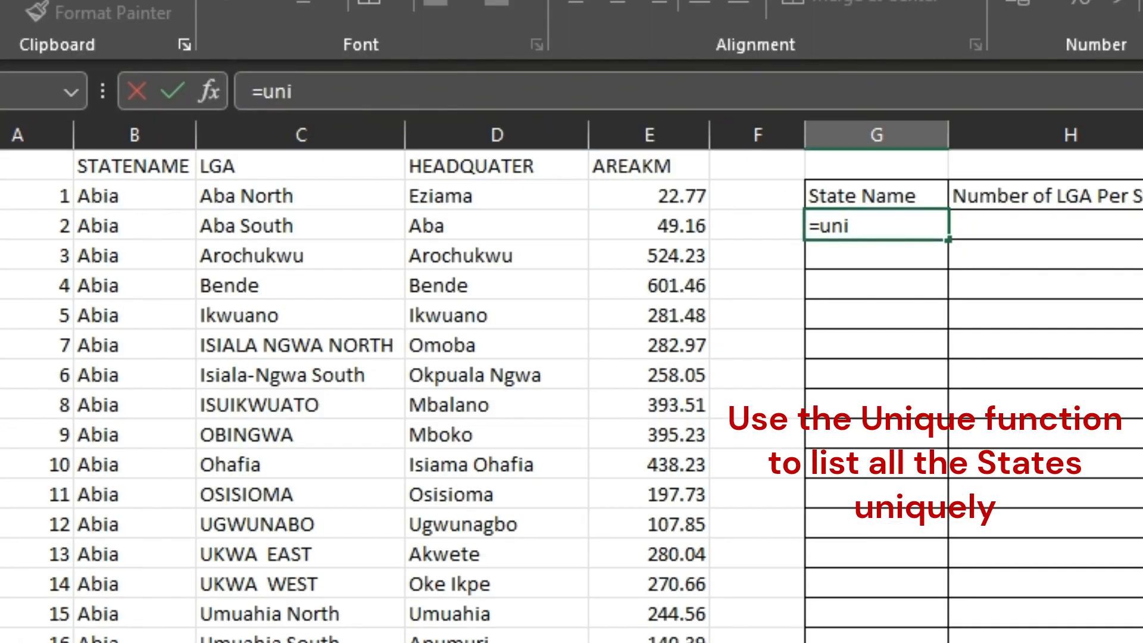
type("ni")
key("Tab")
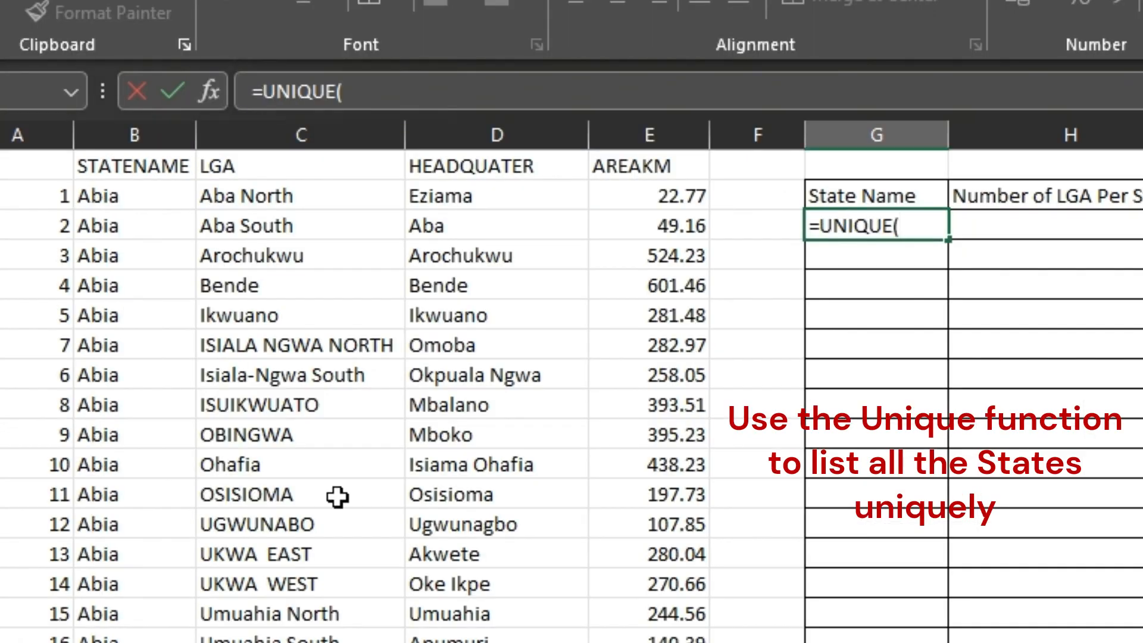
left_click(129, 190)
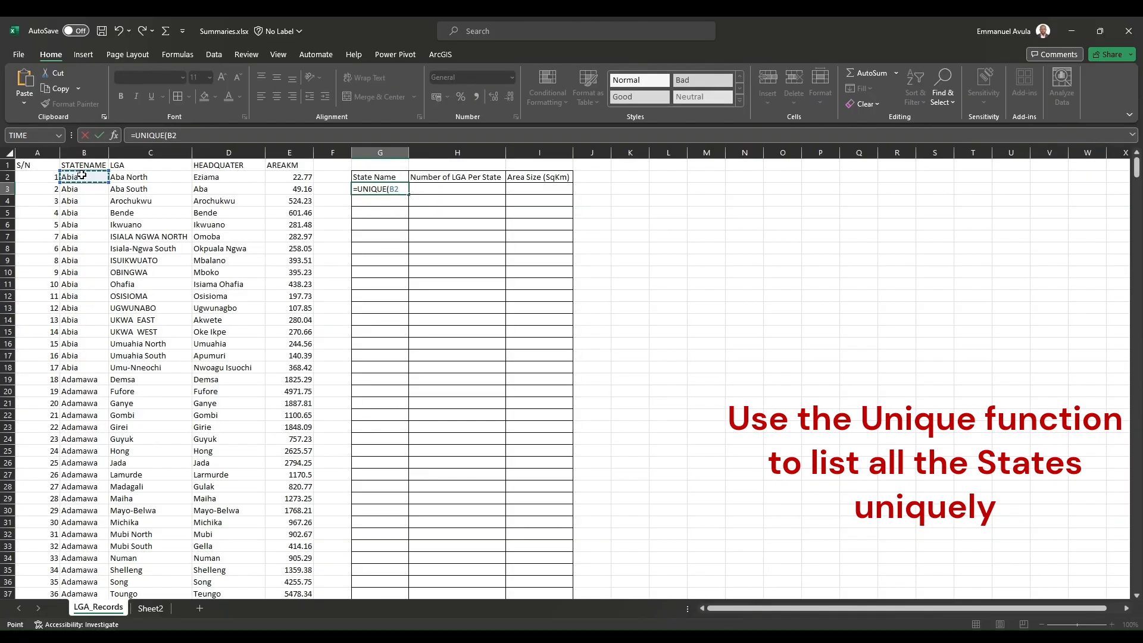
key("ctrl+shift+Down")
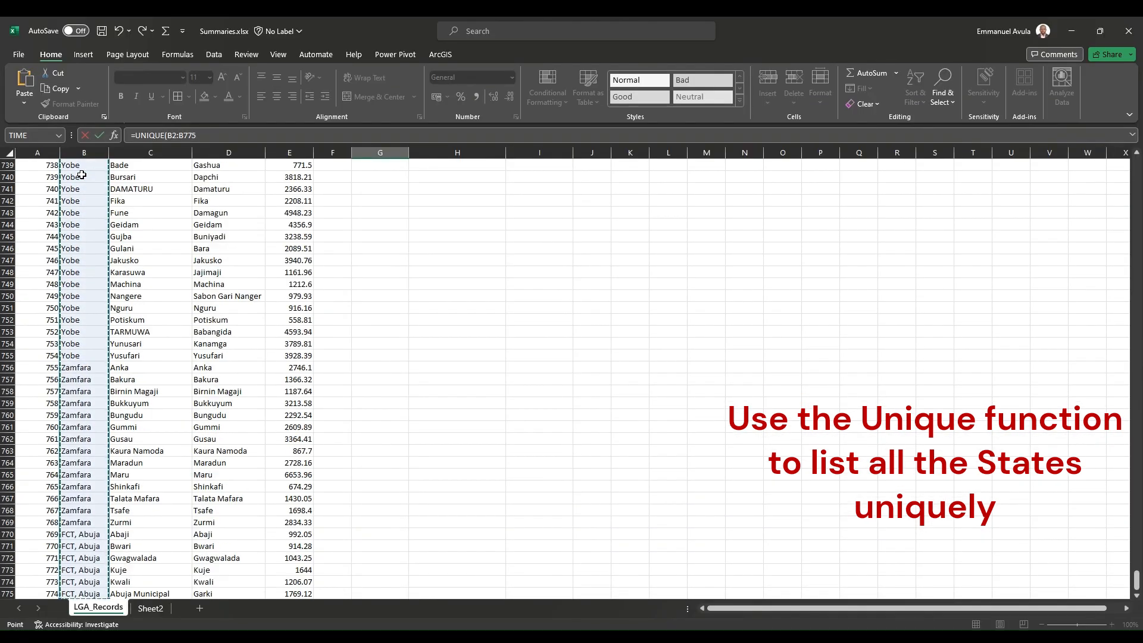
key("Return")
scroll(81, 175, "up", 4)
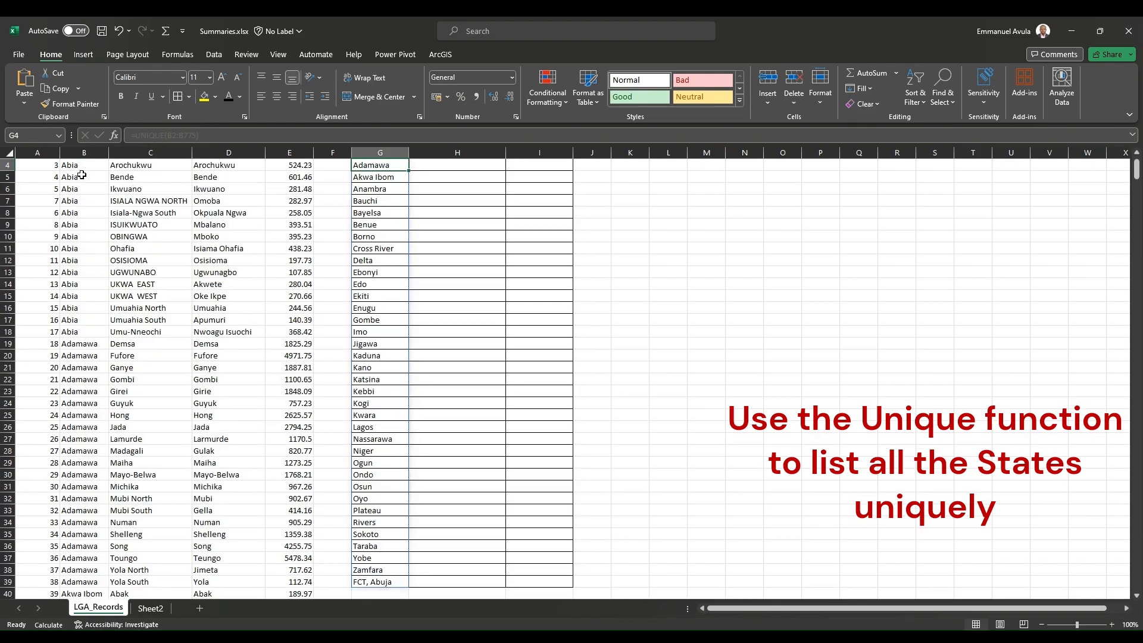
- Select the listed state names from G3 downward to review the full list
scroll(441, 273, "up", 1)
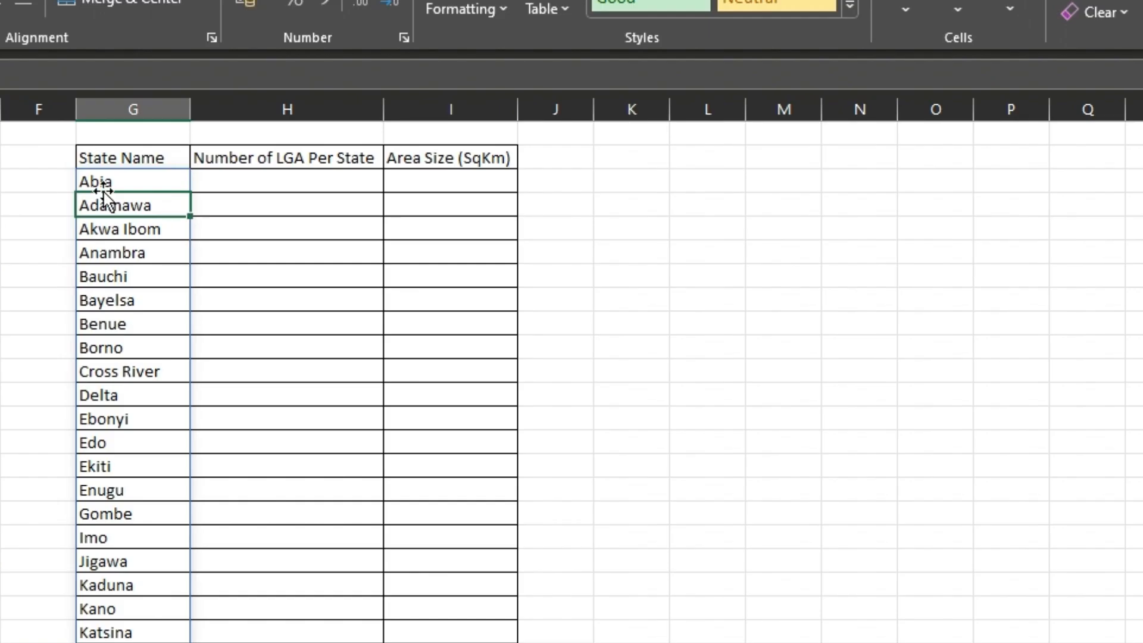
left_click(95, 180)
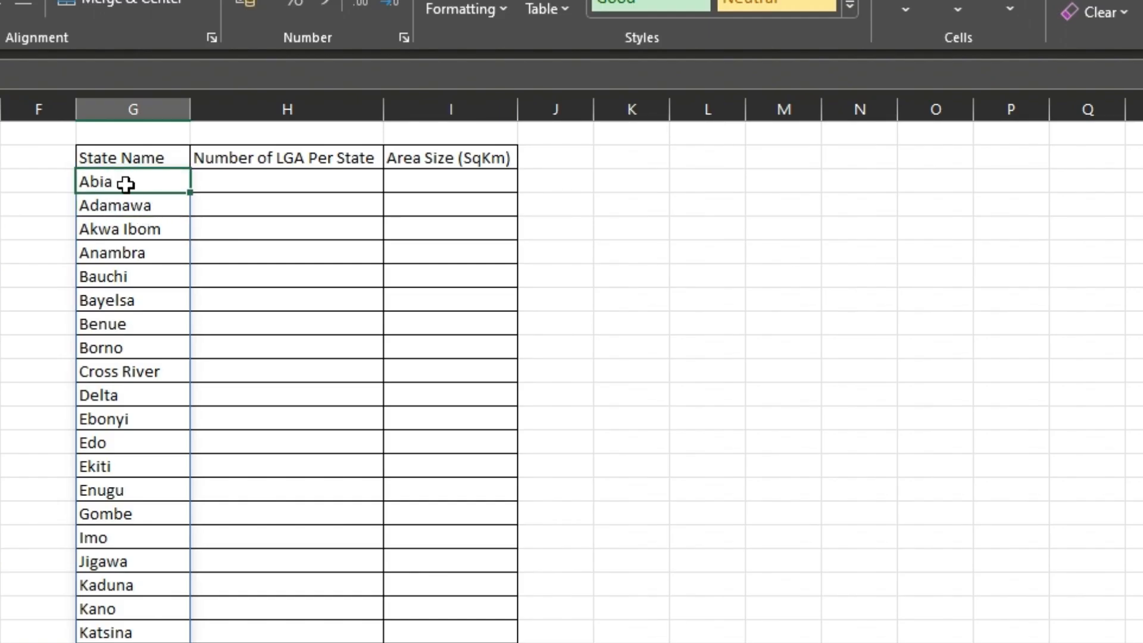
key("ctrl+shift+Down")
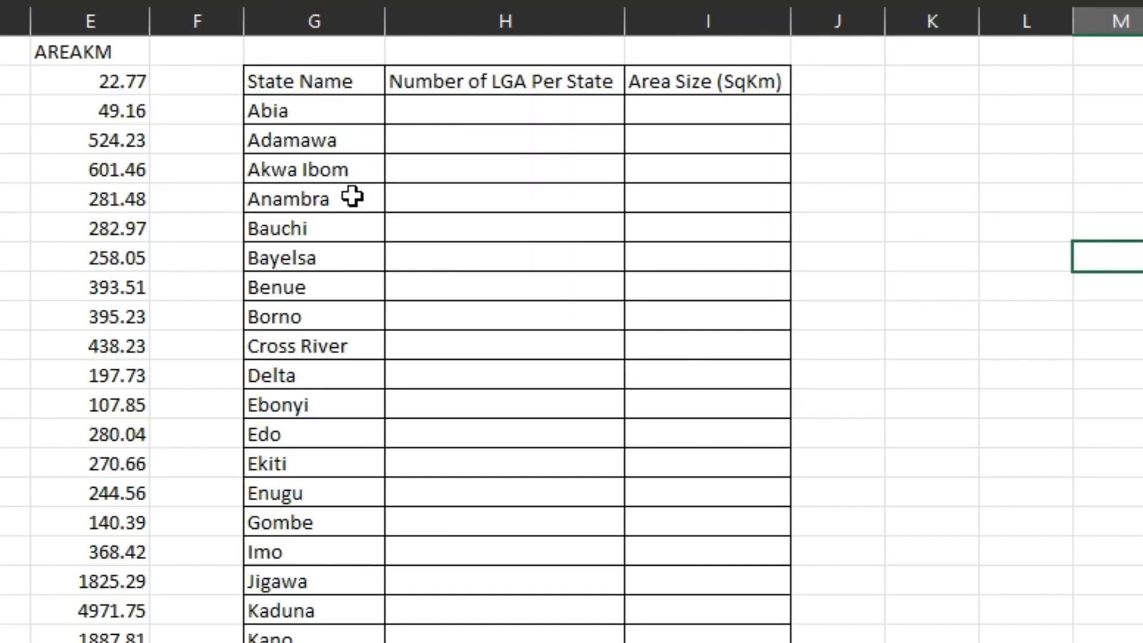
- Enter =COUNTIF(B2:B775,G3) in H3 to count the LGAs for the first state, Abia
left_click(524, 114)
scroll(244, 135, "up", 4)
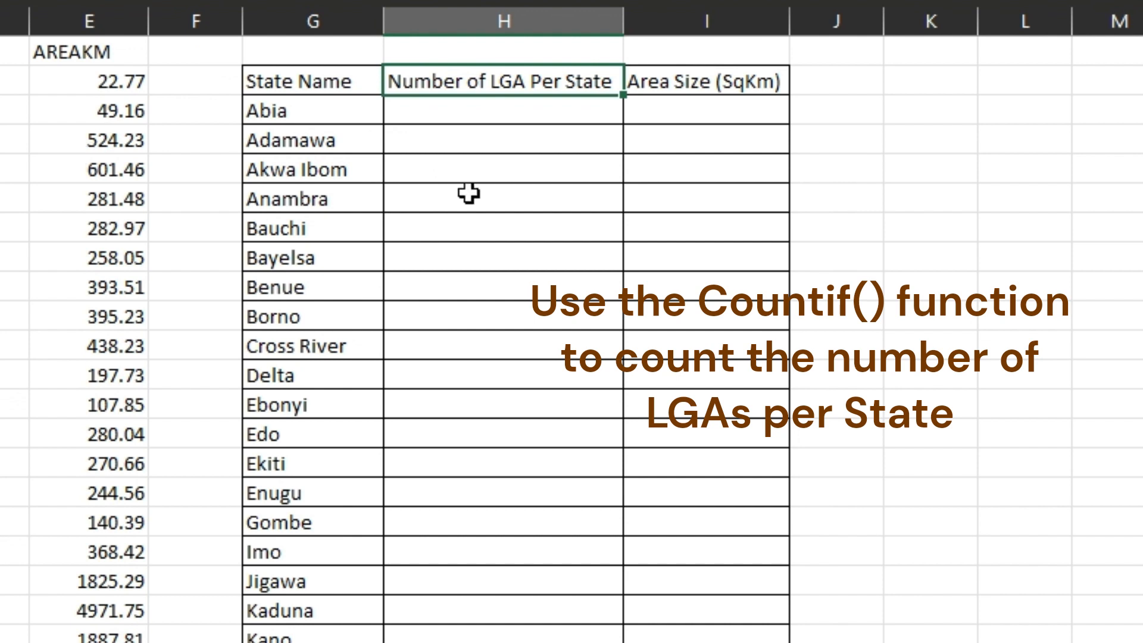
left_click(415, 114)
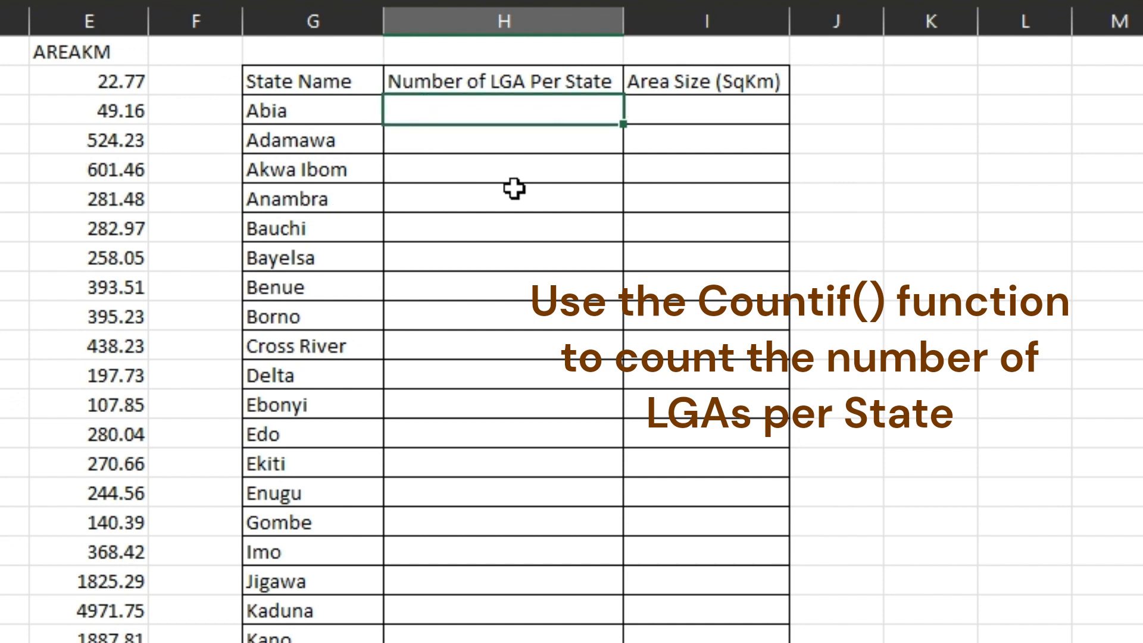
type("=co")
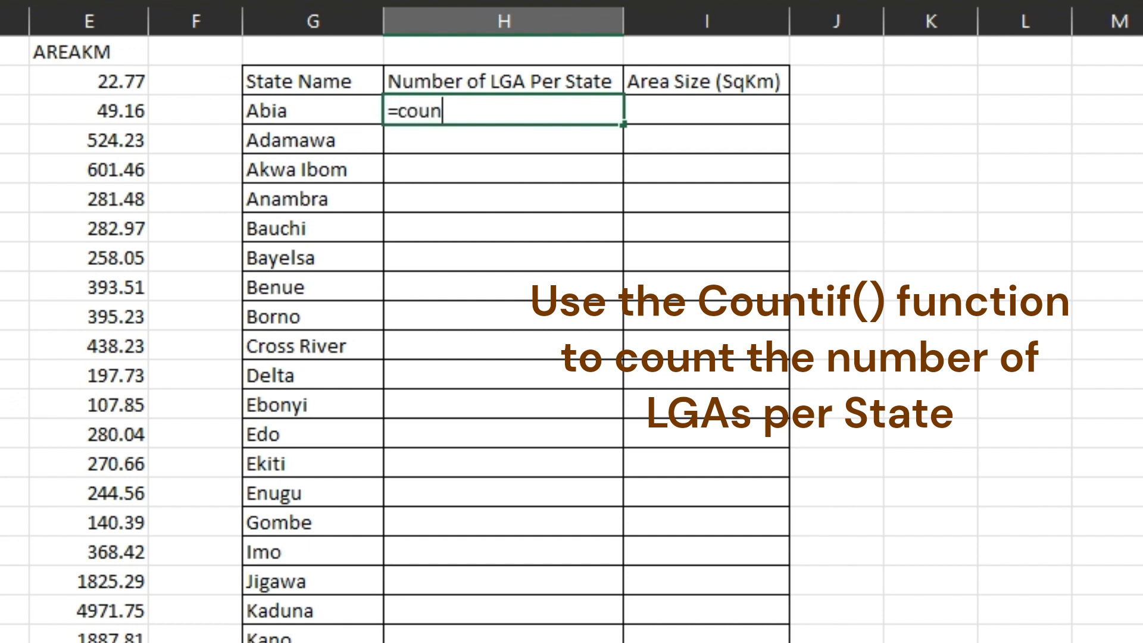
type("un")
double_click(466, 220)
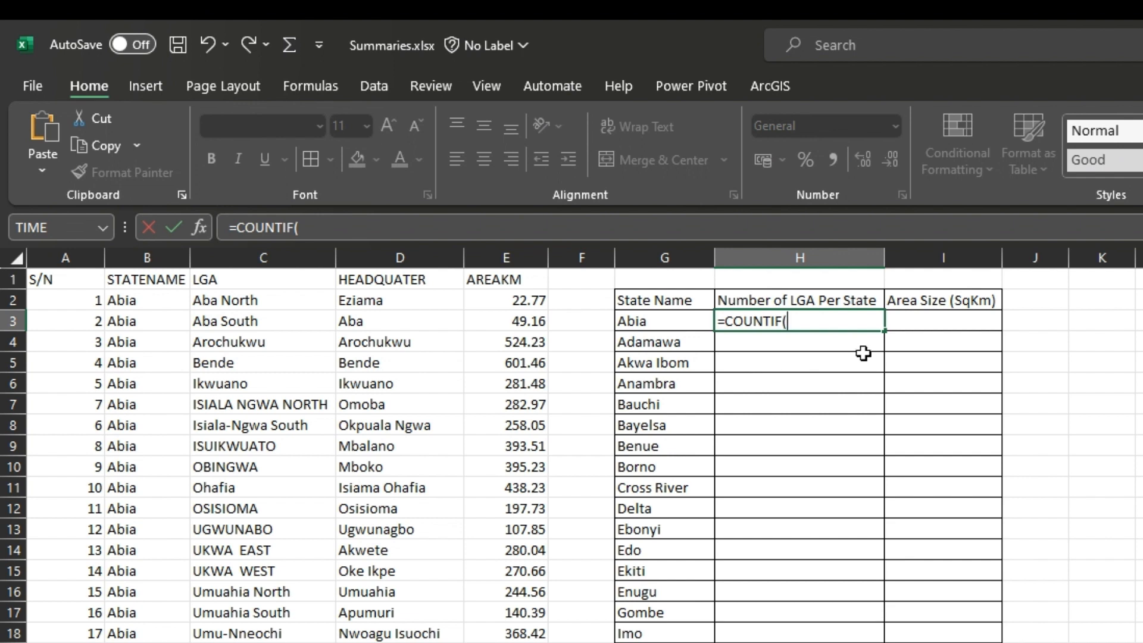
left_click(124, 300)
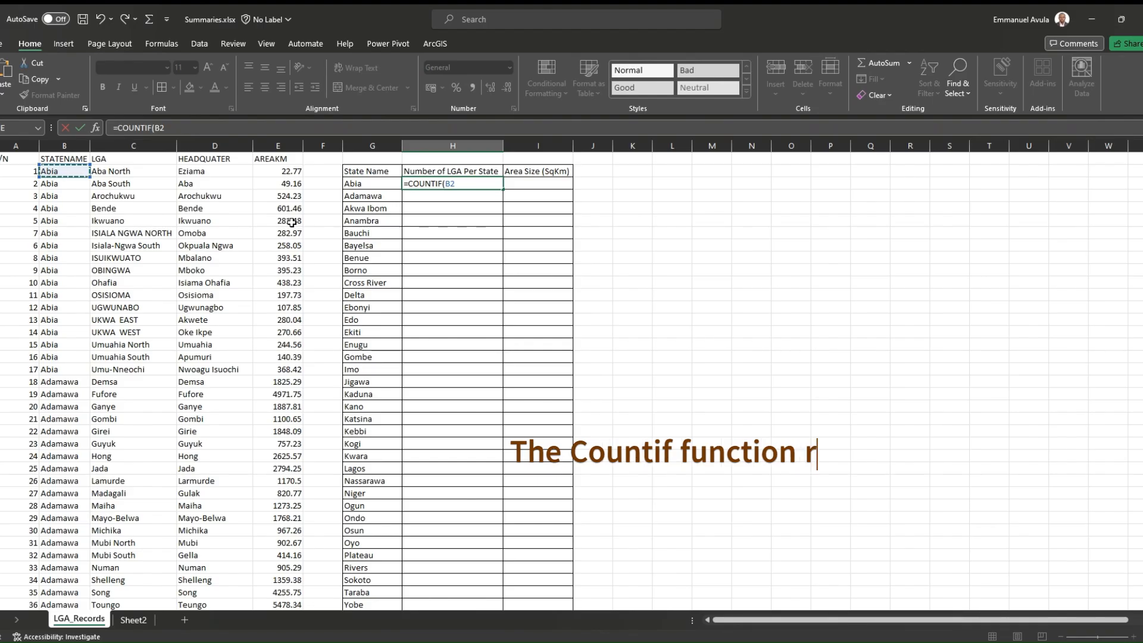
key("ctrl+shift+Down")
type(",")
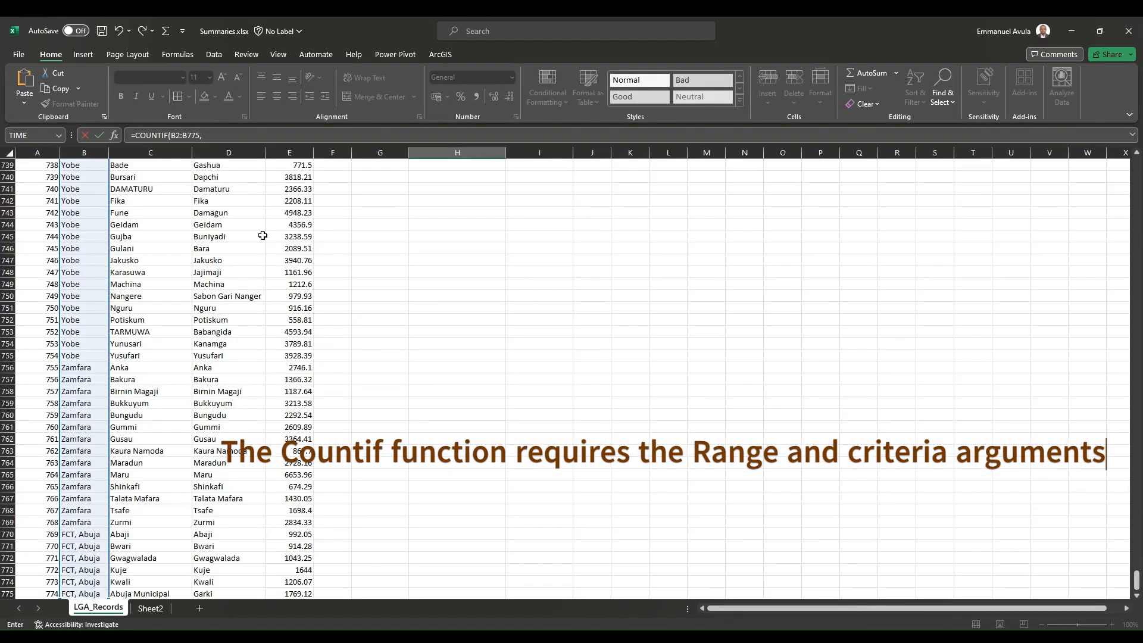
left_click_drag(1137, 582, 1137, 167)
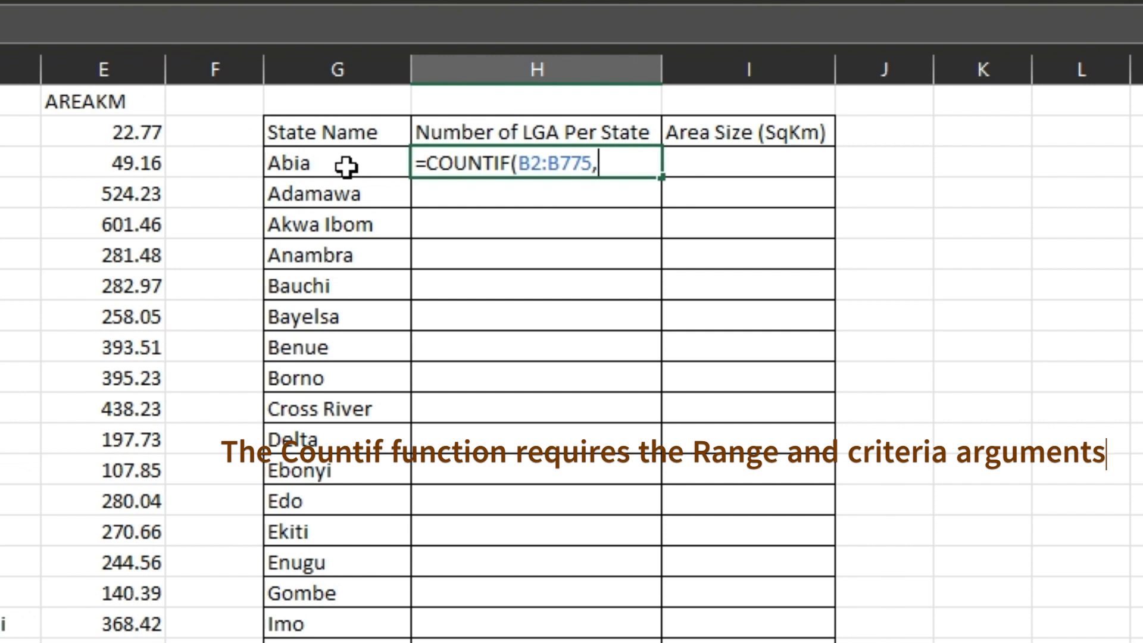
left_click(336, 164)
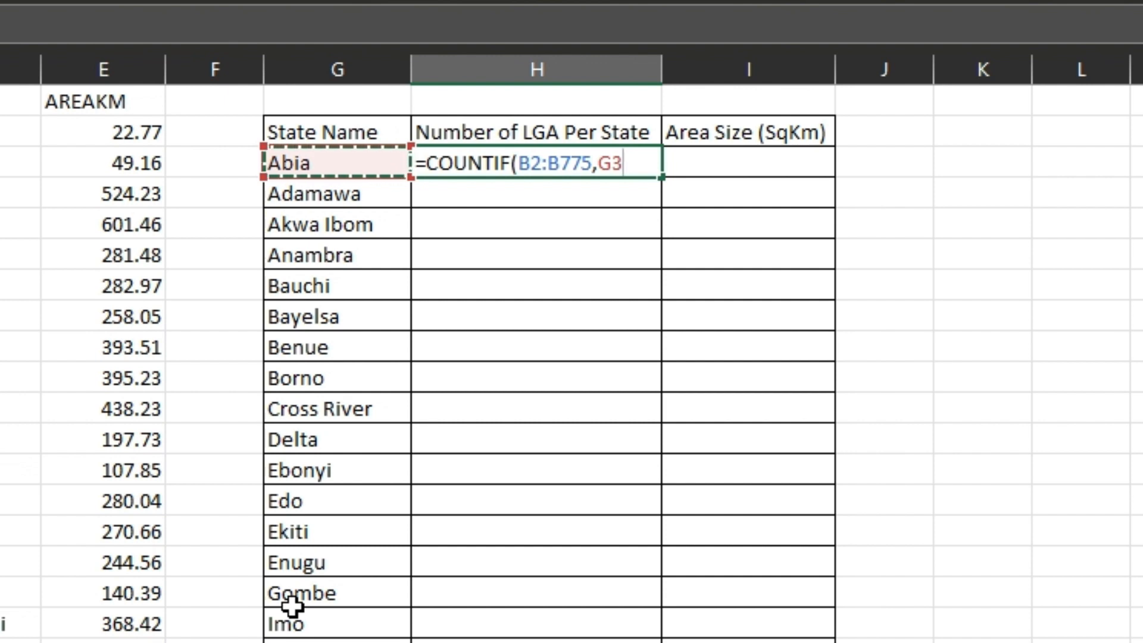
type(")")
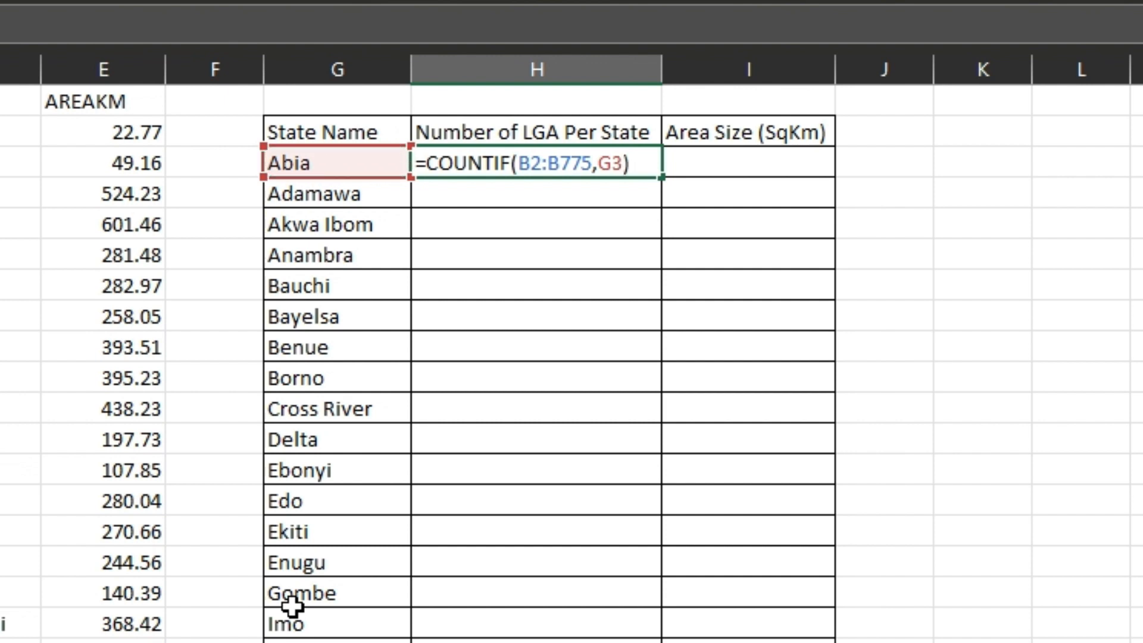
key("Return")
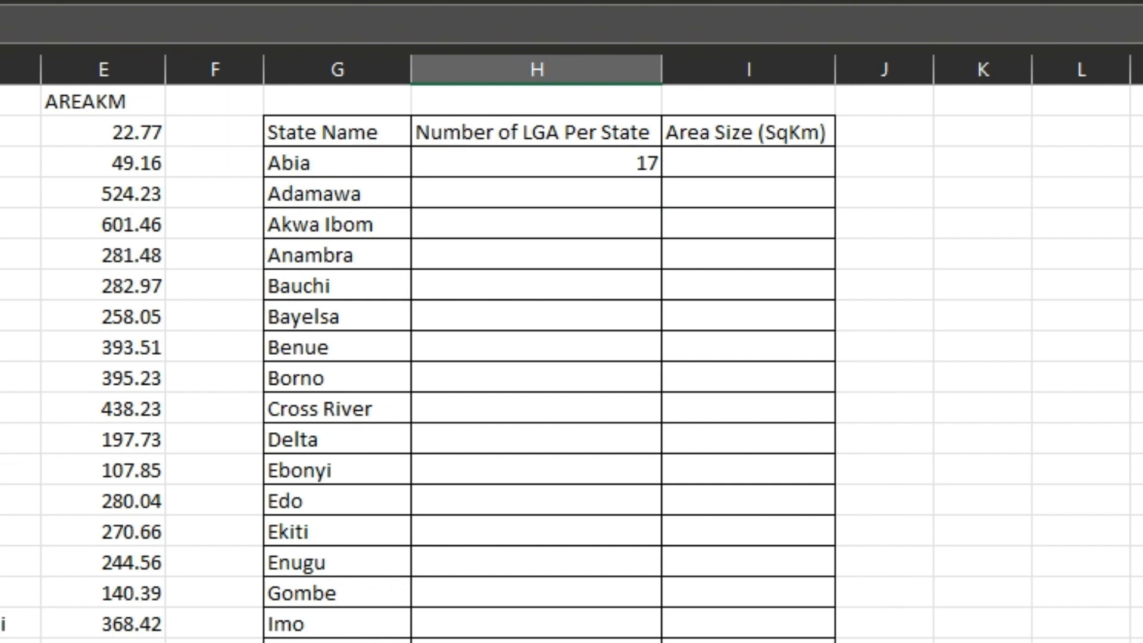
- Fill the COUNTIF formula from H3 down alongside the entire state list and review the filled column
left_click(536, 172)
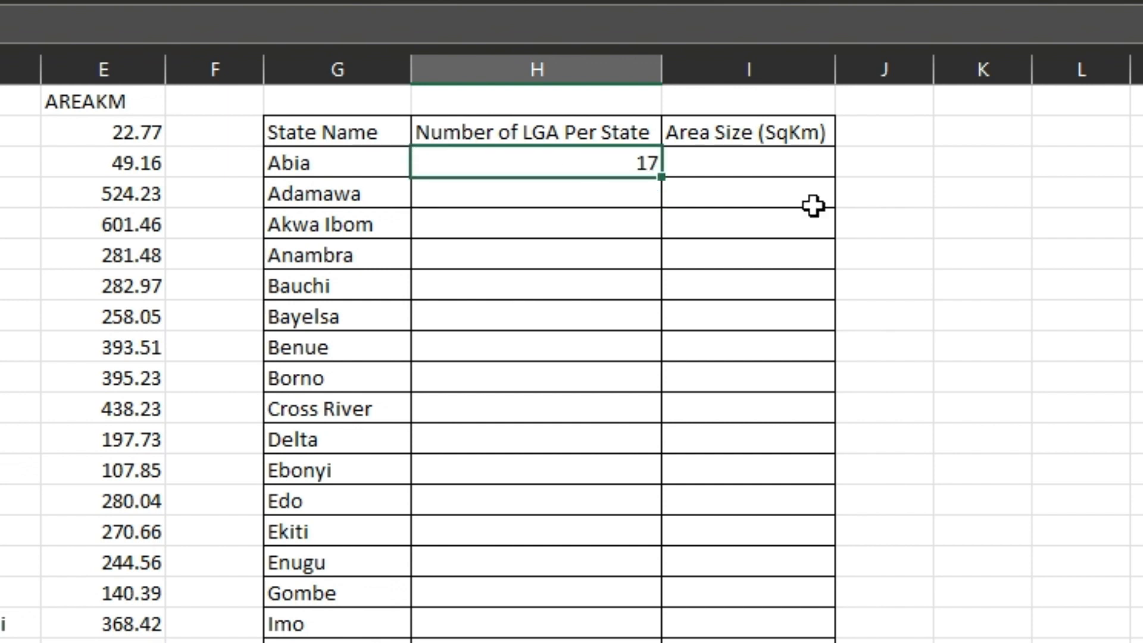
double_click(658, 180)
scroll(658, 180, "down", 7)
scroll(658, 180, "up", 8)
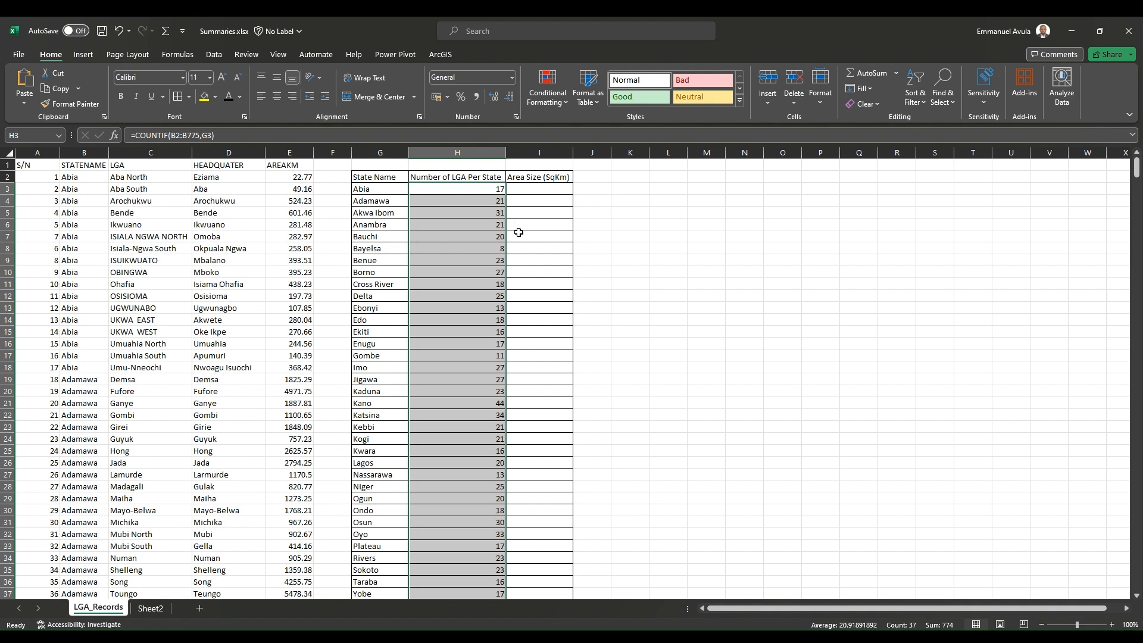
- Enter =SUMIF(B2:B775,G3,E2:E775) in I3 to total Abia's area size, and reselect that cell
left_click(530, 188)
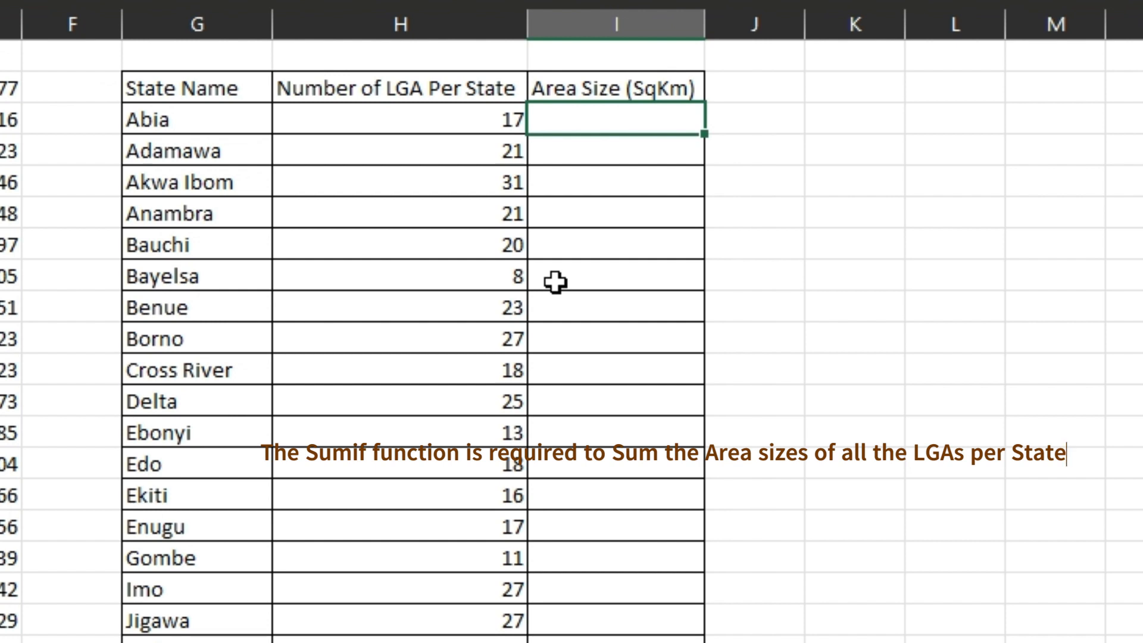
type("sum")
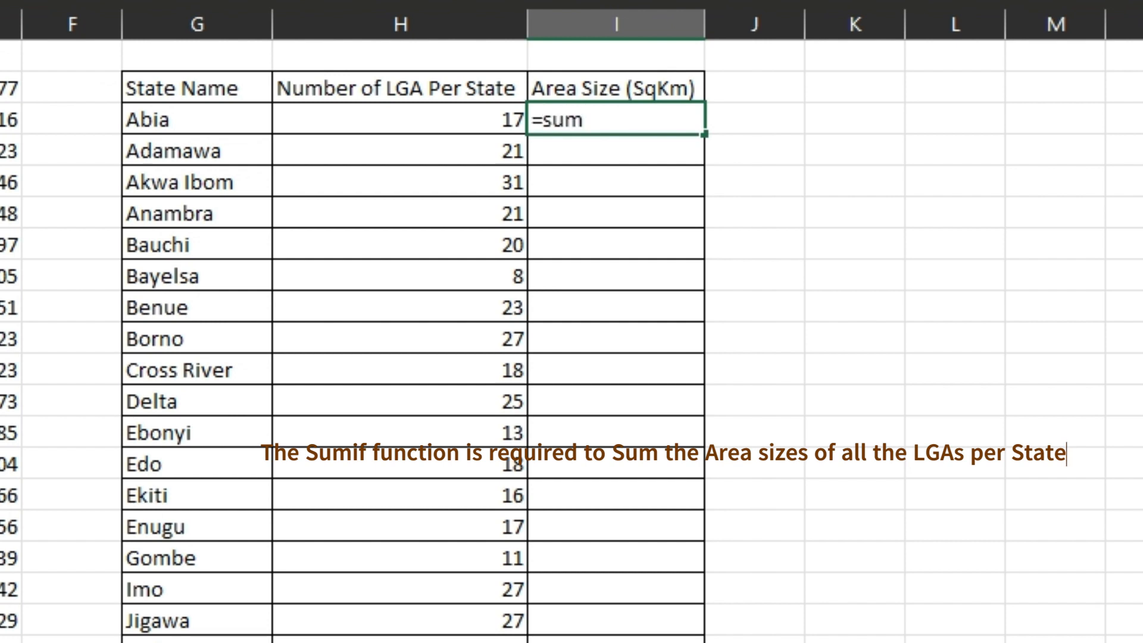
type("if")
key("Tab")
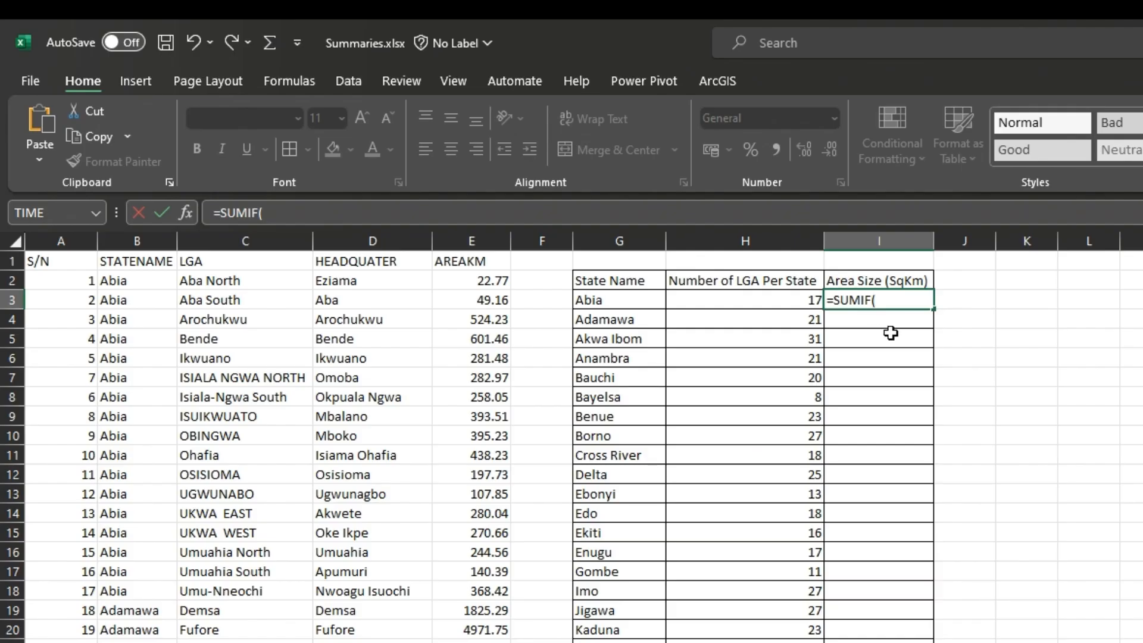
left_click(126, 282)
key("ctrl+shift+Down")
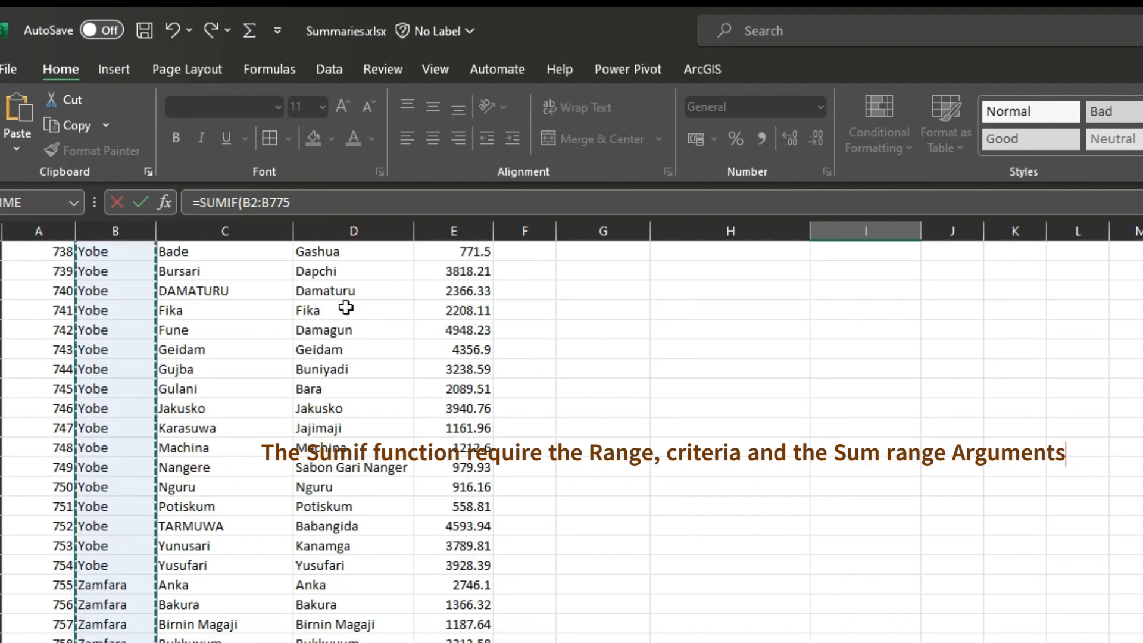
type(",")
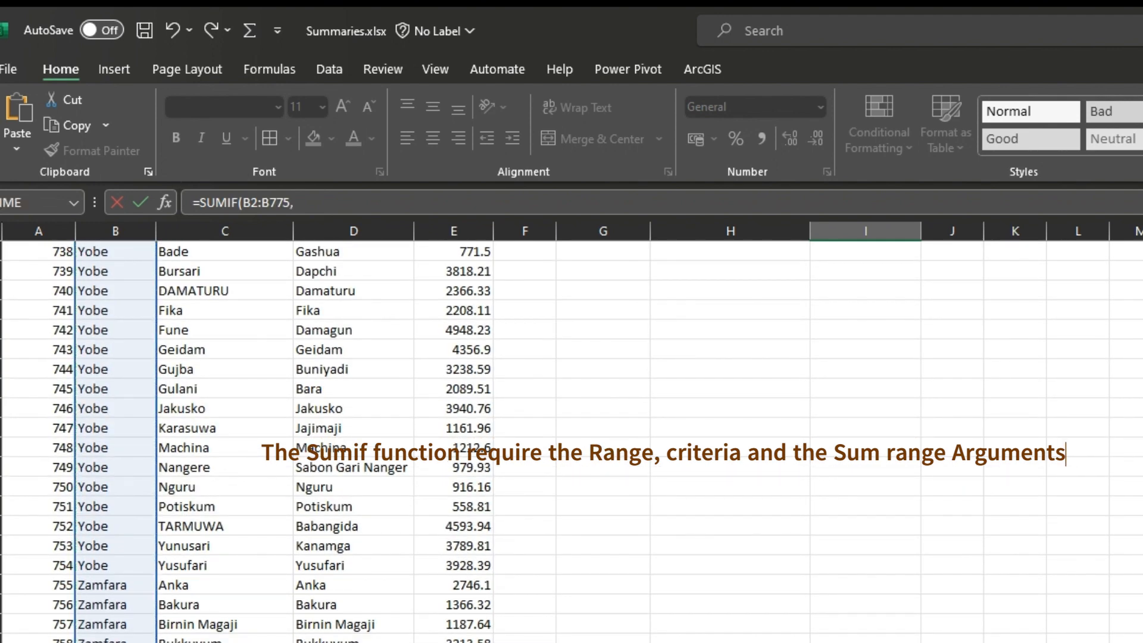
scroll(829, 357, "up", 20)
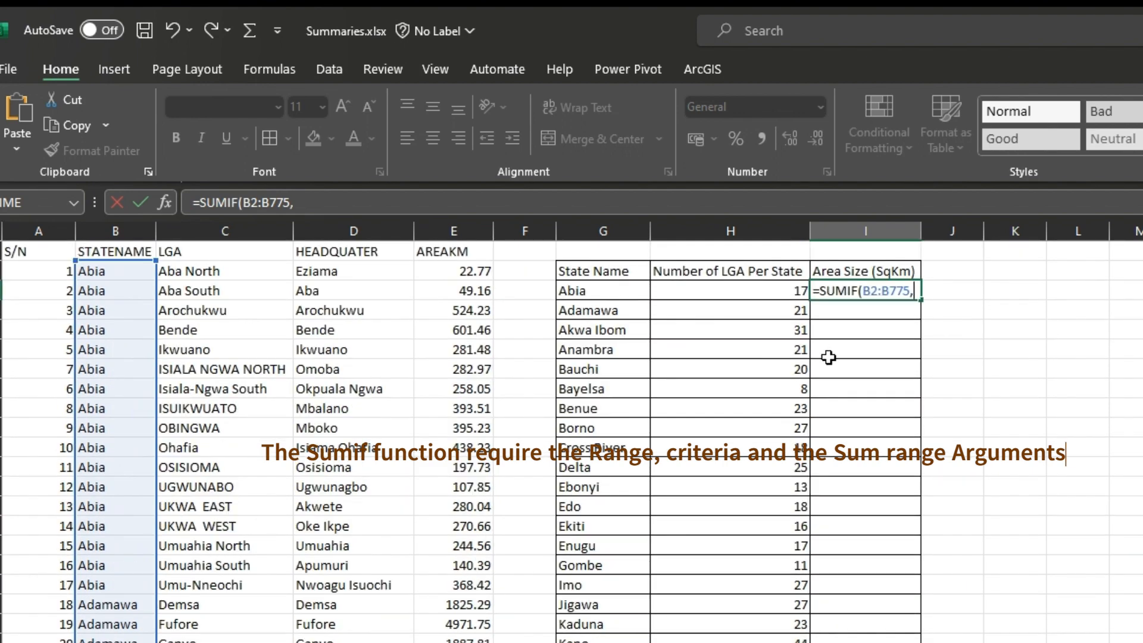
left_click(591, 290)
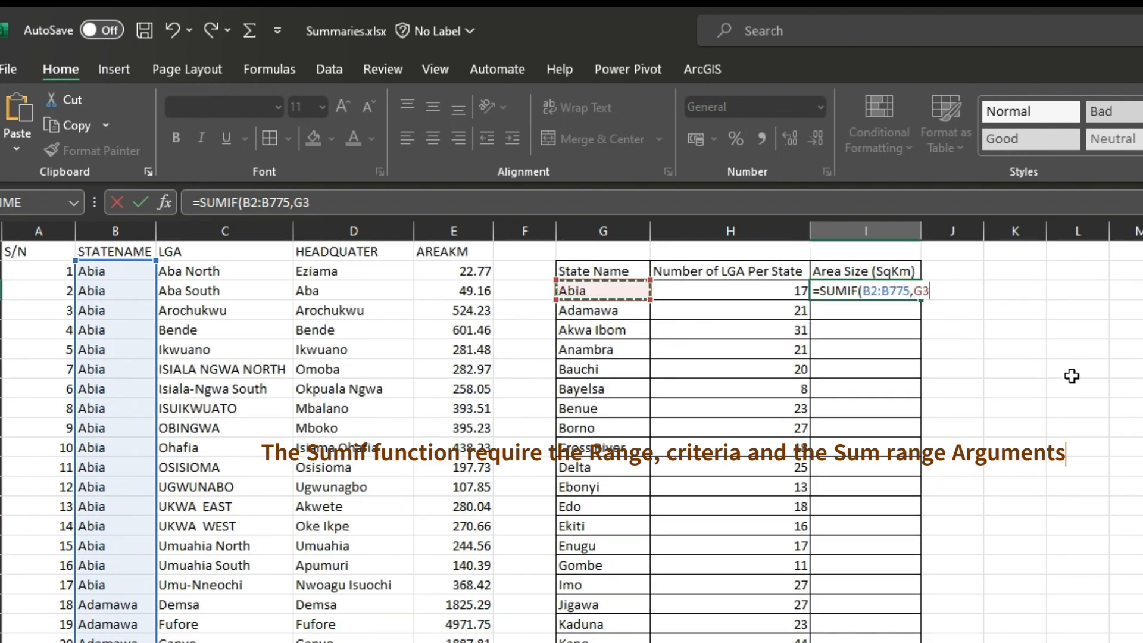
type(",")
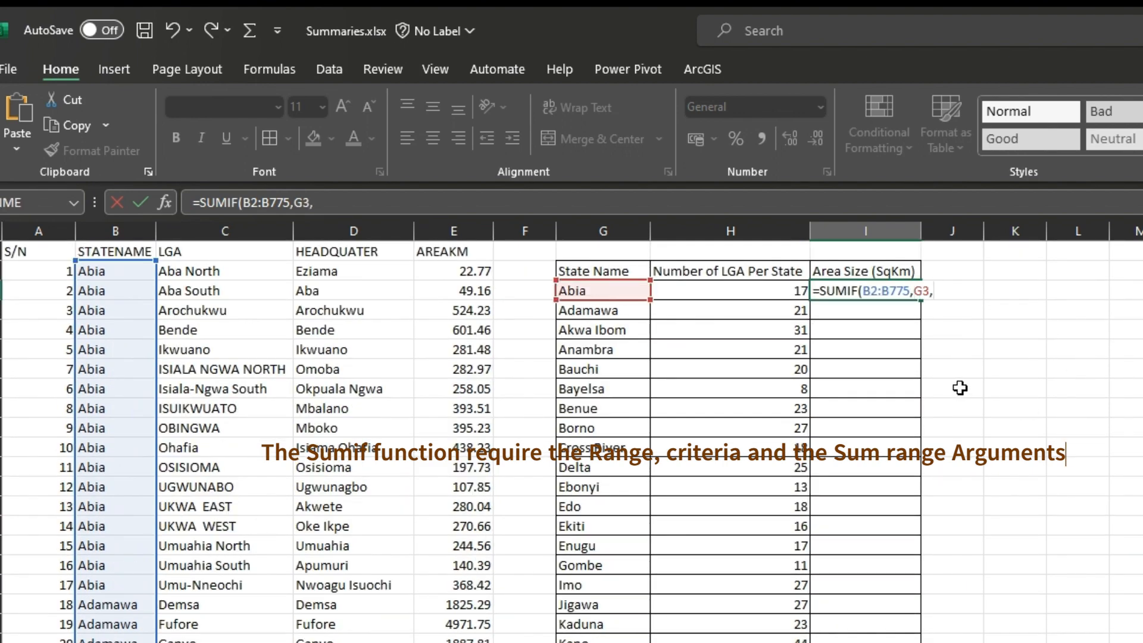
left_click(466, 271)
key("ctrl+shift+Down")
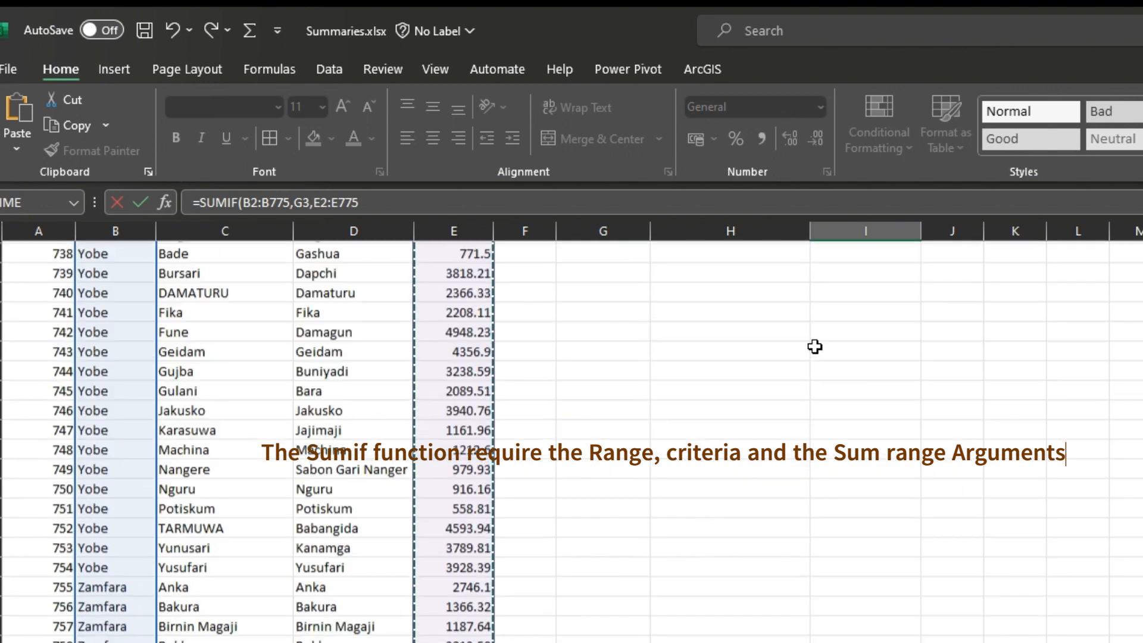
key("Return")
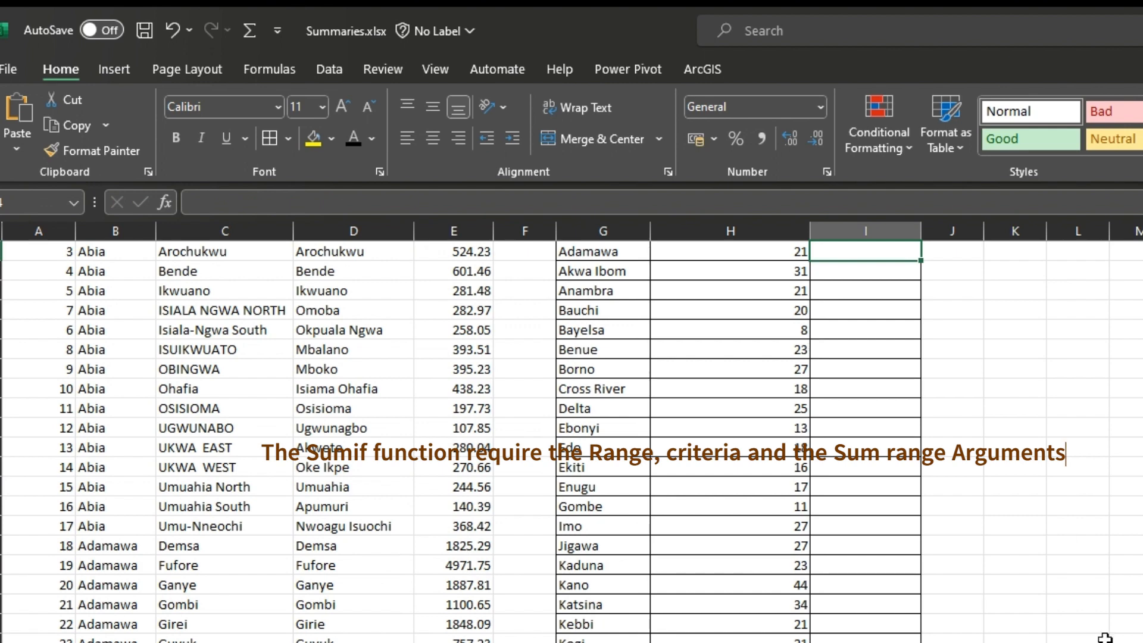
scroll(814, 346, "up", 1)
left_click(879, 285)
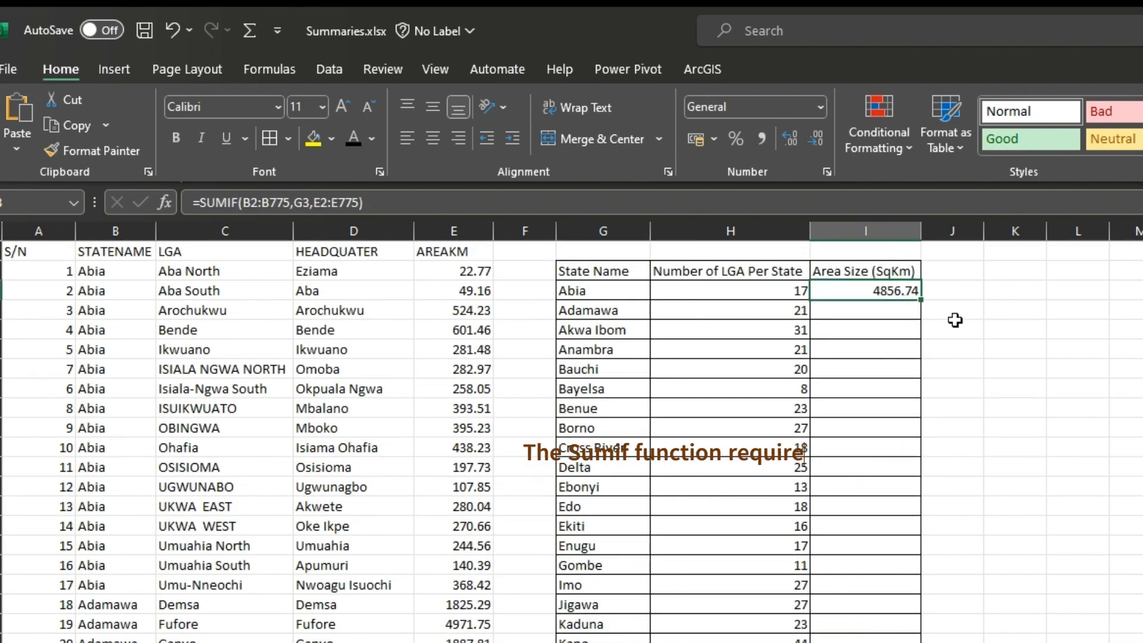
- Fill the SUMIF formula from I3 down alongside the entire state list and review the filled area sizes
double_click(921, 300)
scroll(956, 598, "down", 7)
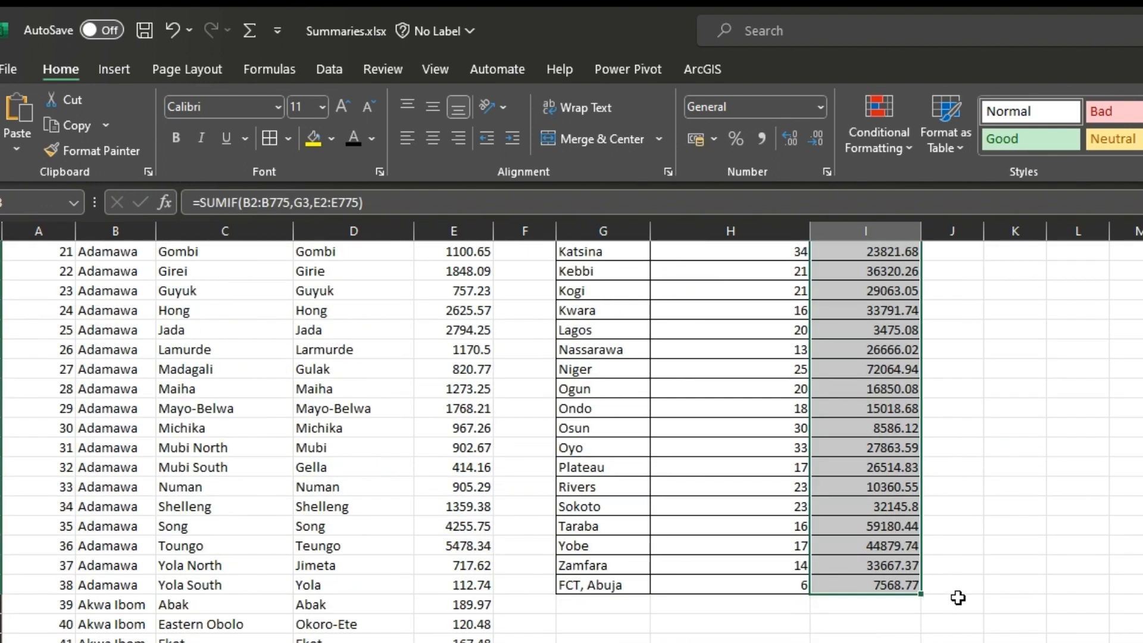
scroll(952, 583, "up", 7)
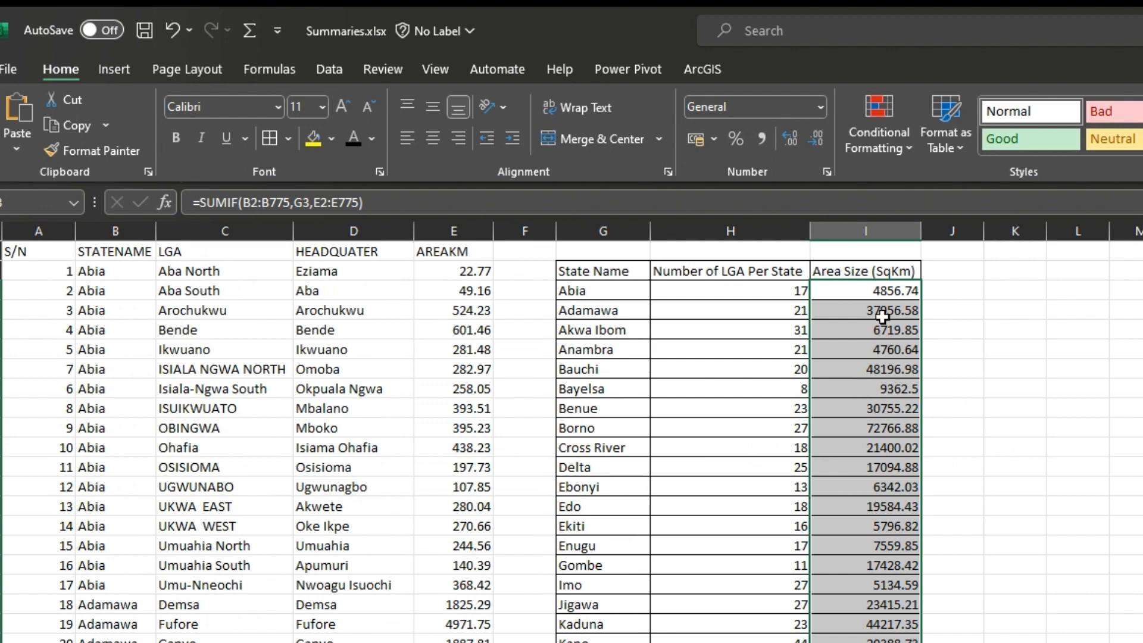
left_click(563, 297)
scroll(901, 323, "down", 8)
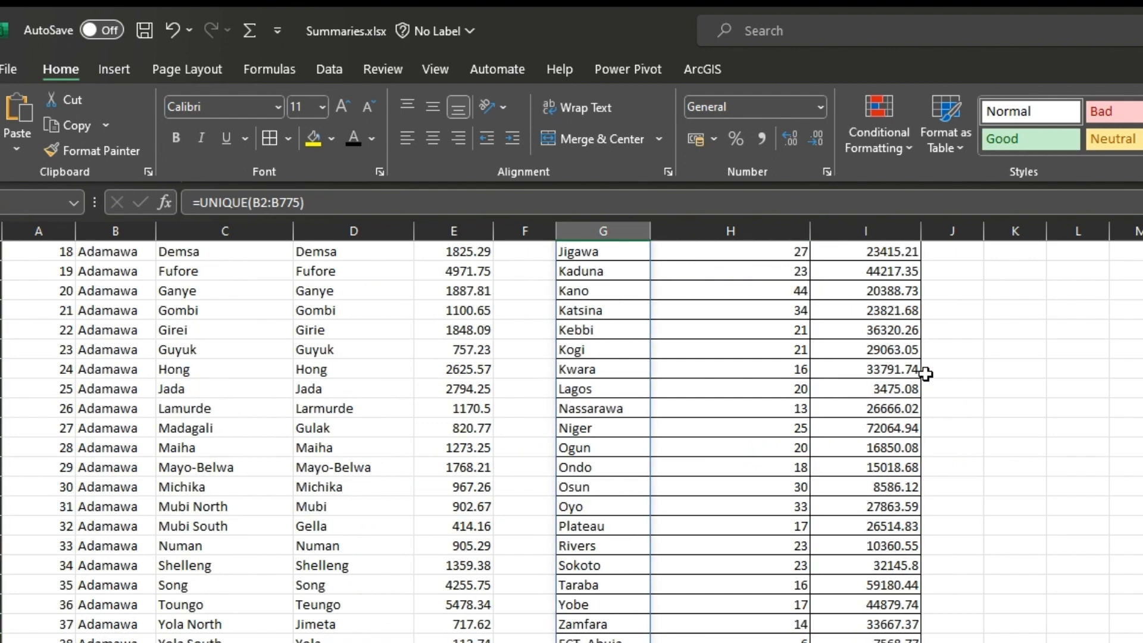
- Total all states' area sizes in I40 with =SUM(I3:I39)
left_click(875, 546)
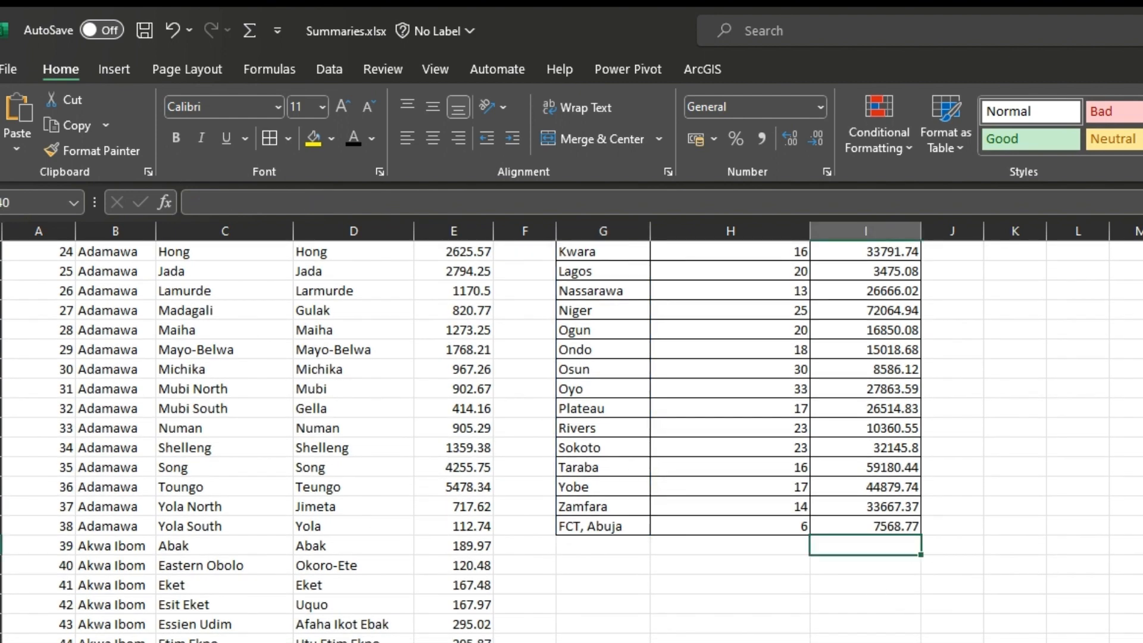
scroll(1129, 620, "up", 3)
scroll(1130, 613, "down", 3)
scroll(1129, 602, "up", 7)
scroll(1137, 592, "down", 2)
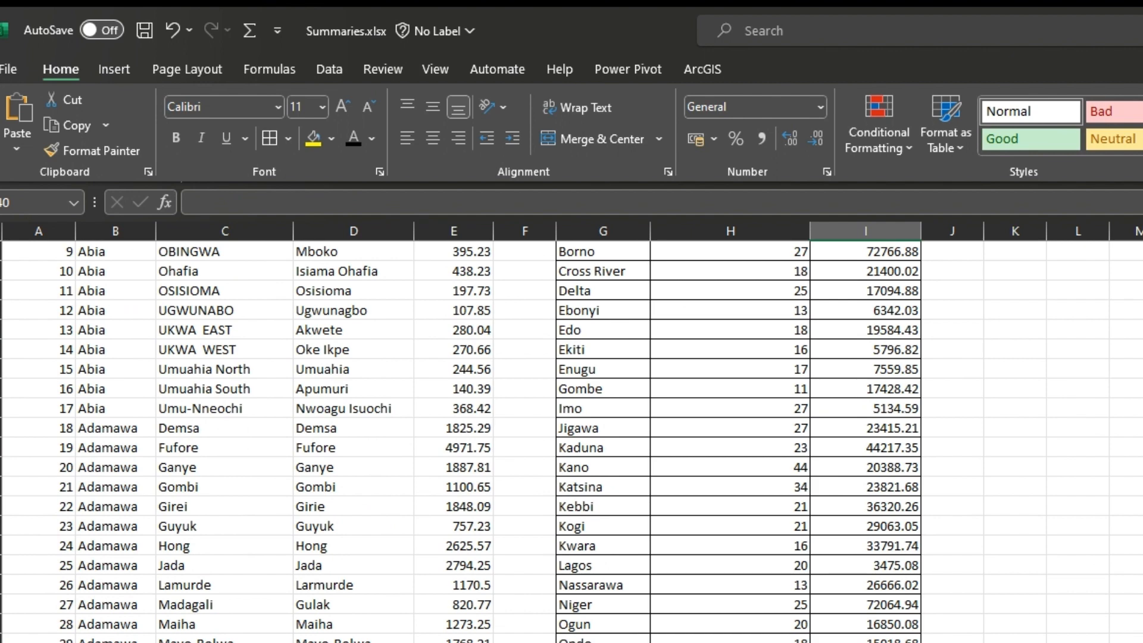
key("alt+equal")
key("Return")
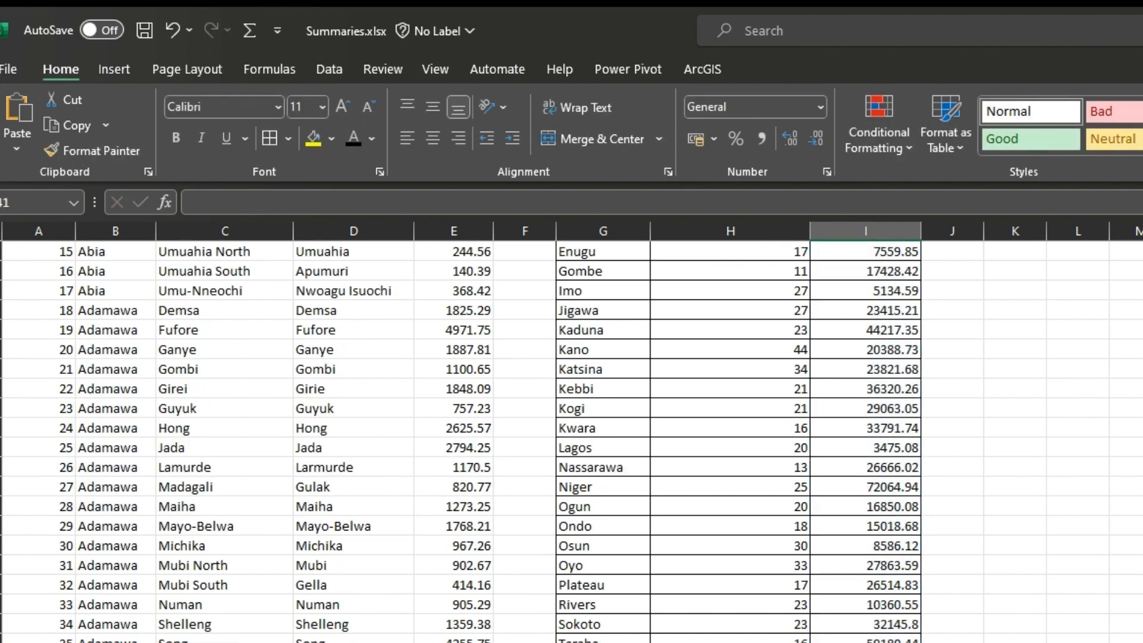
- Apply the comma number format to the area total in I40
key("Up")
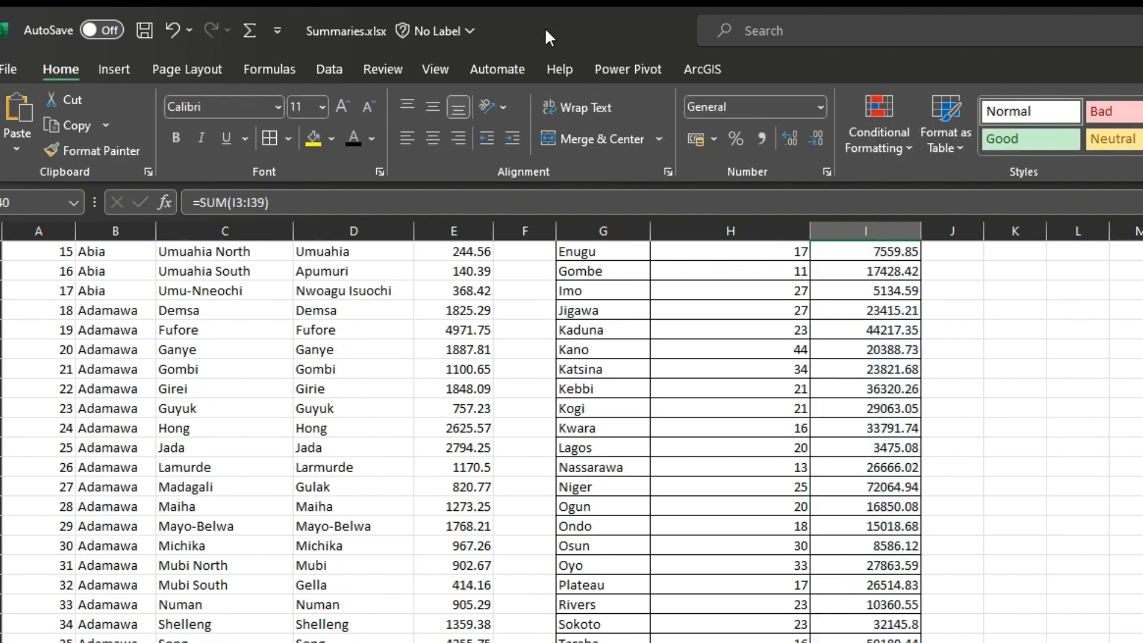
left_click(760, 138)
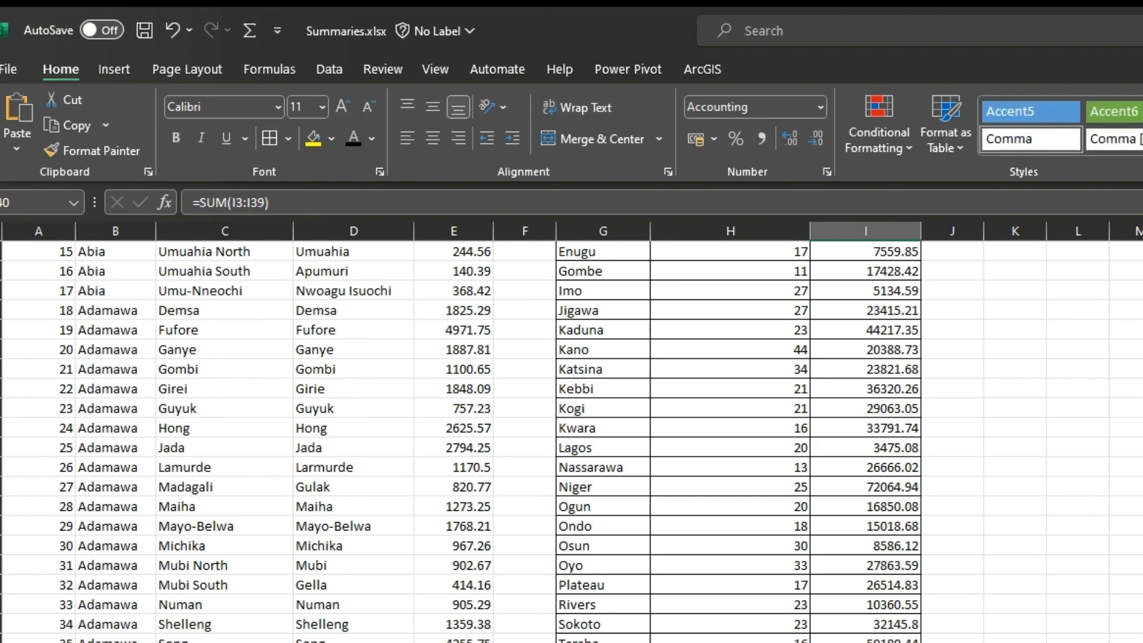
scroll(738, 440, "up", 5)
scroll(738, 440, "down", 7)
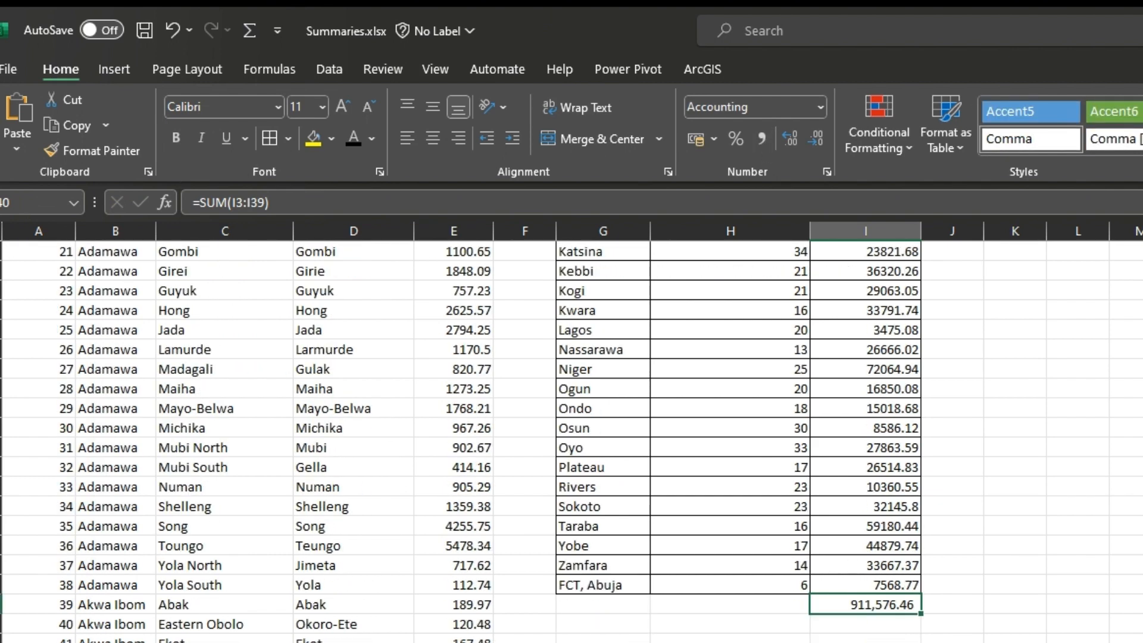
- Delete the area total from I40 below the state list
scroll(738, 440, "up", 7)
scroll(738, 440, "down", 7)
key("Delete")
scroll(738, 440, "up", 7)
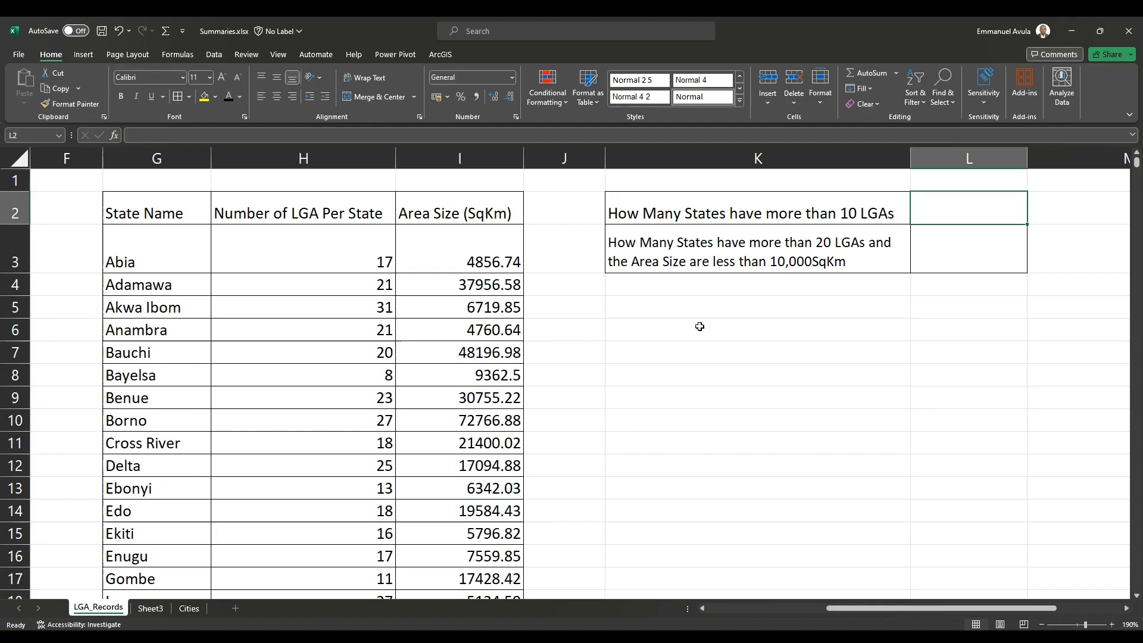
- Examine the question in K2 about states with more than 10 LGAs and review the counts in column H
left_click(631, 219)
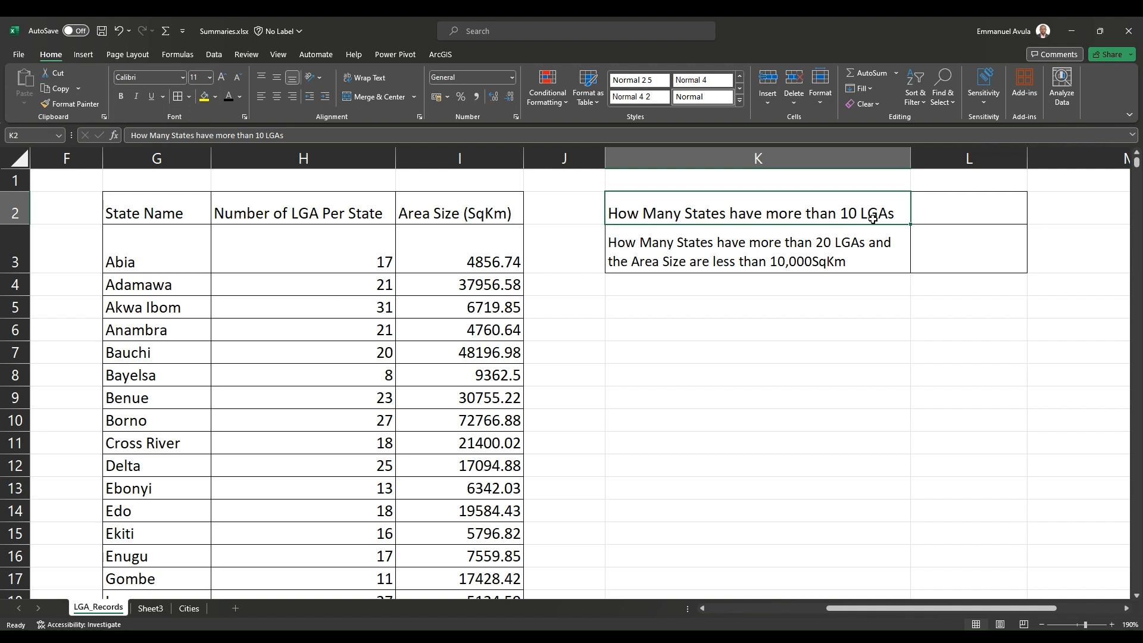
left_click(316, 229)
scroll(316, 266, "down", 3)
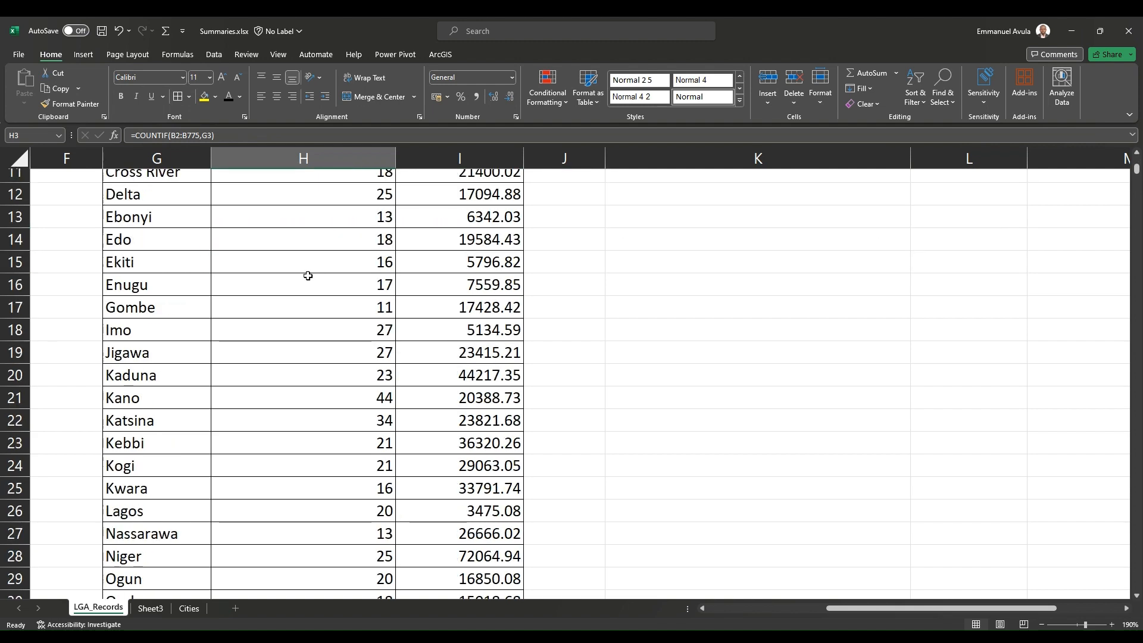
scroll(310, 267, "up", 4)
scroll(321, 268, "down", 9)
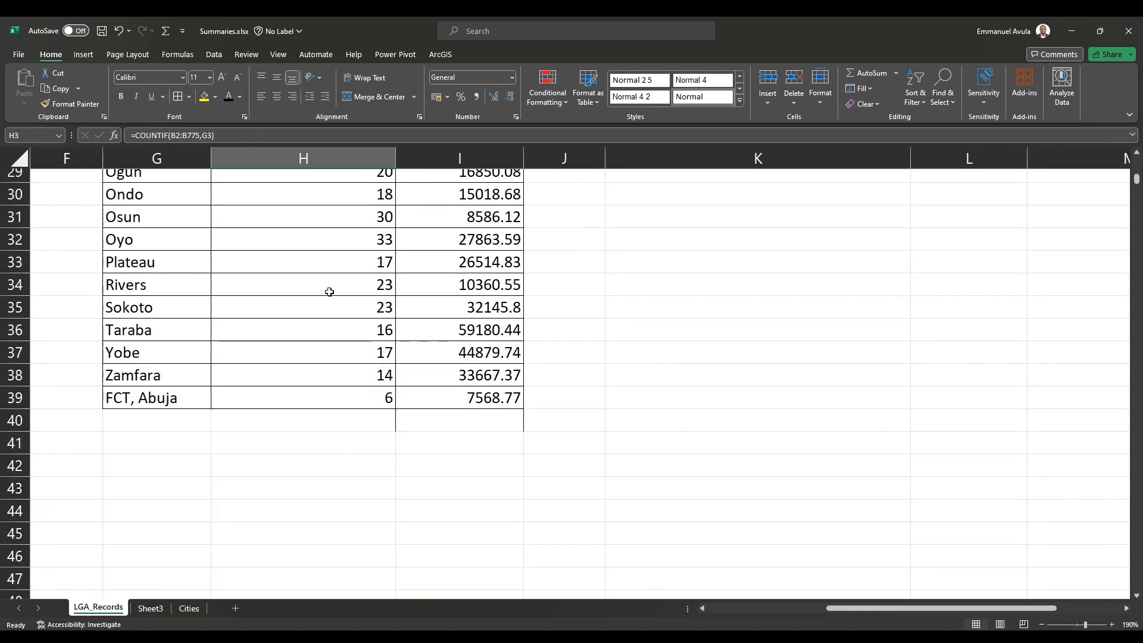
scroll(328, 291, "up", 6)
scroll(329, 292, "up", 4)
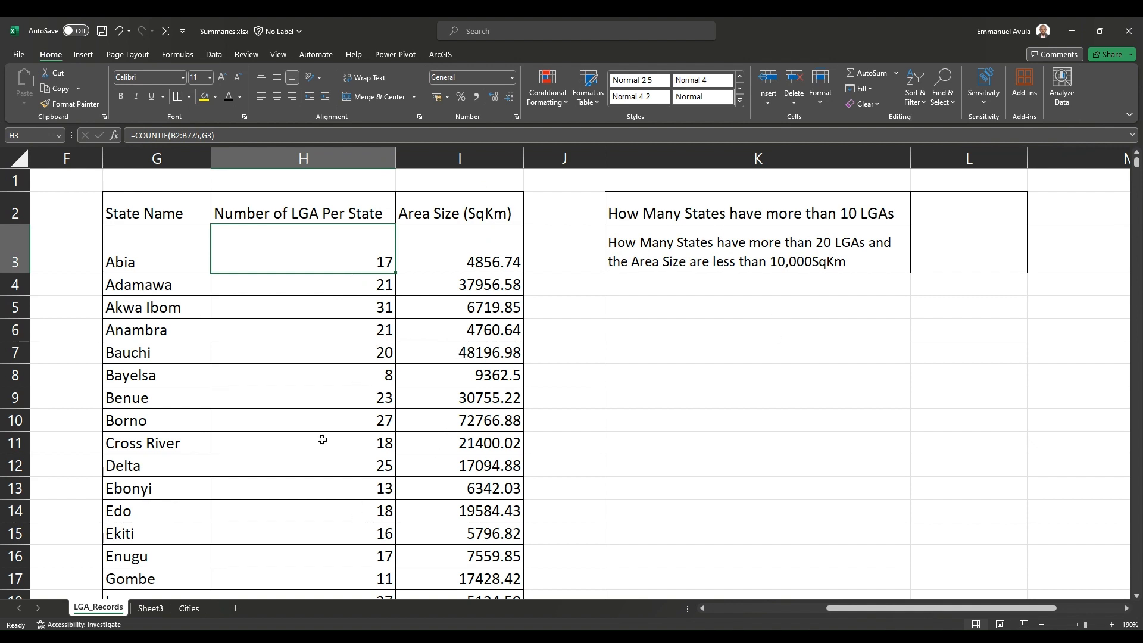
- Try to enter =COUNTIF(H3:H39,>10) in L2 to count the states with more than 10 LGAs
left_click(941, 210)
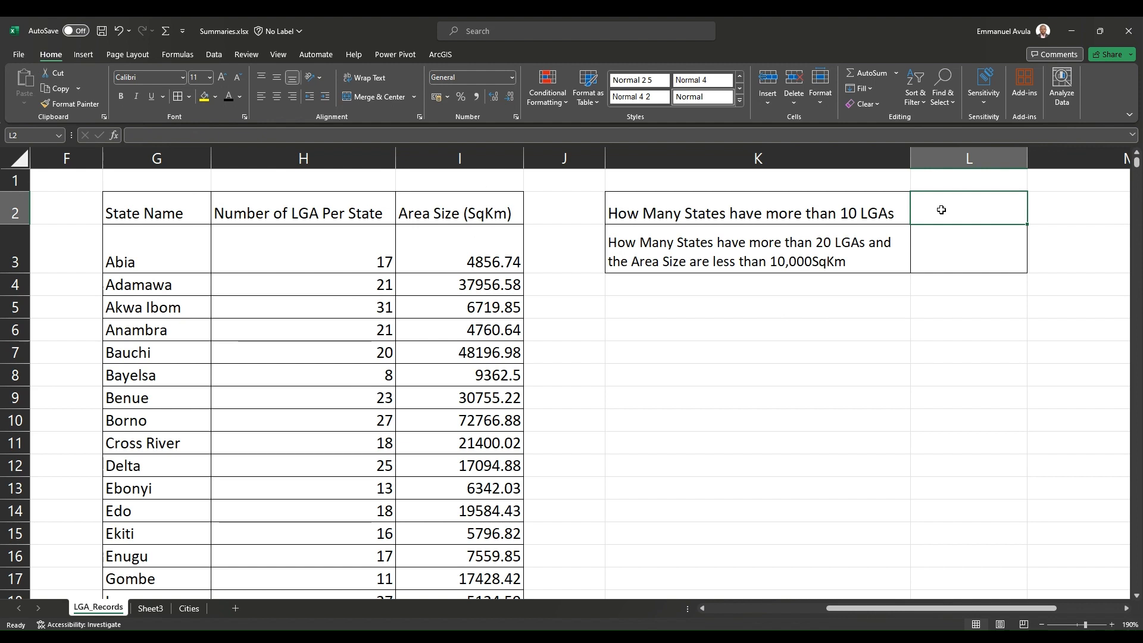
type("=cou")
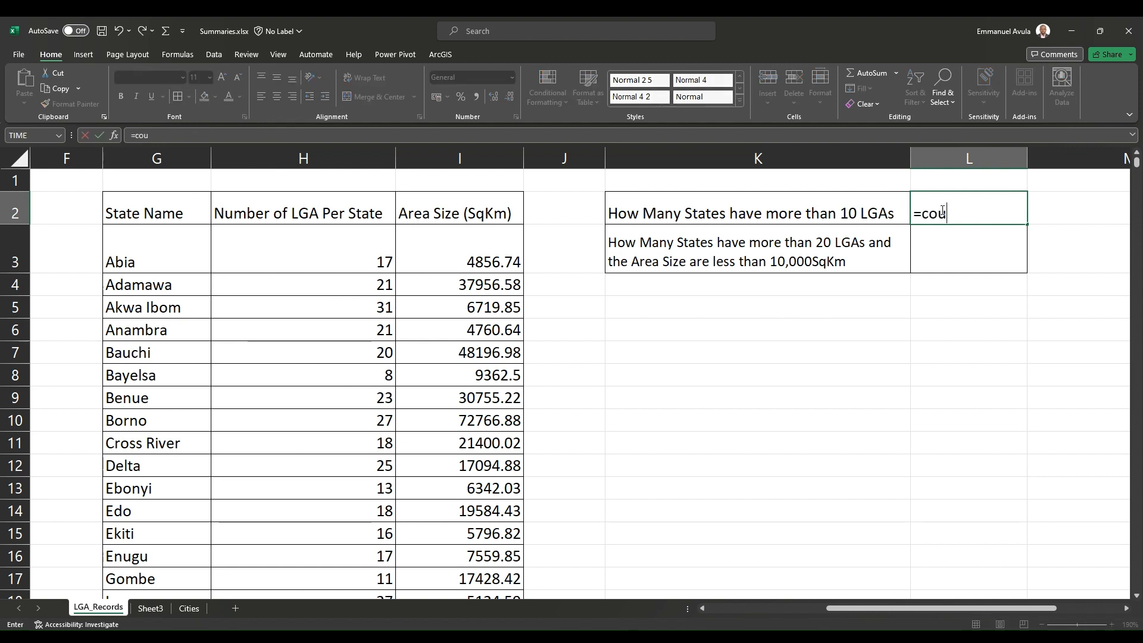
type("ntif")
key("Tab")
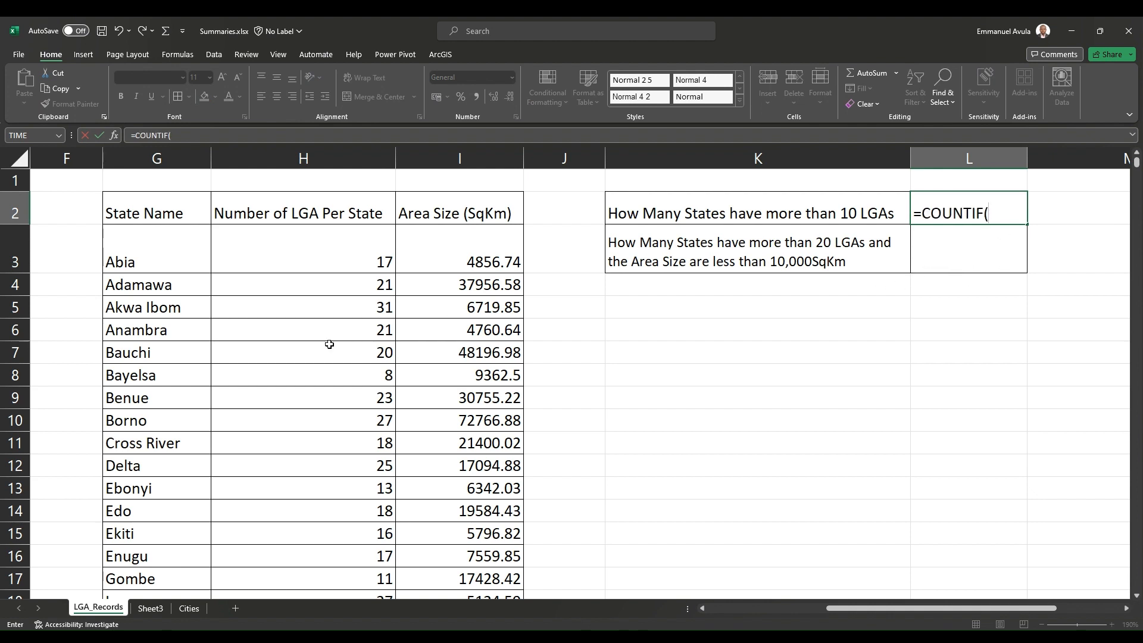
left_click_drag(363, 249, 344, 572)
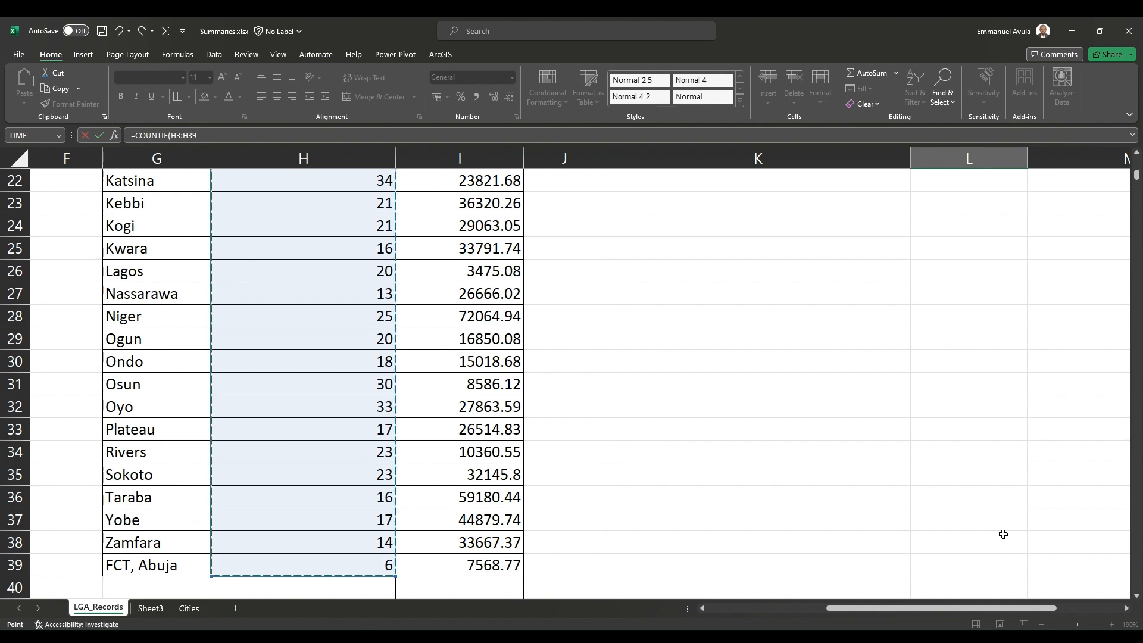
type(",")
scroll(870, 490, "up", 7)
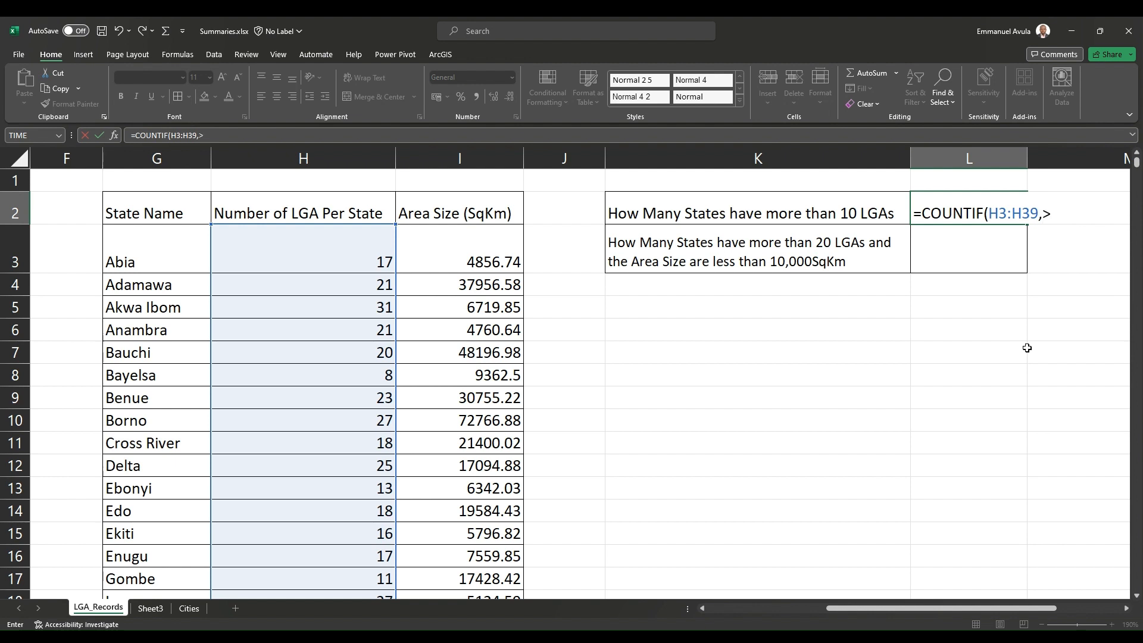
type("10")
type("\"\"")
key("BackSpace")
key("BackSpace")
key("Return")
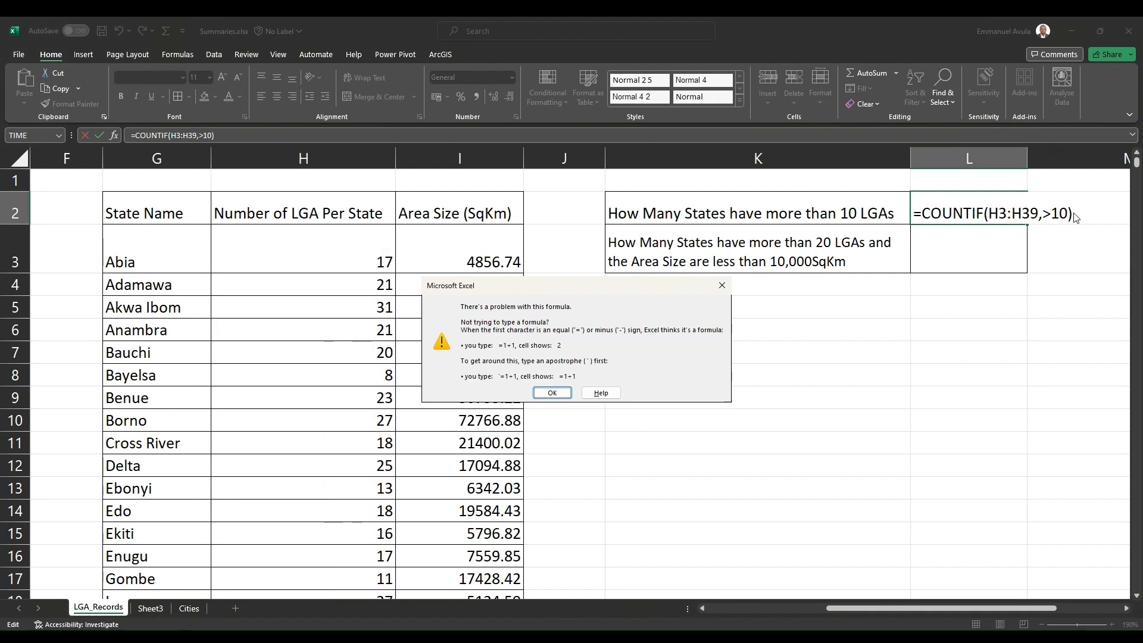
left_click(552, 392)
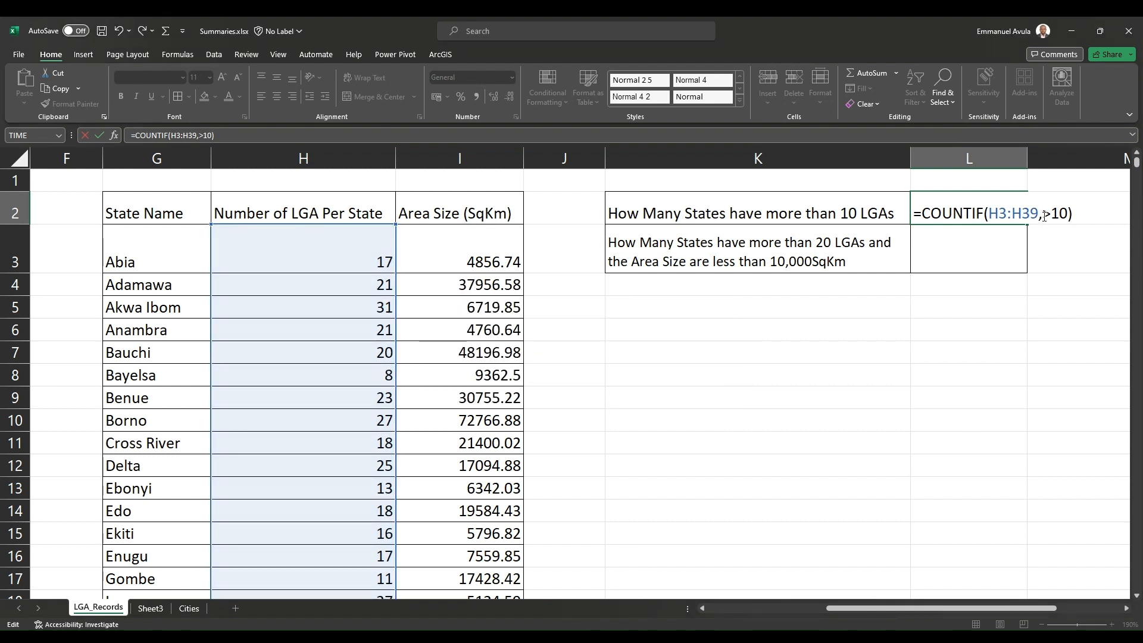
- Enclose the criterion in quotation marks and enter the formula in L2 as =COUNTIF(H3:H39,">10")
type("\"\"")
key("BackSpace")
type("\"\"")
key("BackSpace")
type(")")
key("ctrl+Return")
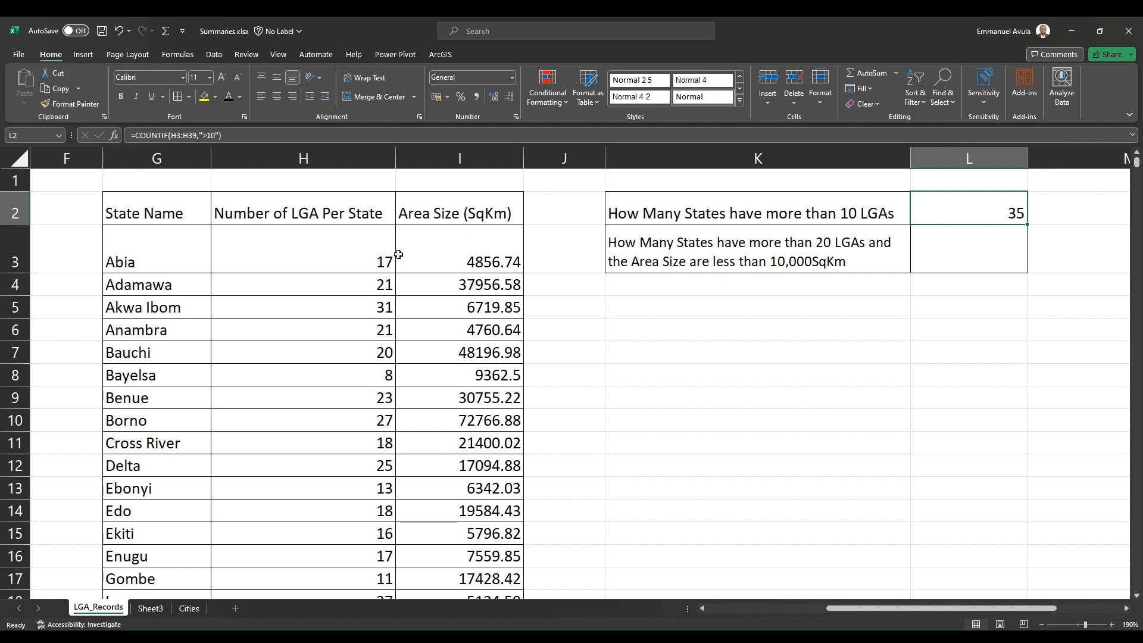
- Check the LGA counts in column H against the more-than-10 condition, including those for Abia, Bayelsa and FCT, Abuja
left_click(372, 249)
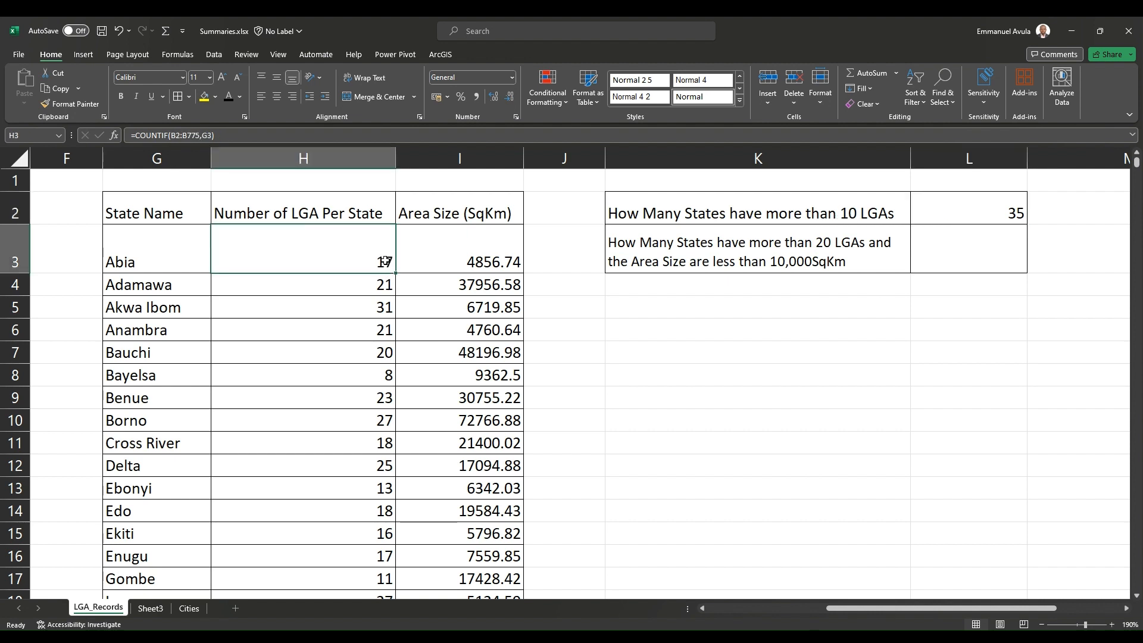
left_click(356, 374)
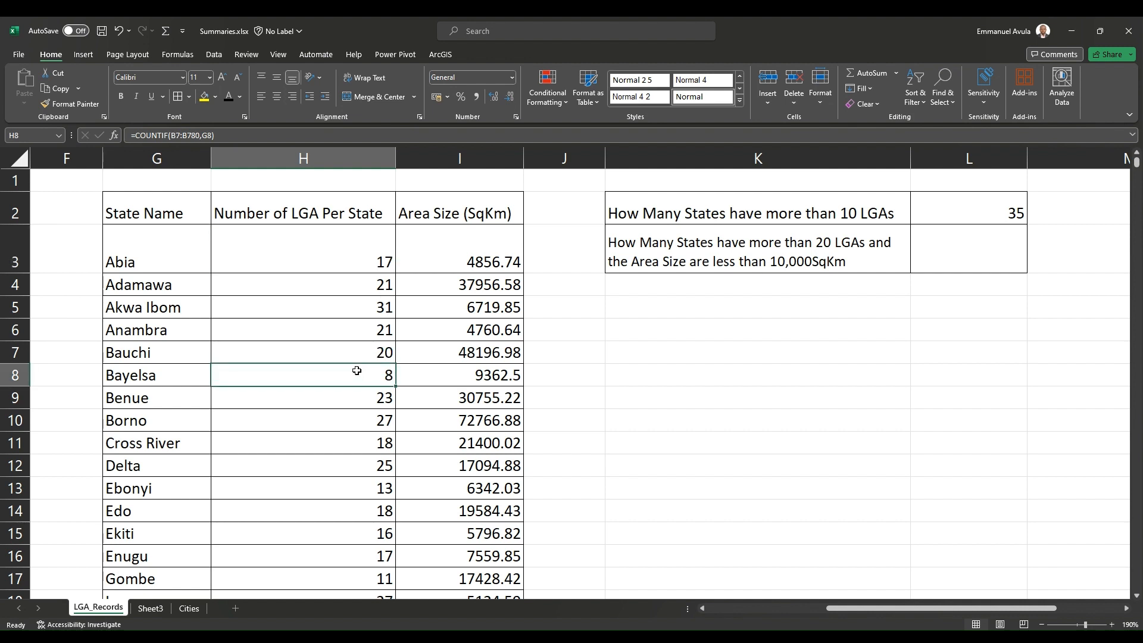
scroll(357, 371, "down", 2)
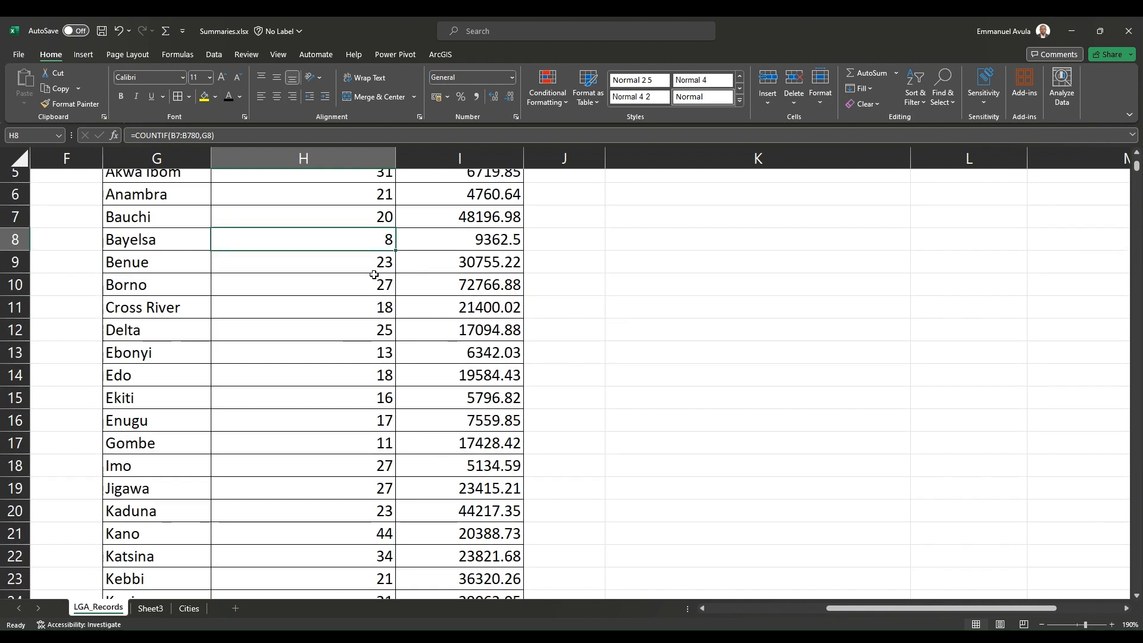
scroll(319, 247, "down", 3)
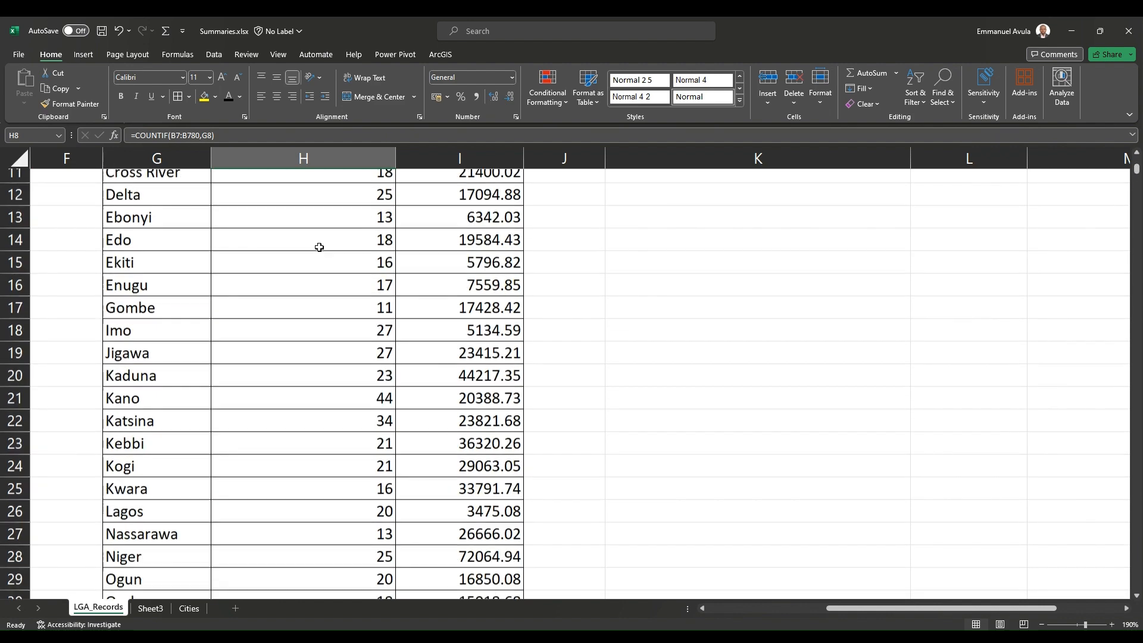
scroll(318, 247, "down", 5)
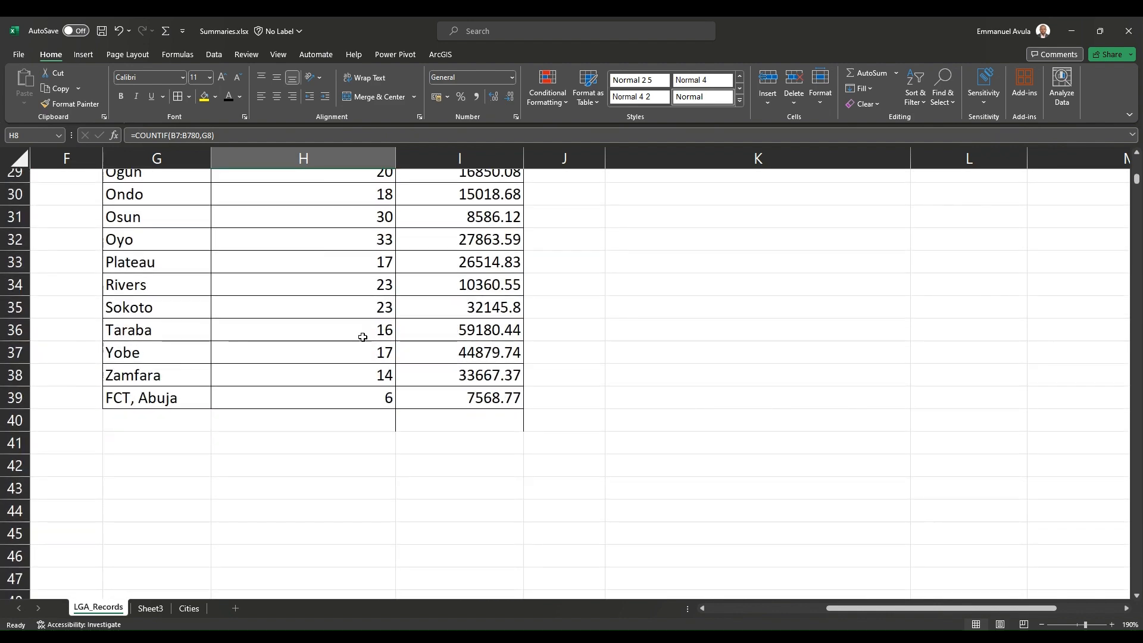
left_click(373, 399)
scroll(538, 355, "up", 9)
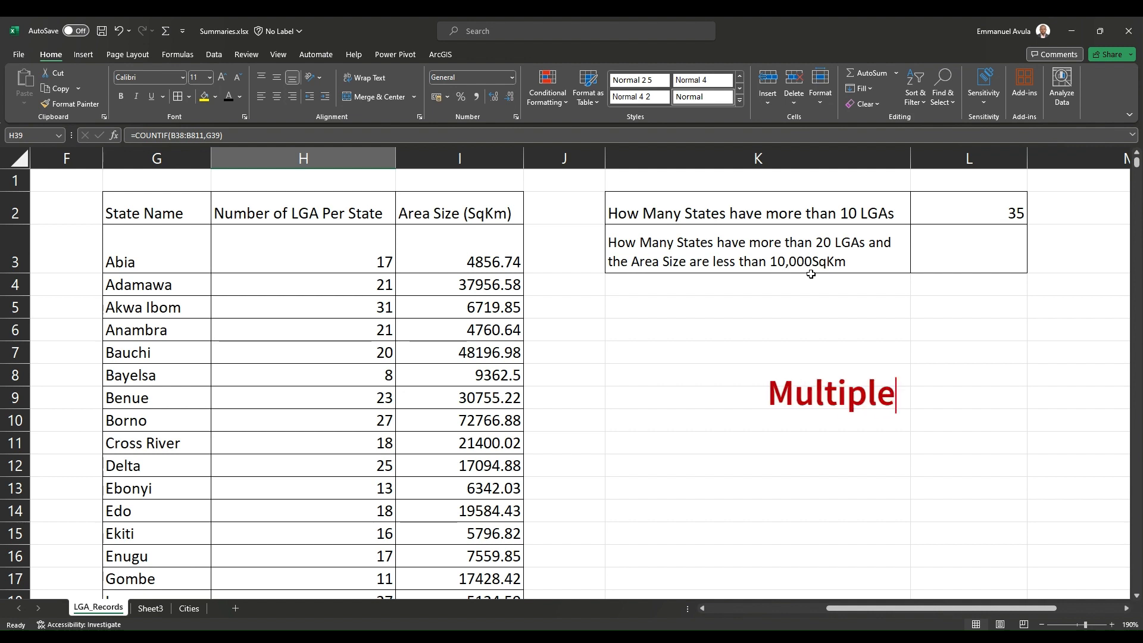
- Enter the formula =COUNTIFS(H3:H39,">20") in L3 to count the states with more than 20 LGAs
left_click(963, 256)
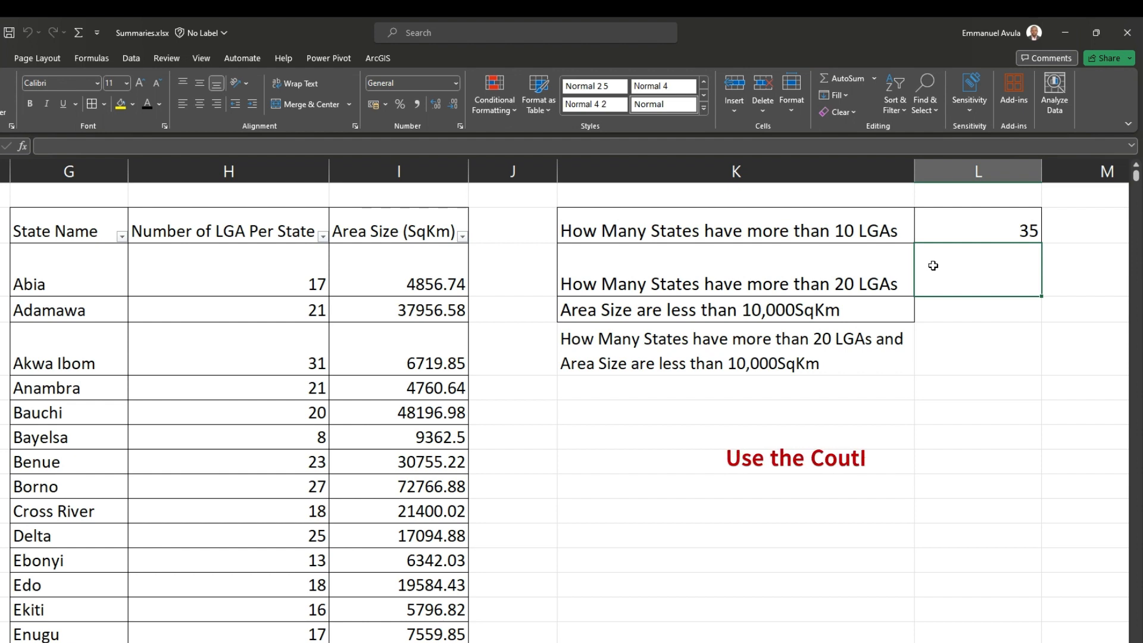
type("=")
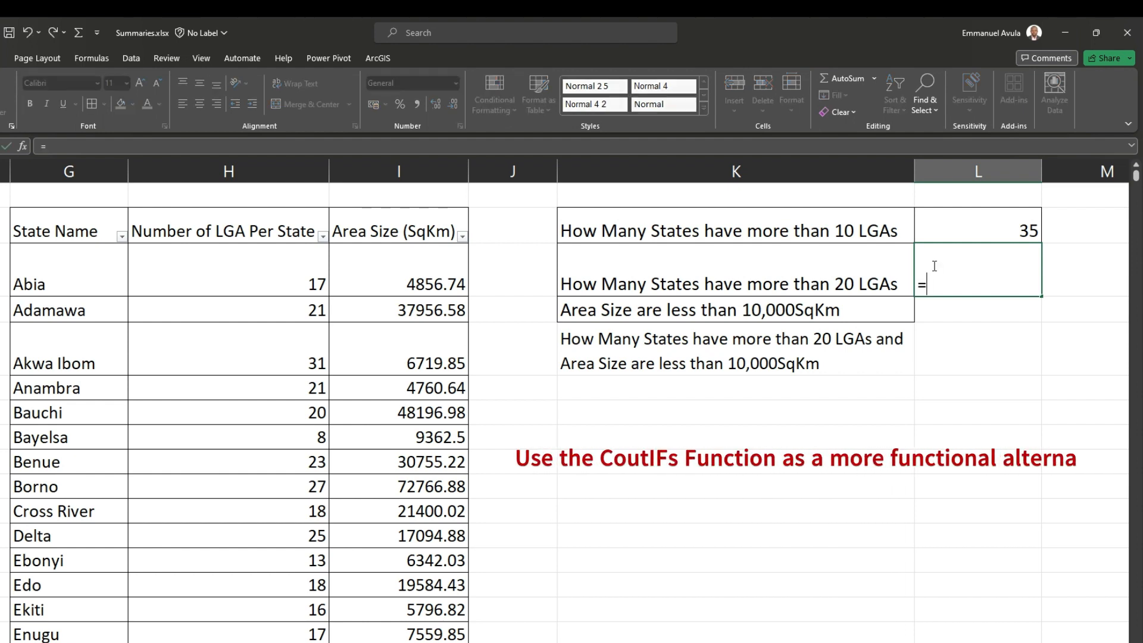
type("coun")
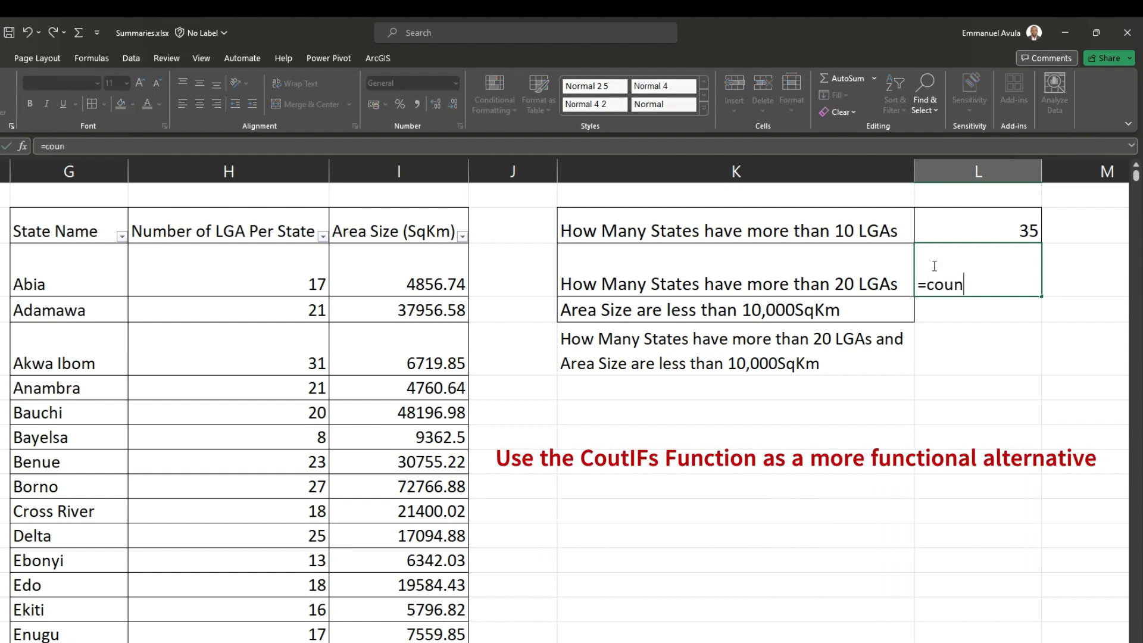
double_click(965, 350)
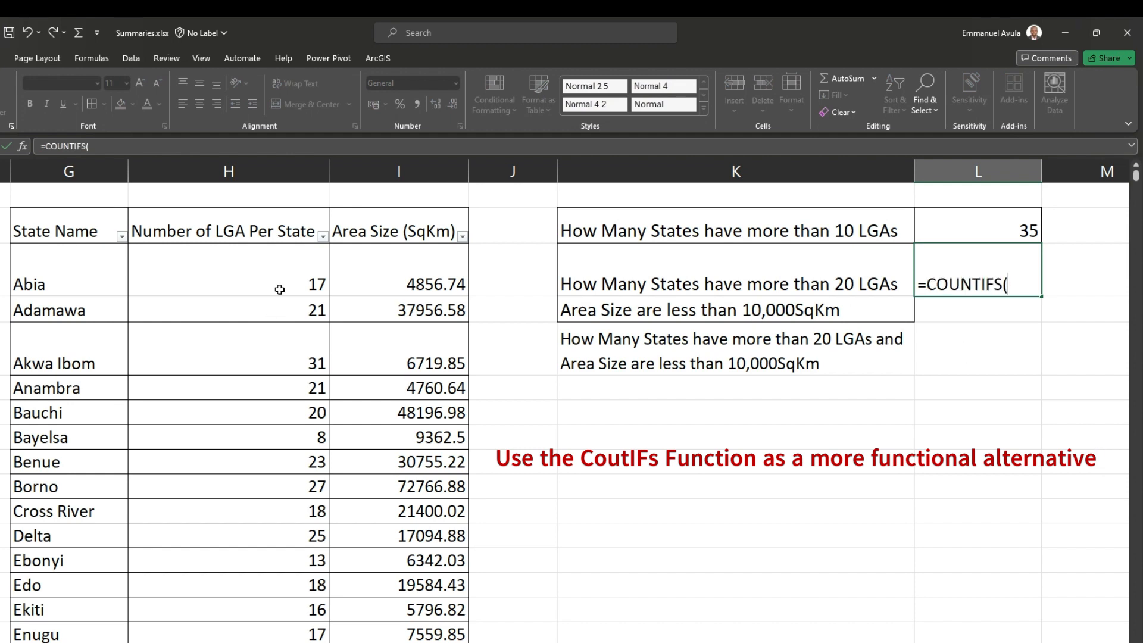
left_click(205, 264)
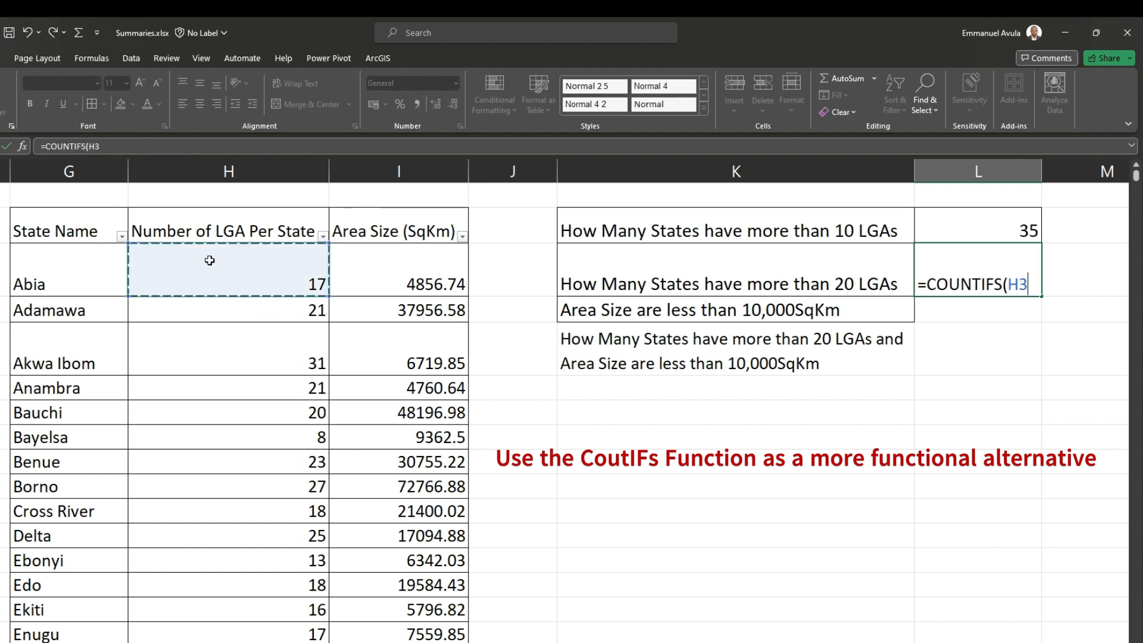
key("ctrl+shift+Down")
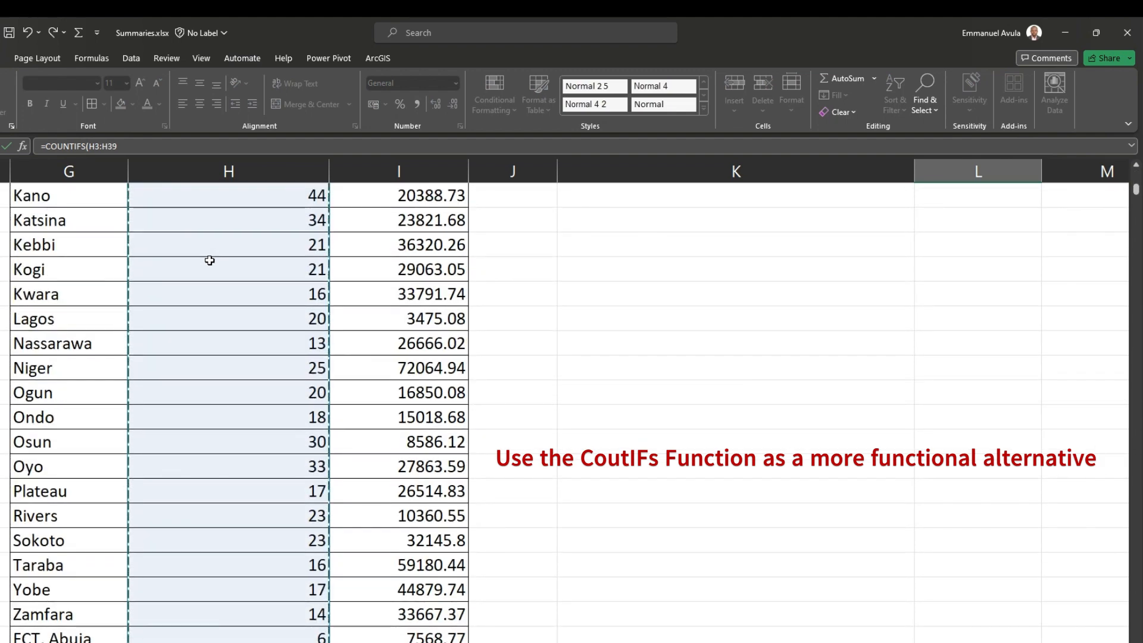
type(",")
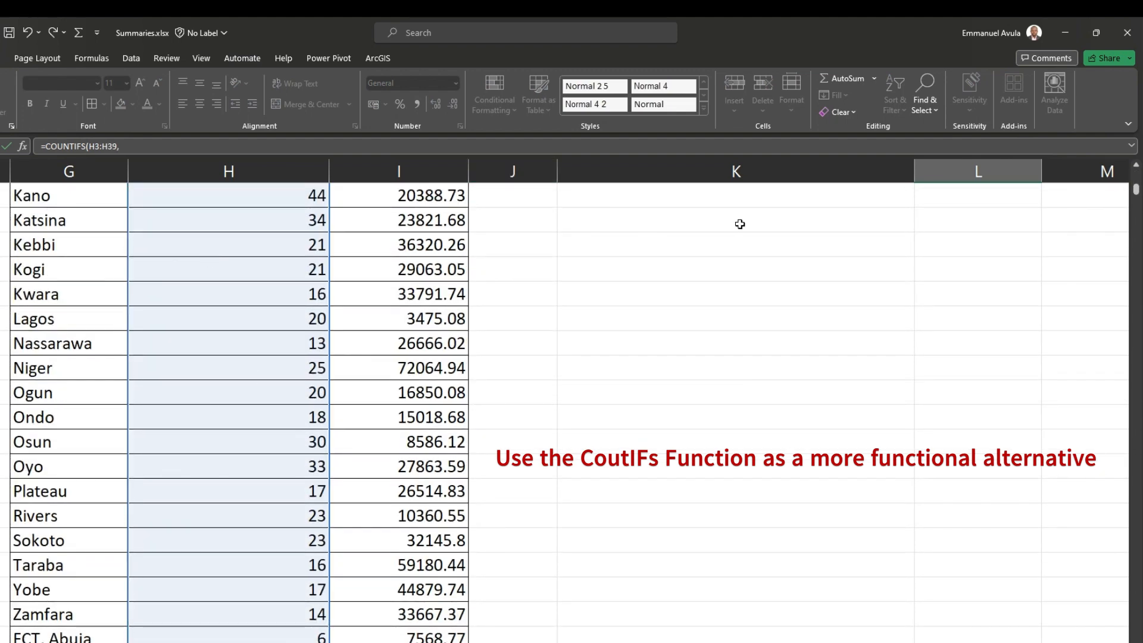
left_click_drag(1134, 189, 1135, 174)
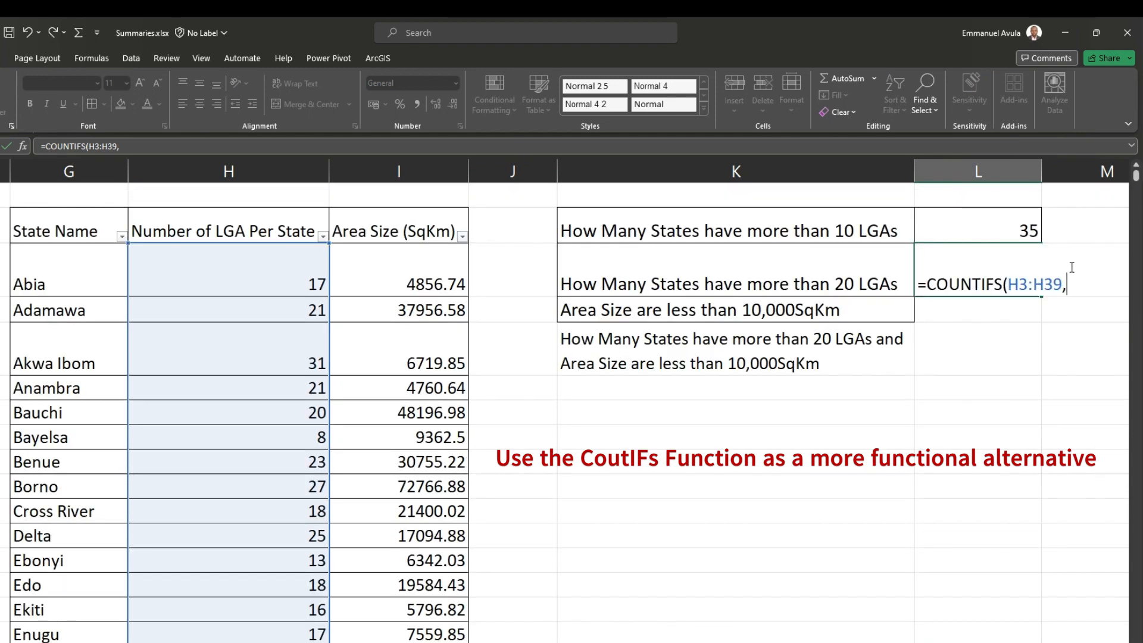
type("\"\"")
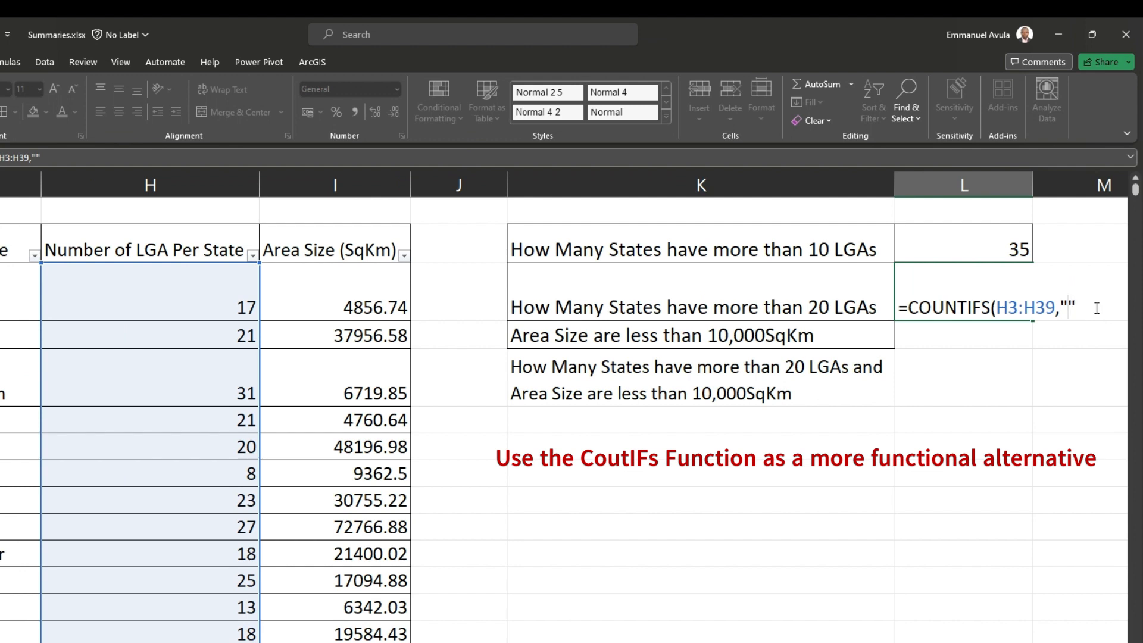
type(">20")
key("Return")
left_click(950, 299)
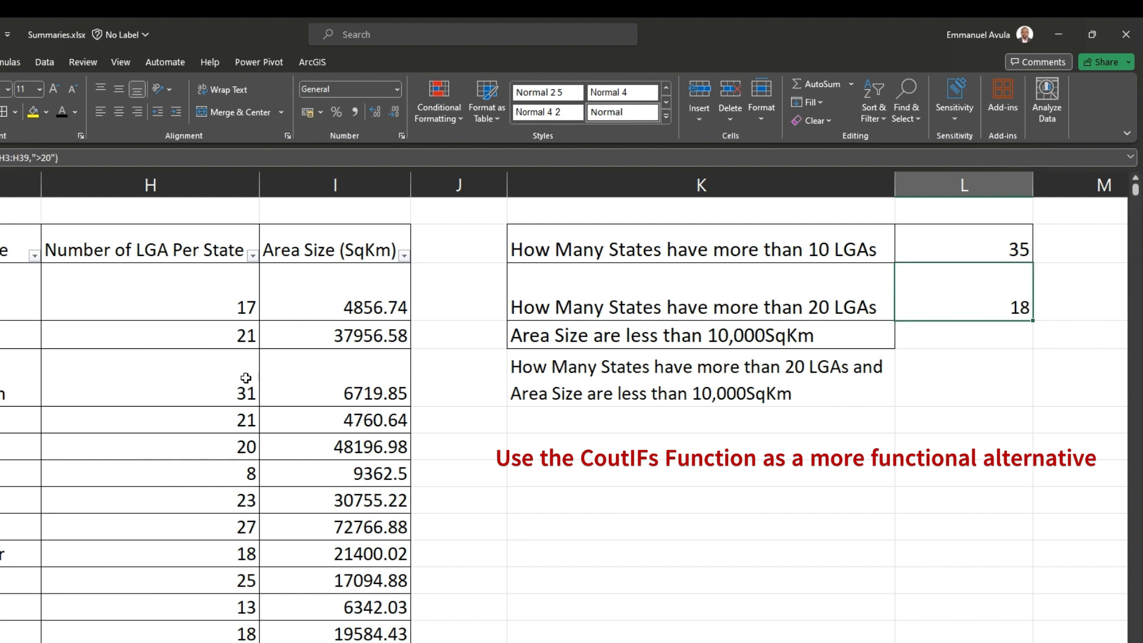
- Filter the Number of LGA Per State column to exclude every value from 6 through 20
left_click(188, 319)
left_click(253, 254)
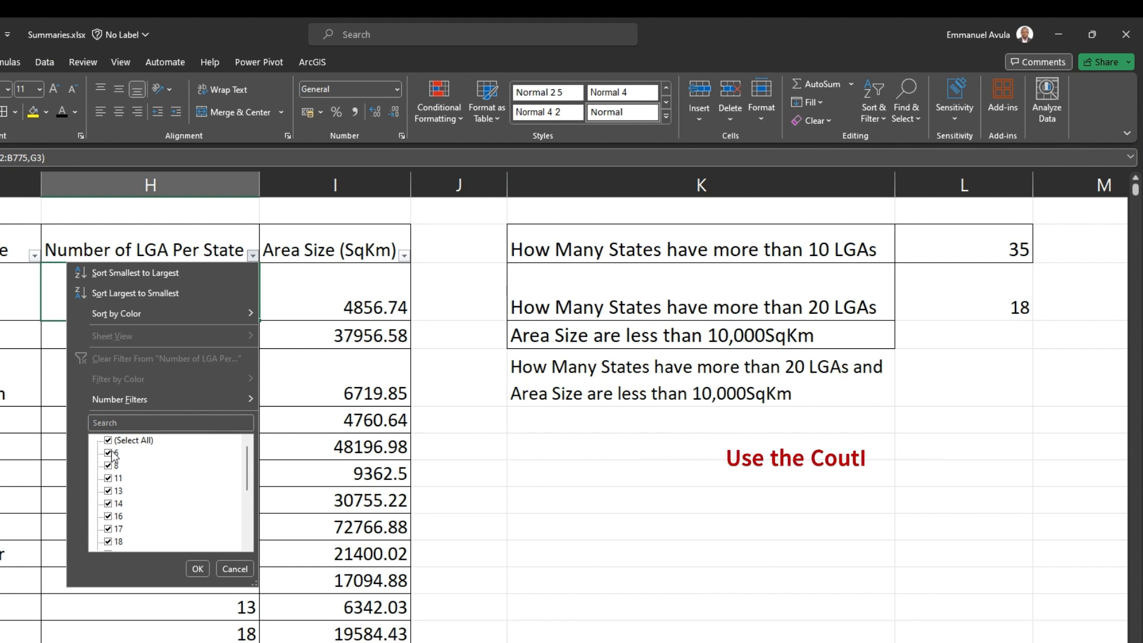
left_click(108, 453)
left_click(108, 465)
left_click(107, 478)
left_click(108, 490)
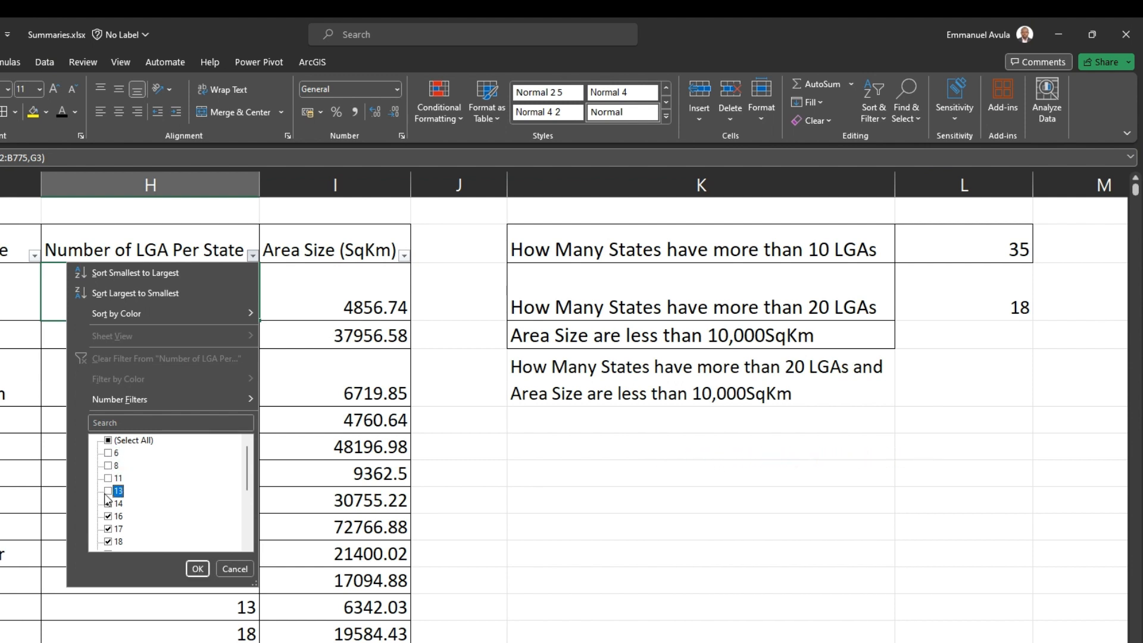
left_click(108, 503)
left_click(108, 516)
left_click(108, 529)
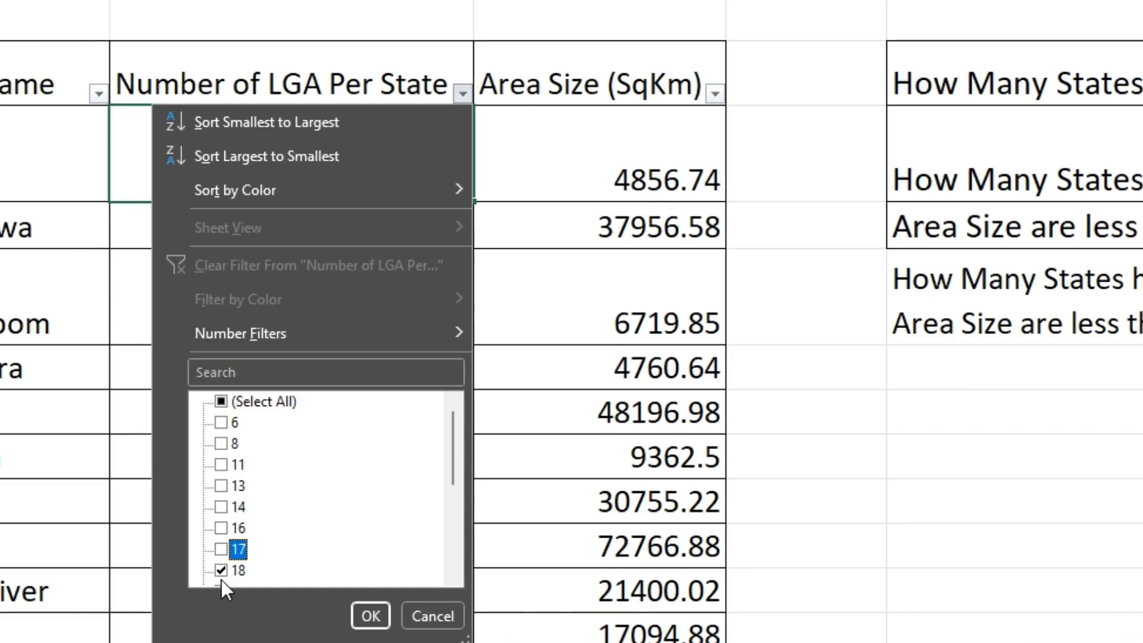
scroll(230, 559, "down", 2)
left_click(221, 444)
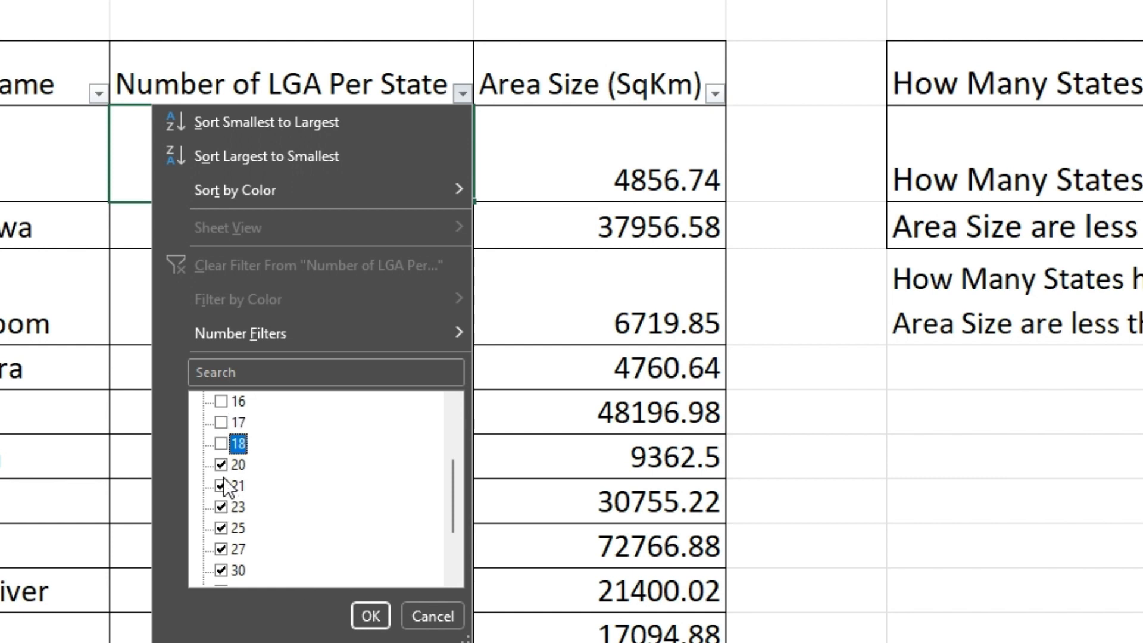
left_click(370, 615)
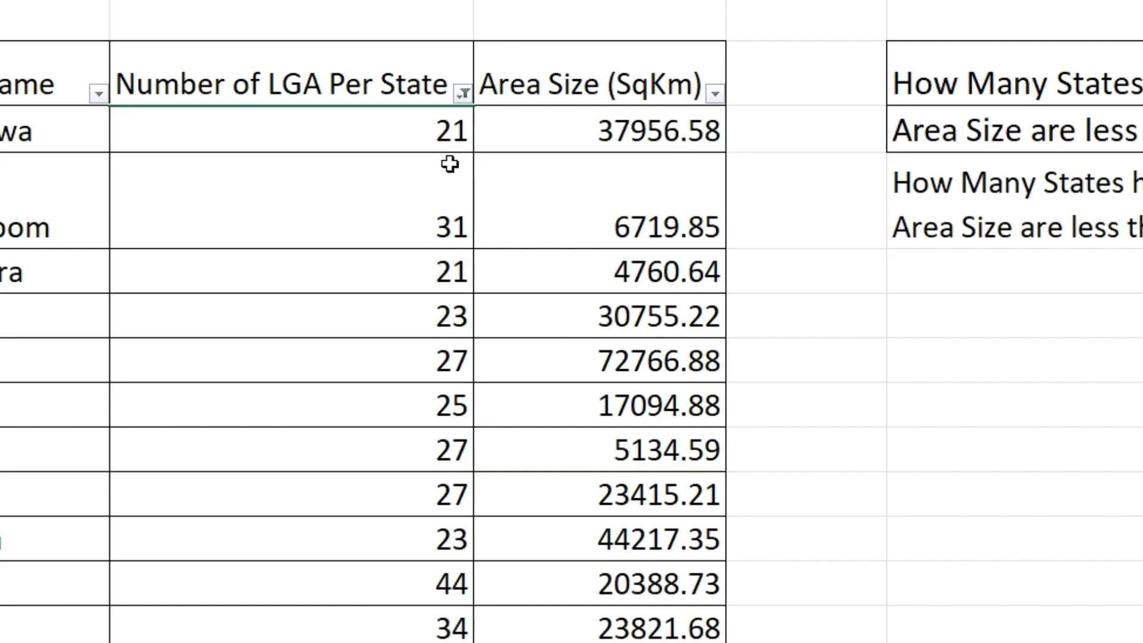
- Select all the filtered LGA counts in column H and check their count against the result in L3
left_click(442, 149)
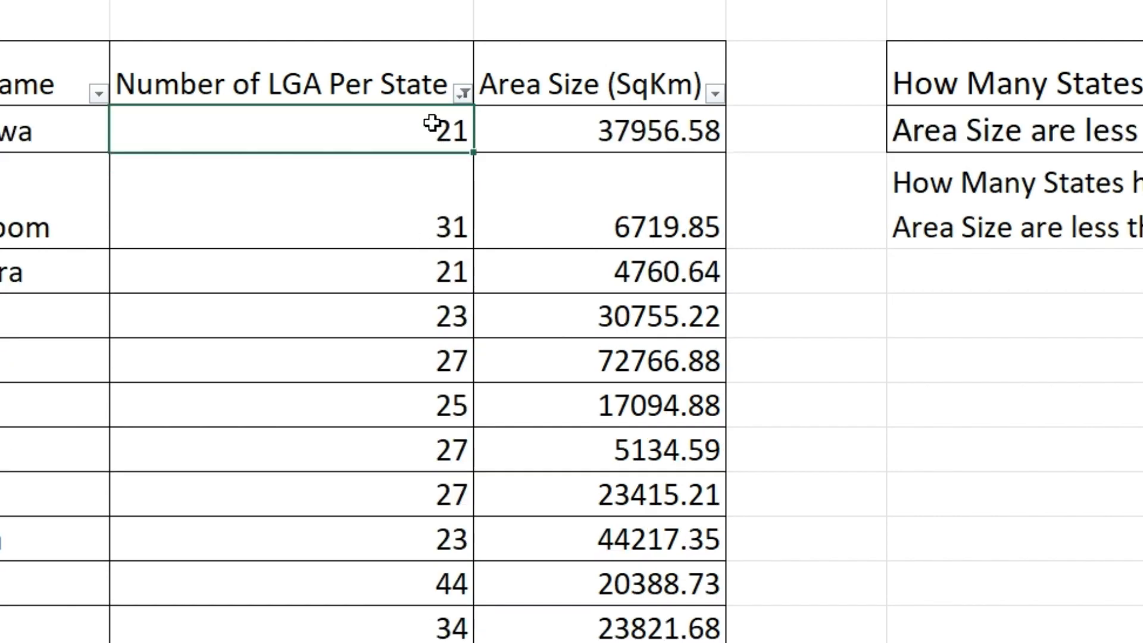
key("ctrl+shift+Down")
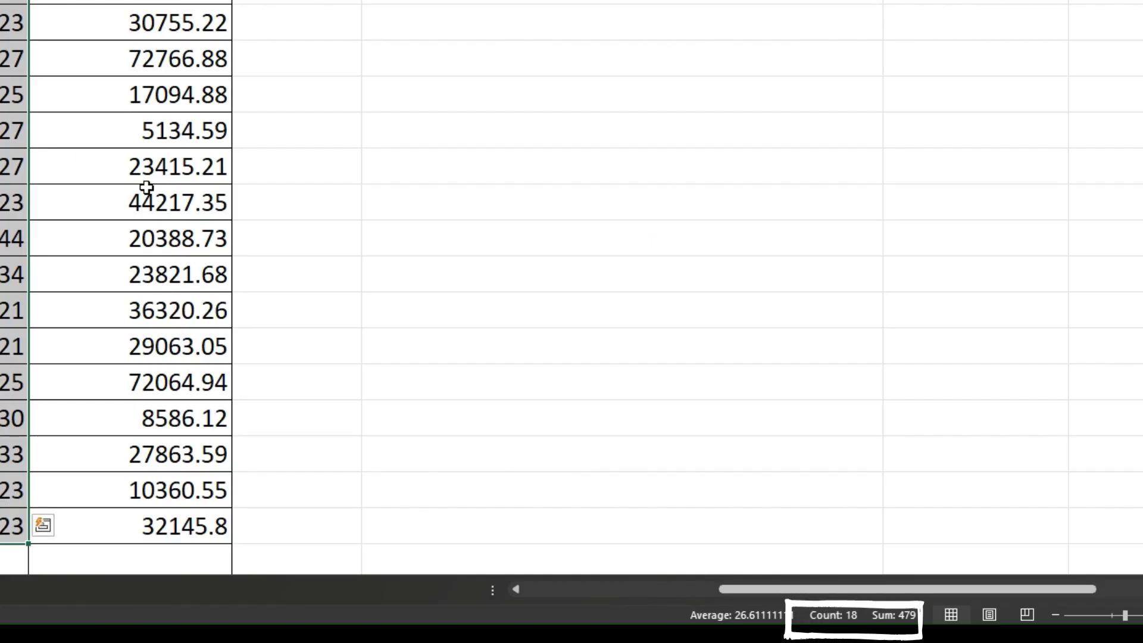
scroll(148, 184, "up", 1)
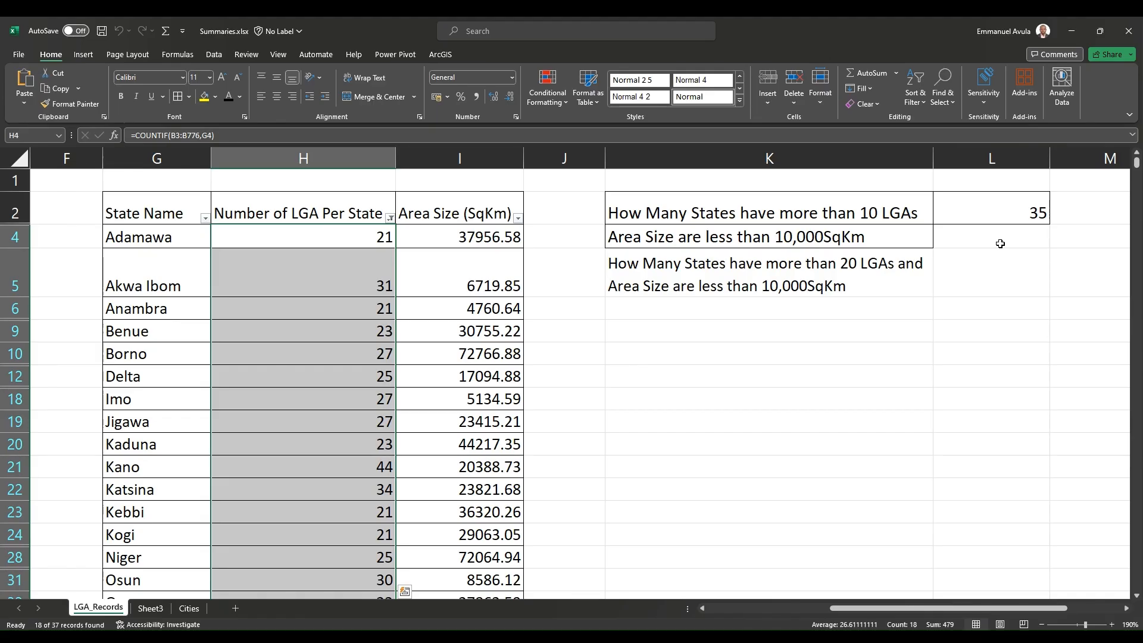
left_click(1000, 244)
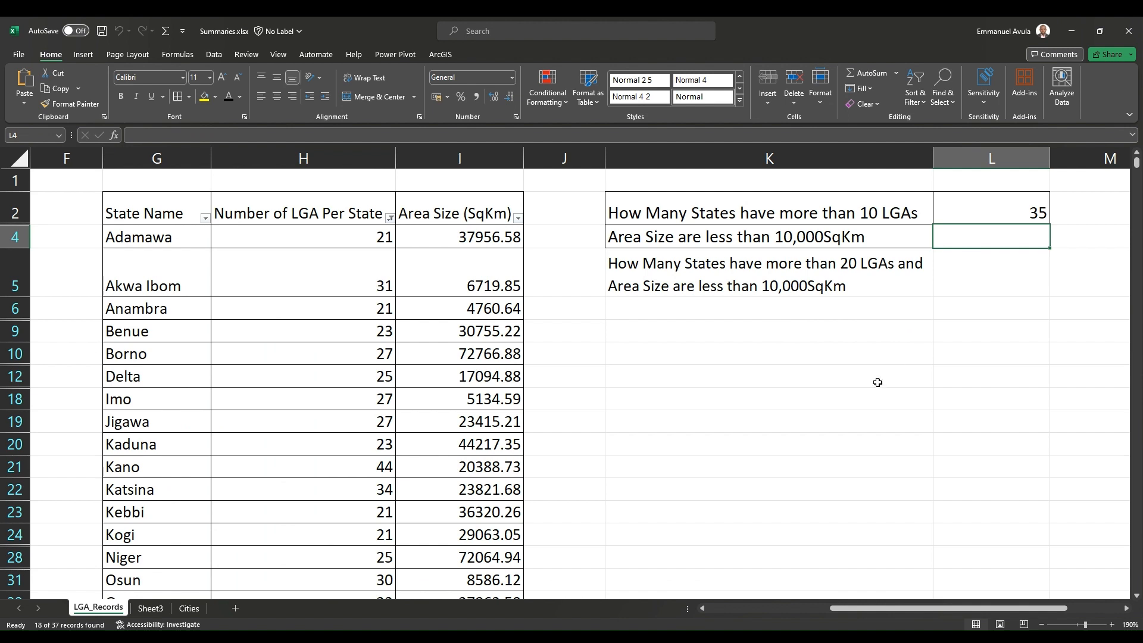
- Clear the filter from the Number of LGA Per State column
left_click(390, 218)
left_click(310, 306)
left_click(959, 321)
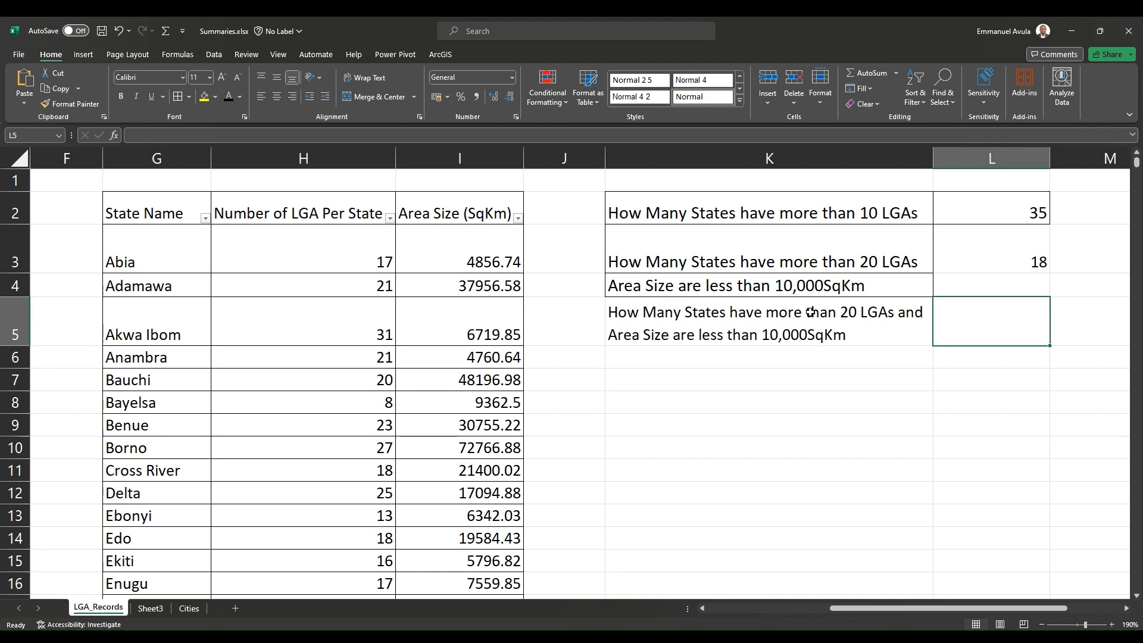
- Enter the formula =COUNTIFS(I3:I39,"<10000") in L4 to count the states with an area size below 10,000 SqKm
left_click(976, 281)
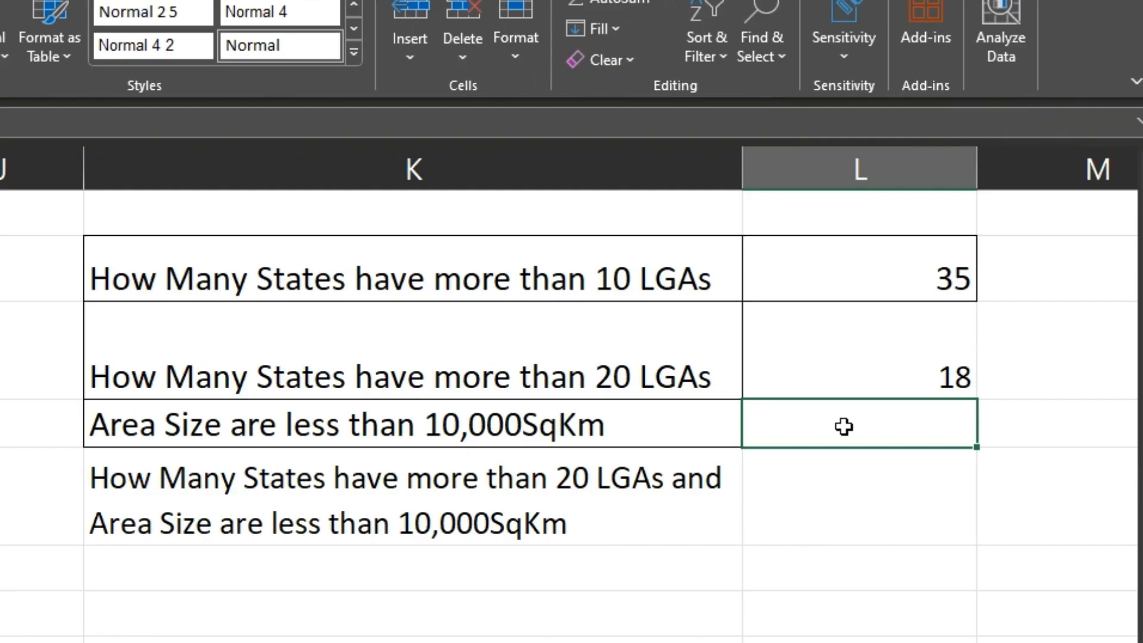
type("=coun")
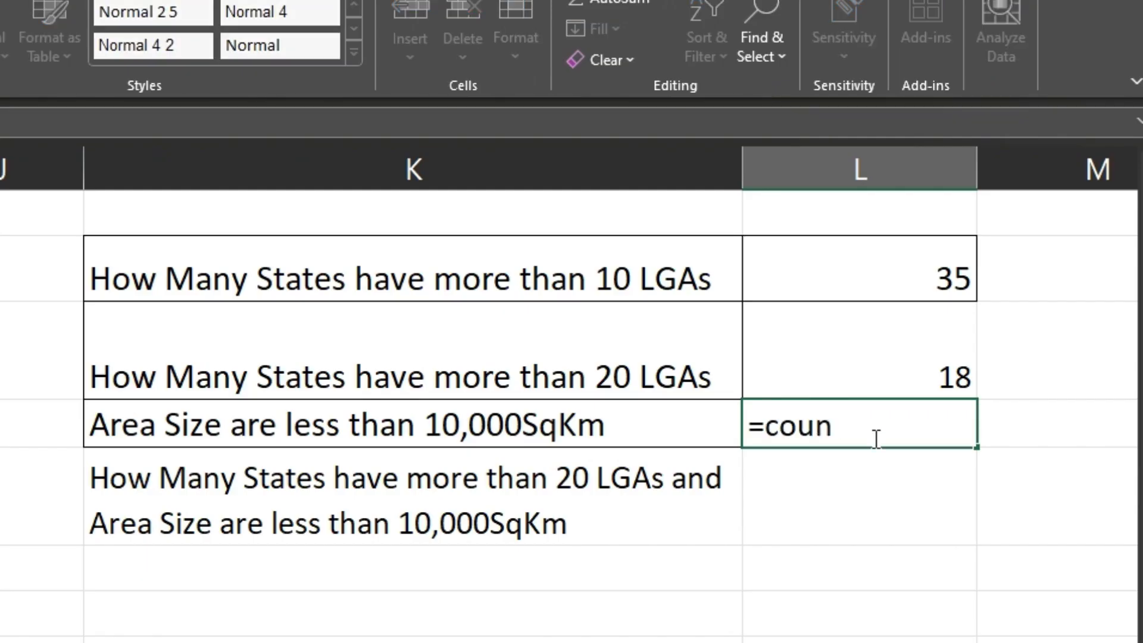
type("tifs")
key("Tab")
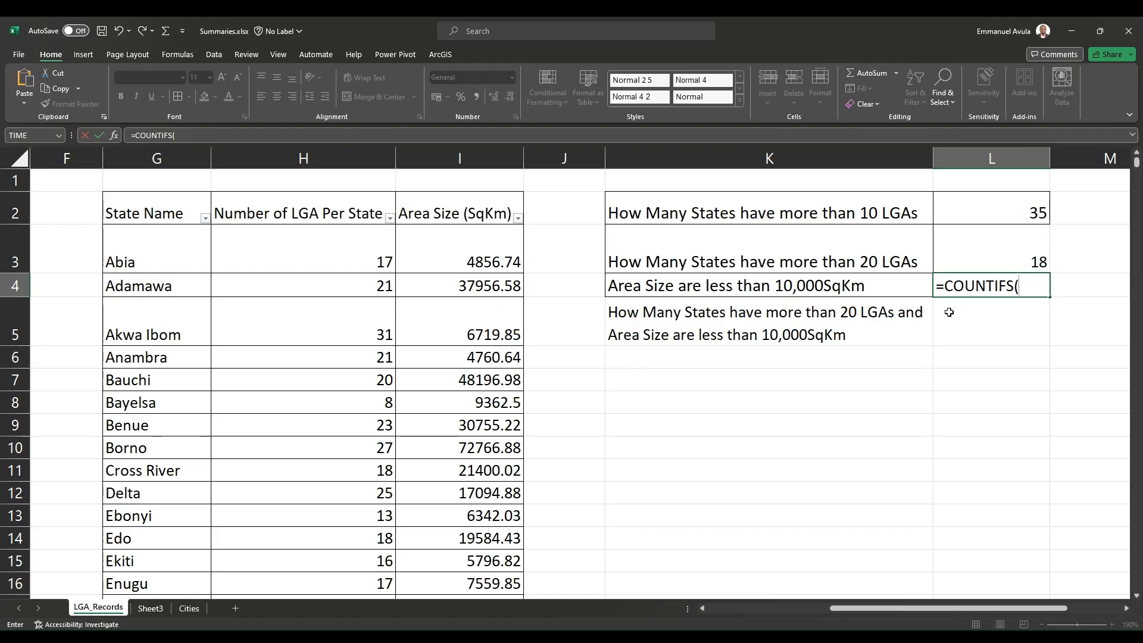
left_click(455, 243)
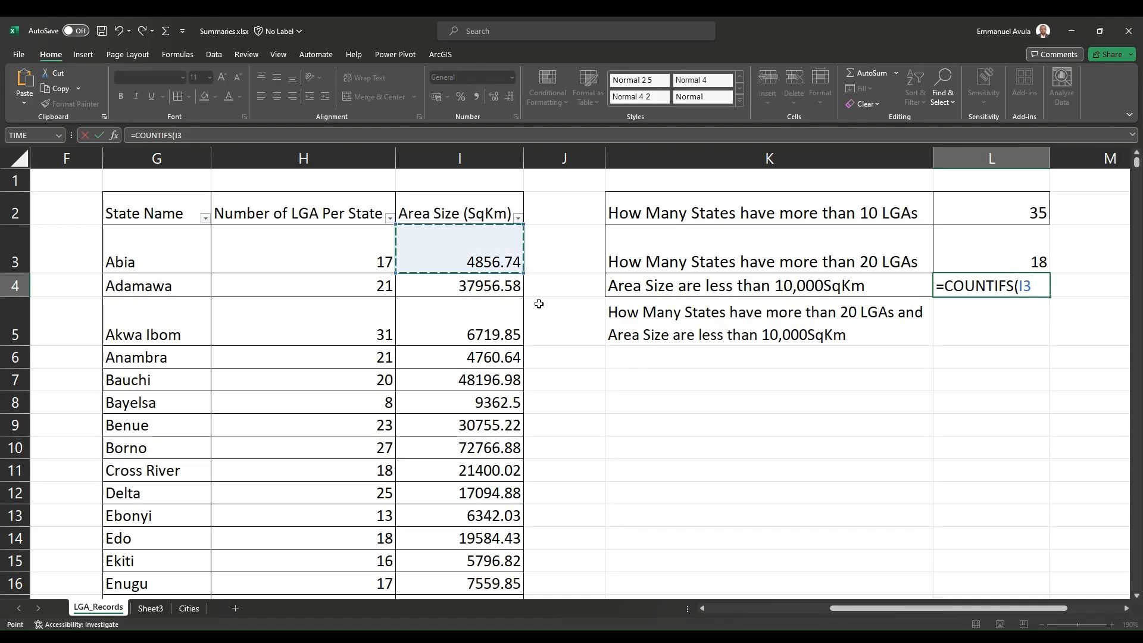
key("ctrl+shift+Down")
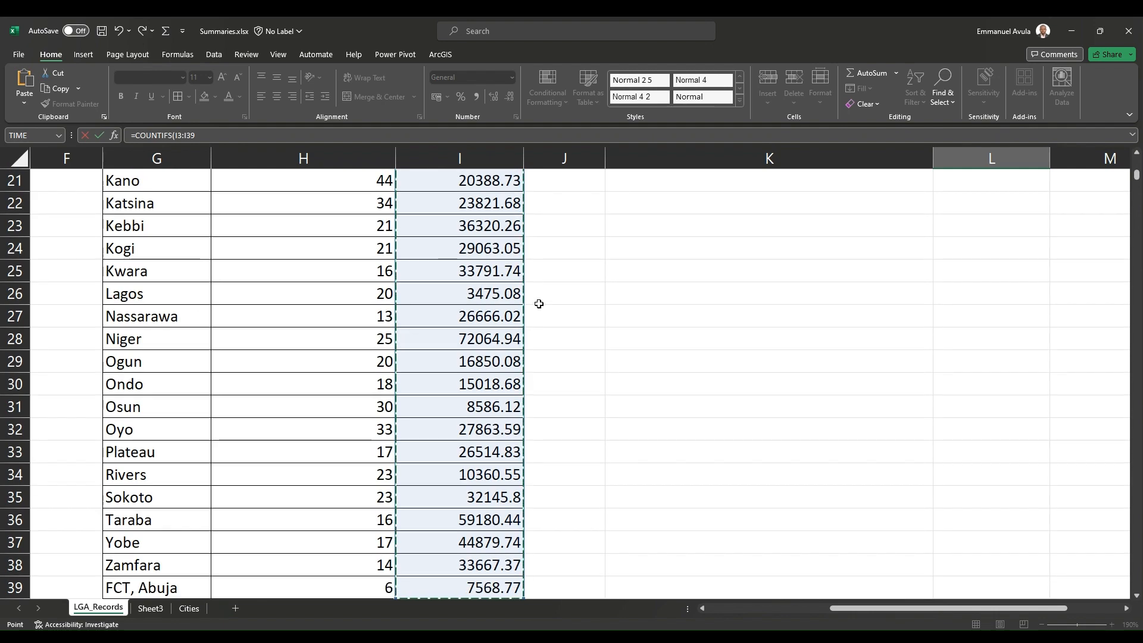
type(",")
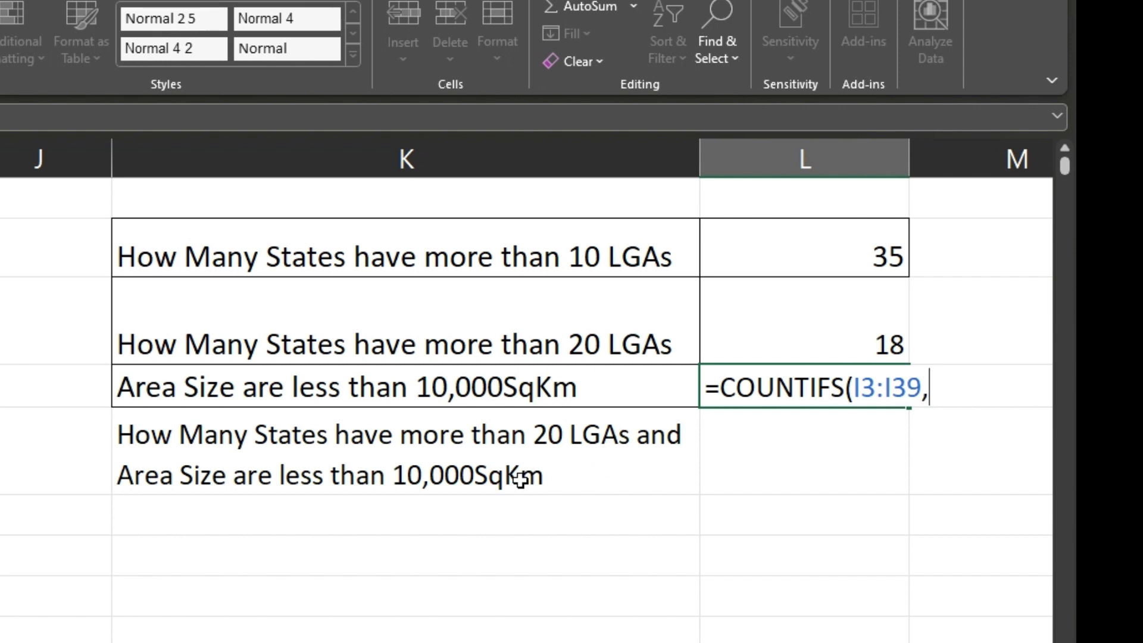
type("\"\"")
key("Left")
type("<1000")
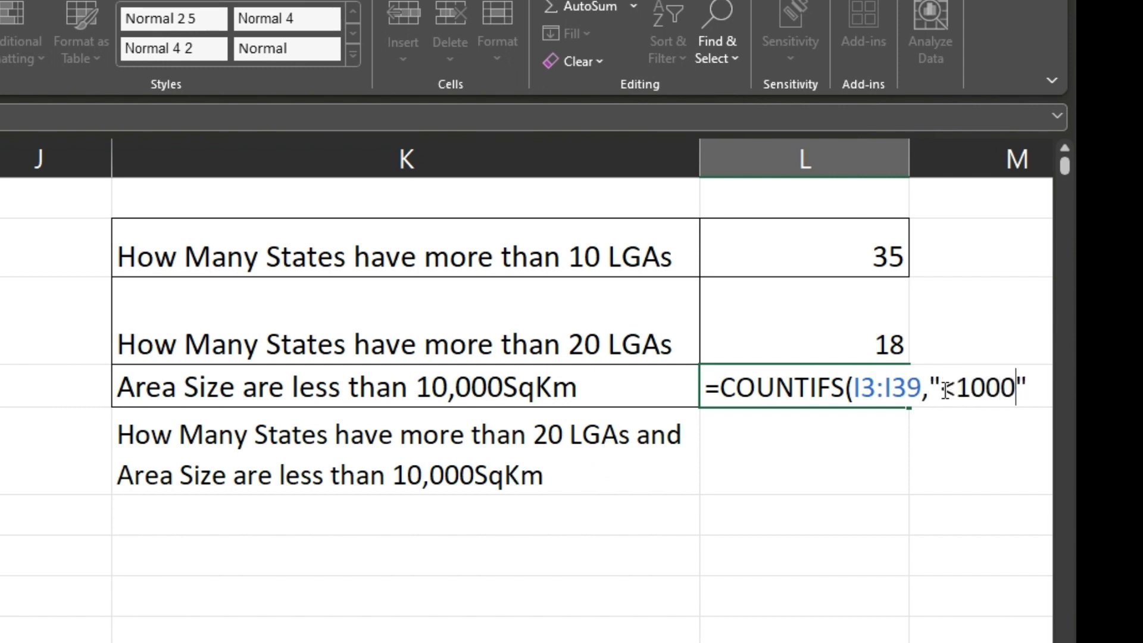
type("0")
key("Return")
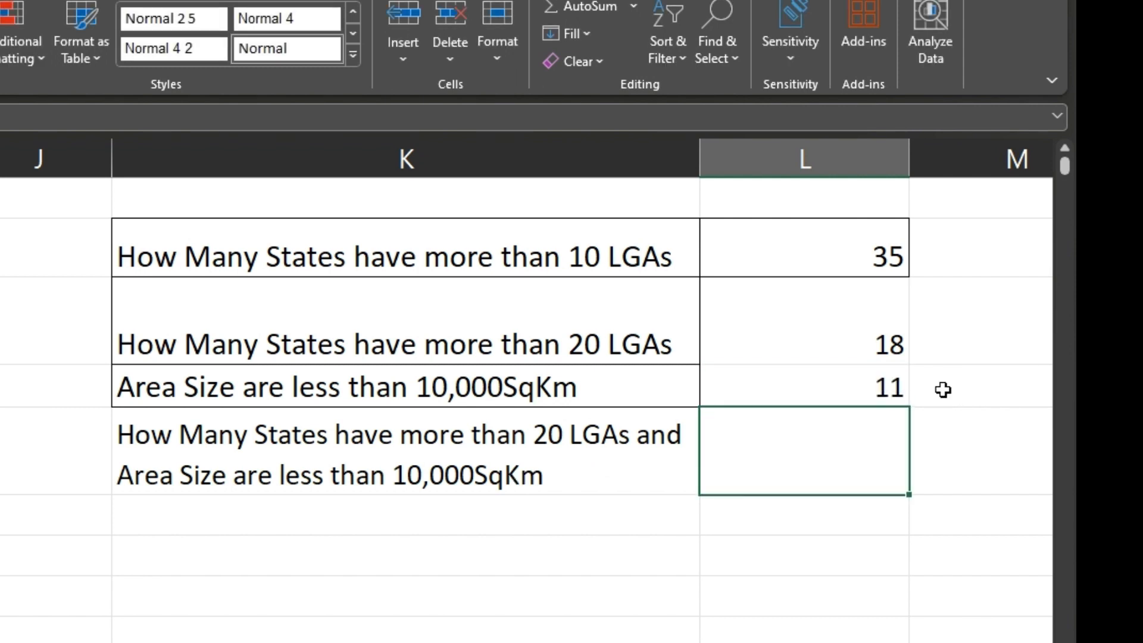
- Filter the Area Size (SqKm) column to show only the values below 10,000, from 3475.08 through 9362.5
left_click(859, 390)
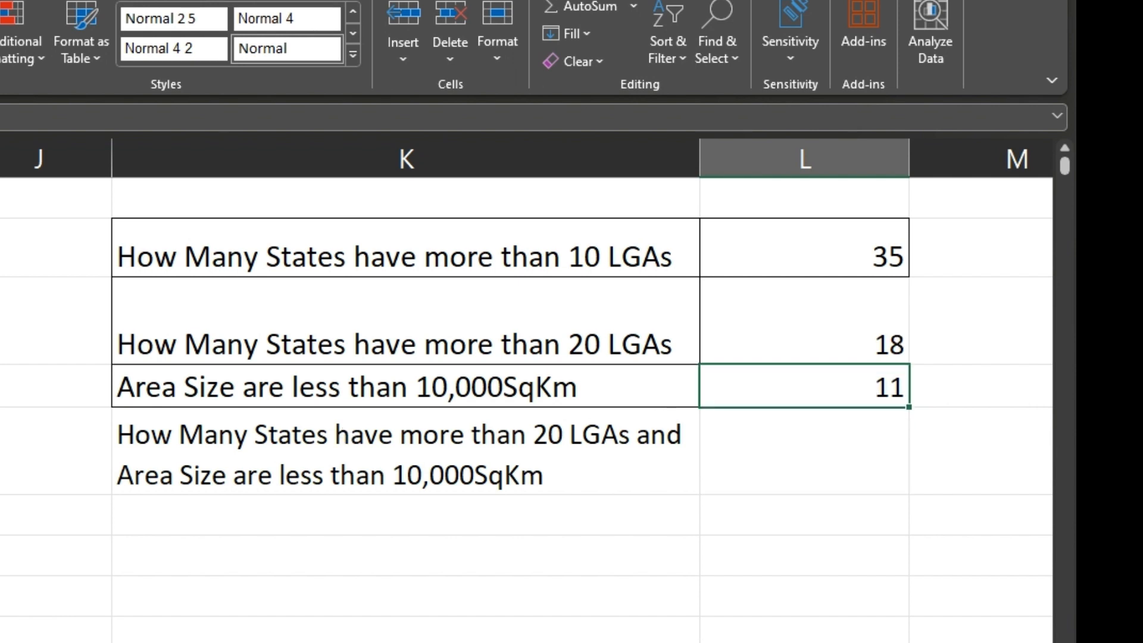
left_click(459, 321)
left_click(518, 218)
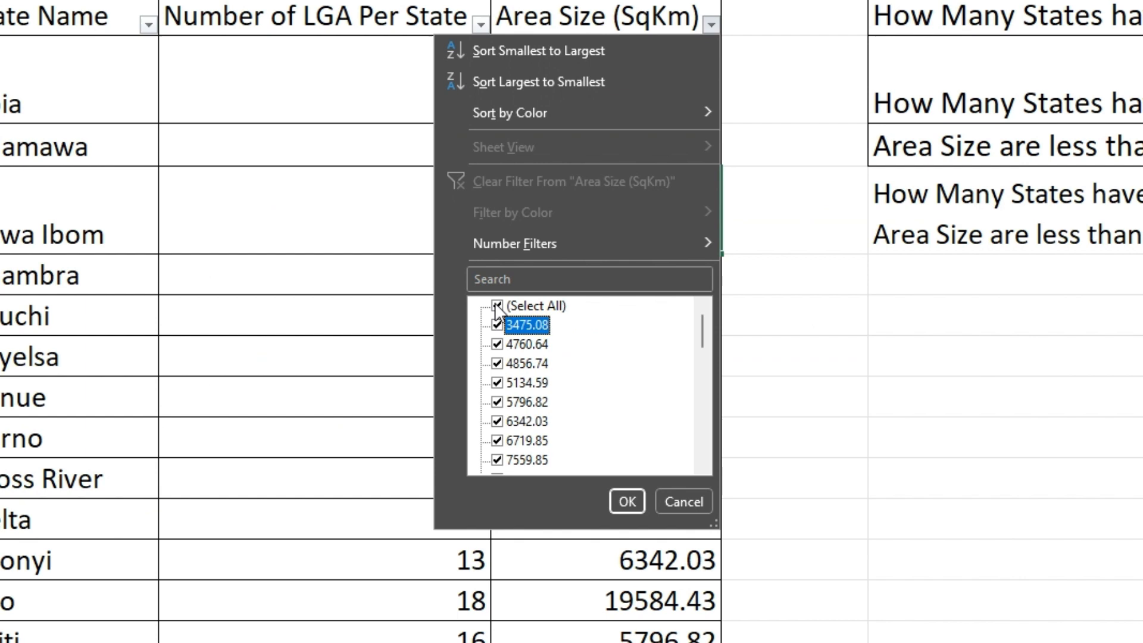
left_click(399, 374)
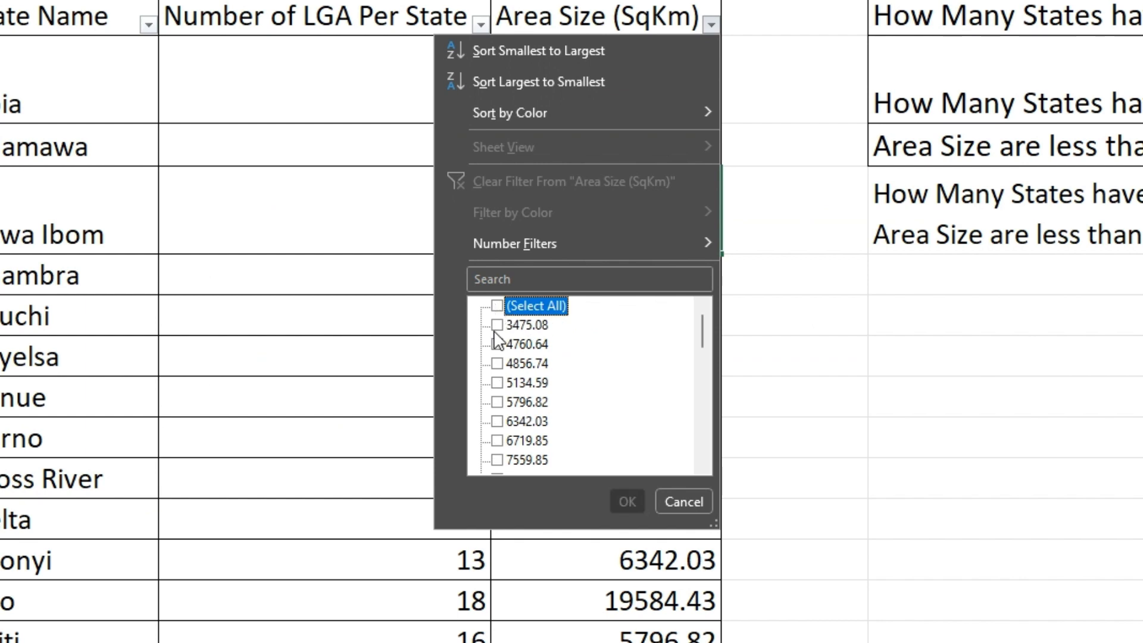
left_click(399, 385)
left_click(400, 395)
left_click(497, 363)
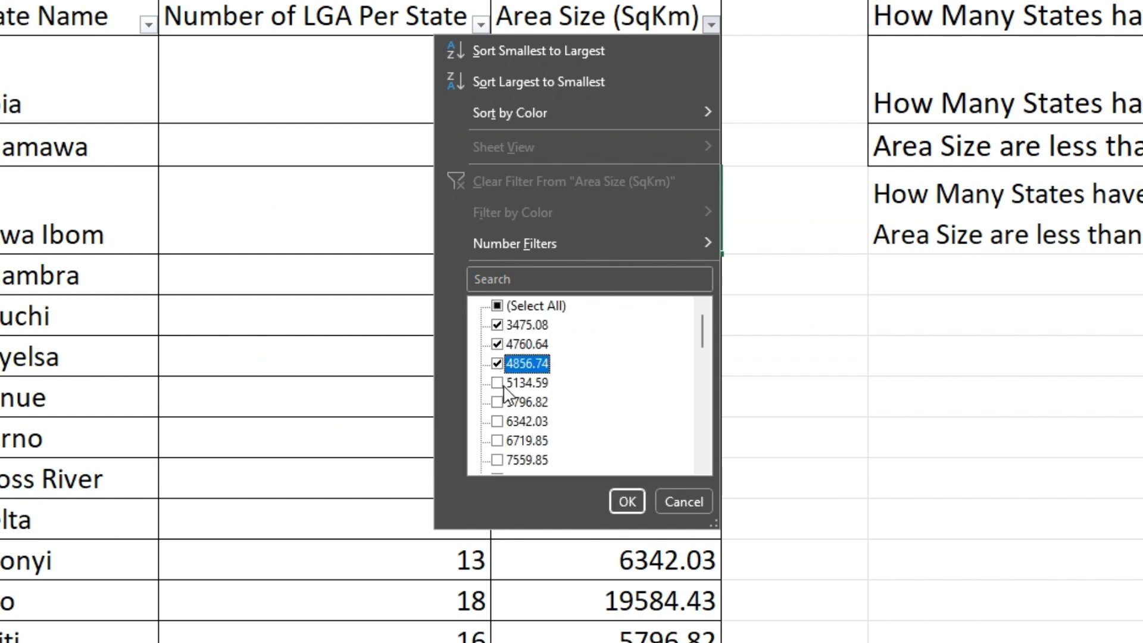
left_click(497, 382)
left_click(497, 402)
left_click(497, 420)
left_click(497, 441)
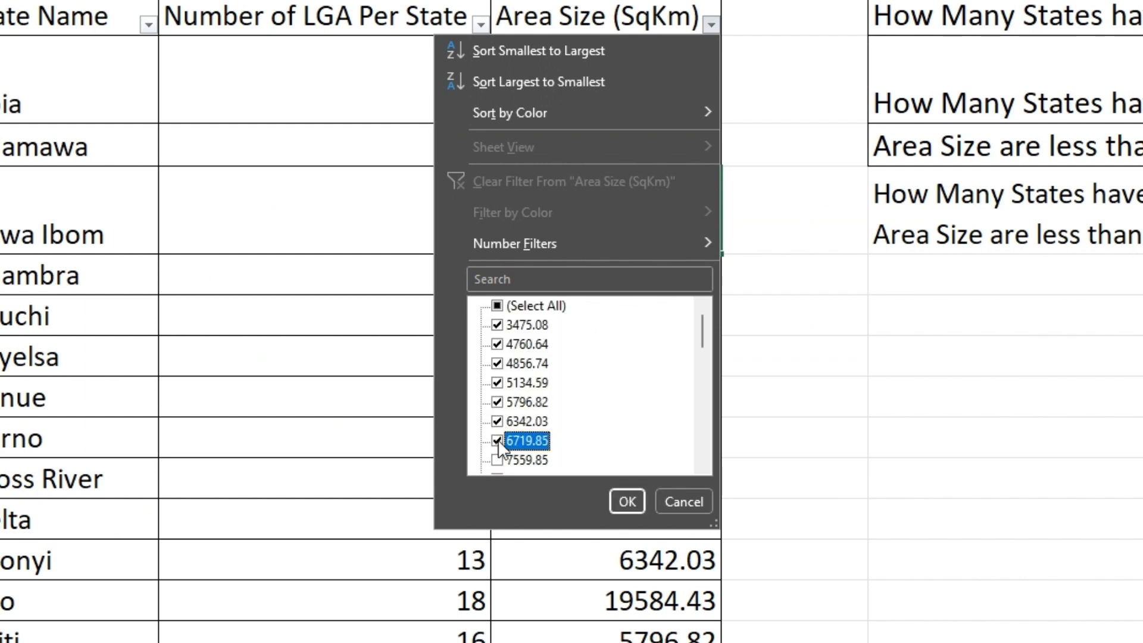
scroll(515, 453, "down", 2)
left_click(497, 344)
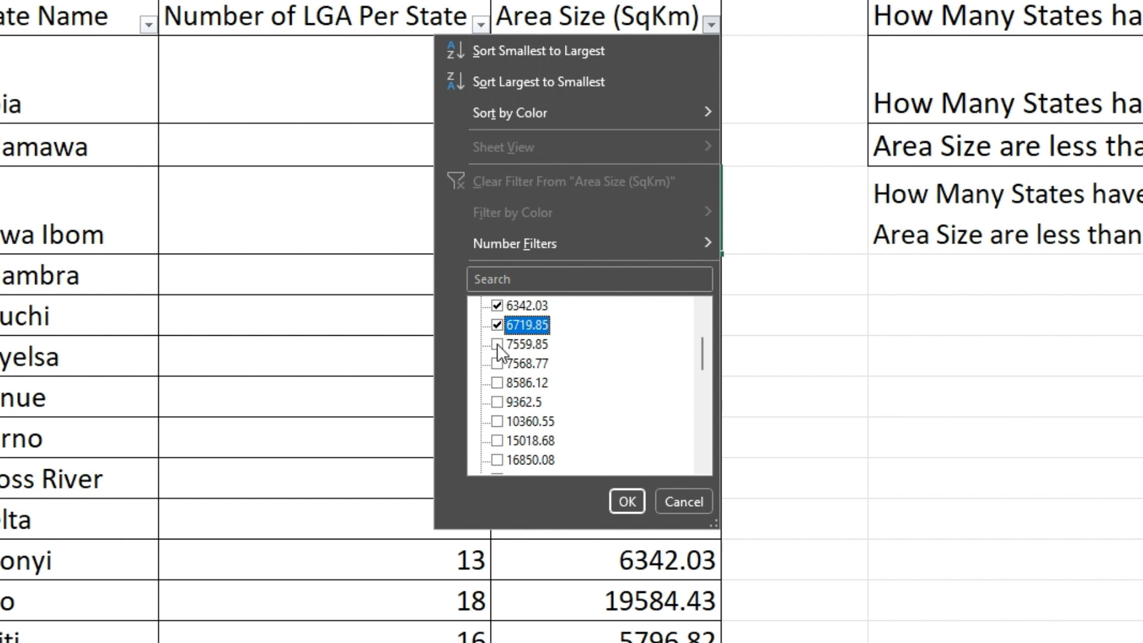
left_click(497, 363)
left_click(497, 383)
left_click(497, 401)
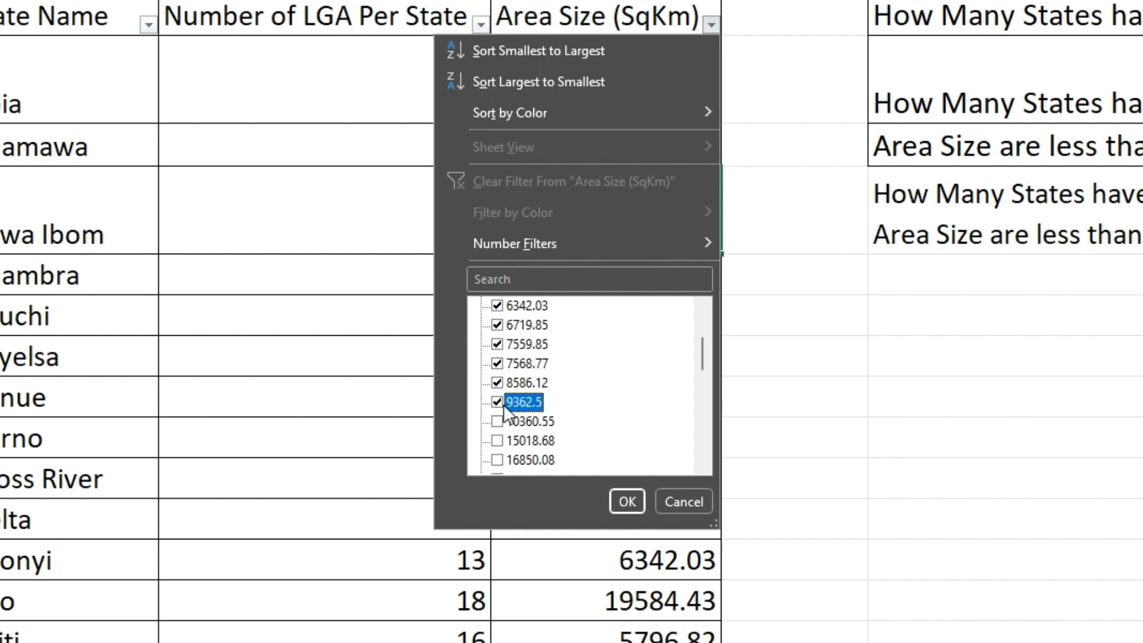
left_click(630, 496)
- Select all the filtered area sizes to check their count against the result in L4, and clear the Area Size (SqKm) filter
left_click_drag(666, 126, 664, 546)
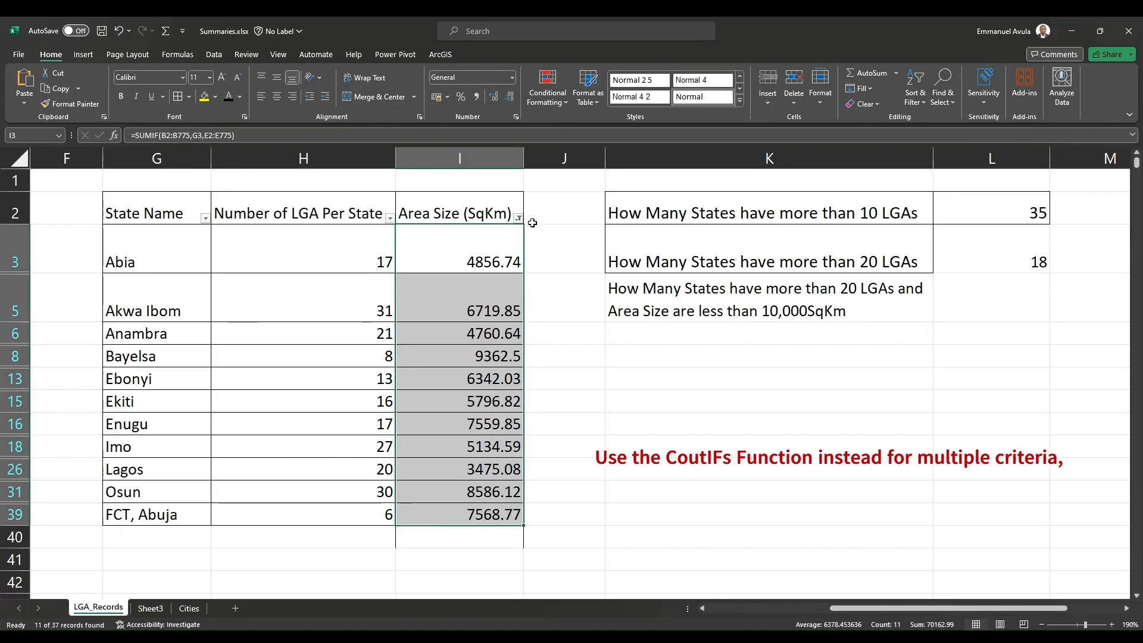
left_click(519, 218)
left_click(433, 305)
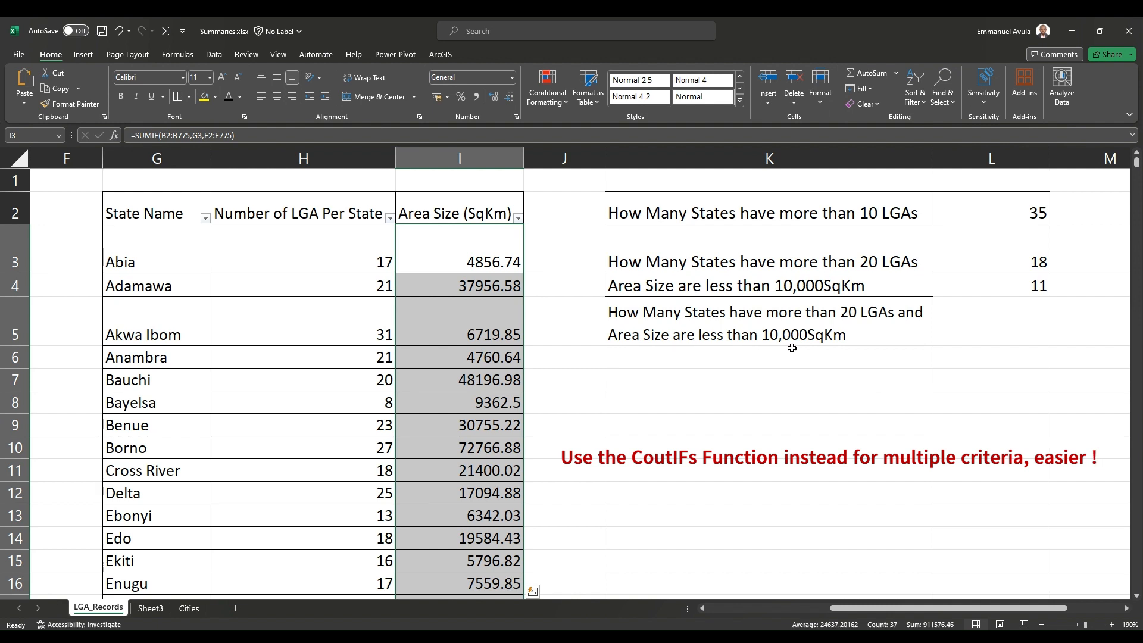
- Start a COUNTIFS formula in L5 with the LGA count range H3:H39 and the criterion ">20"
left_click(1005, 303)
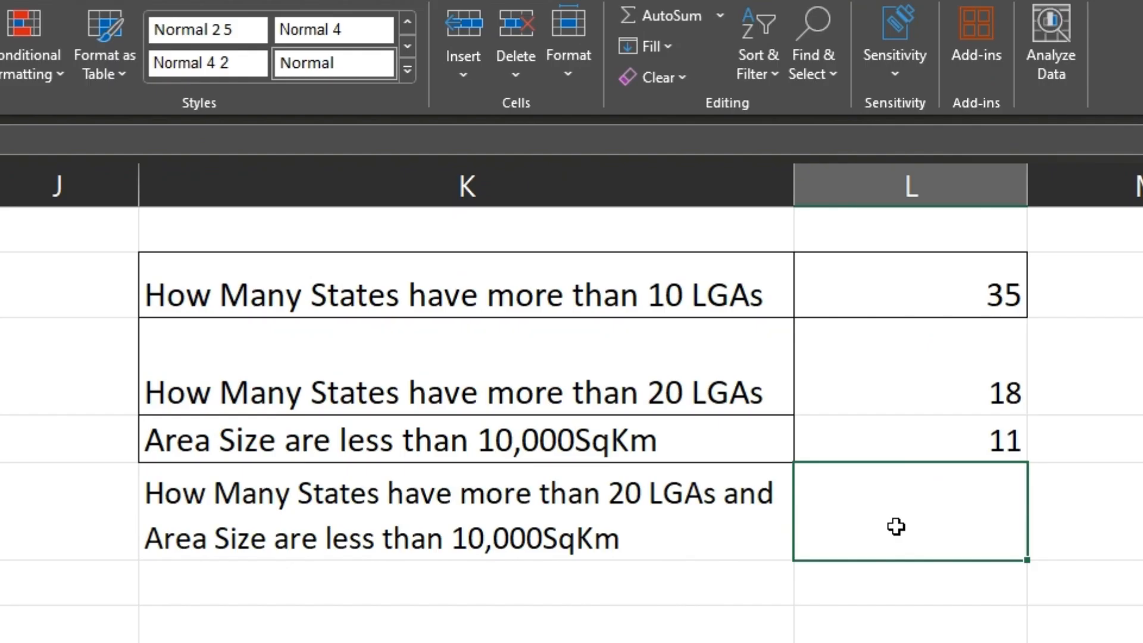
type("=coun")
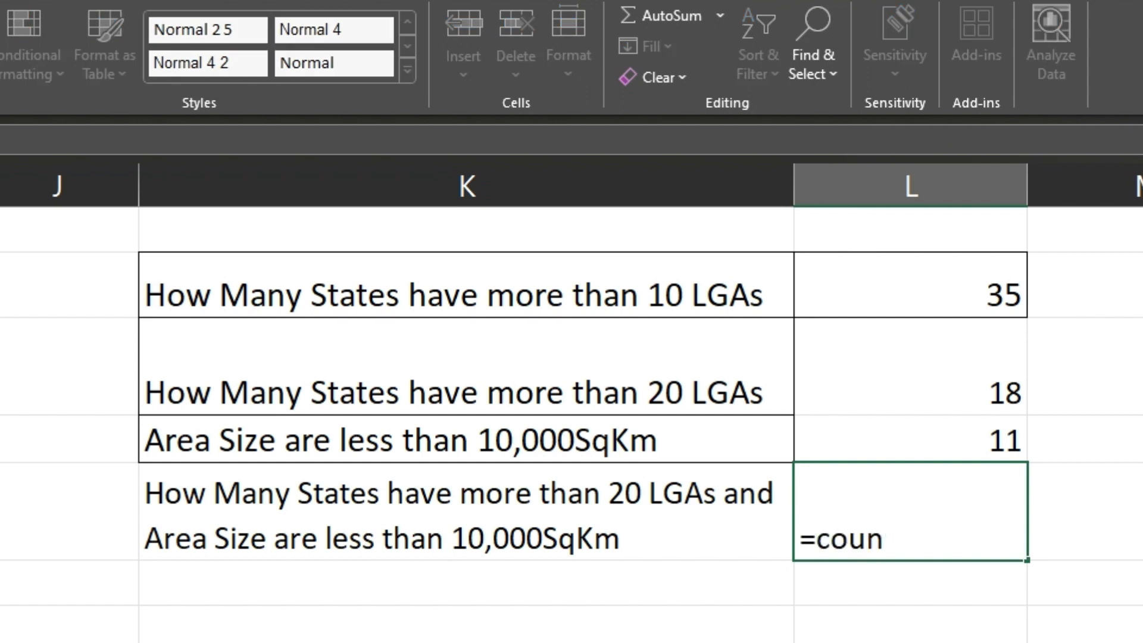
key("Tab")
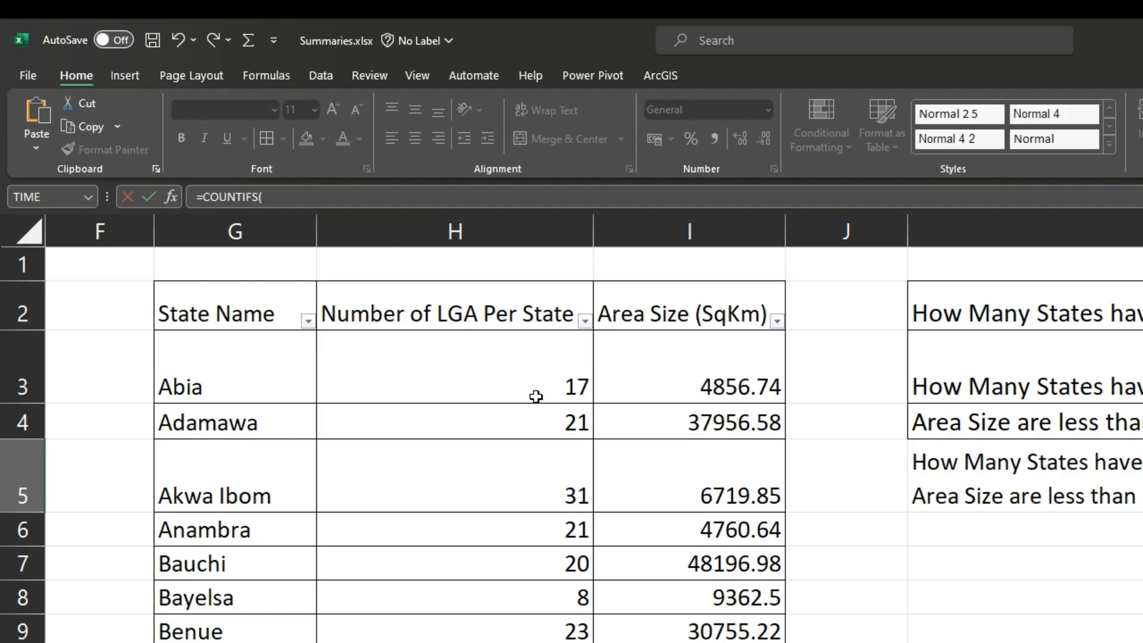
left_click(526, 364)
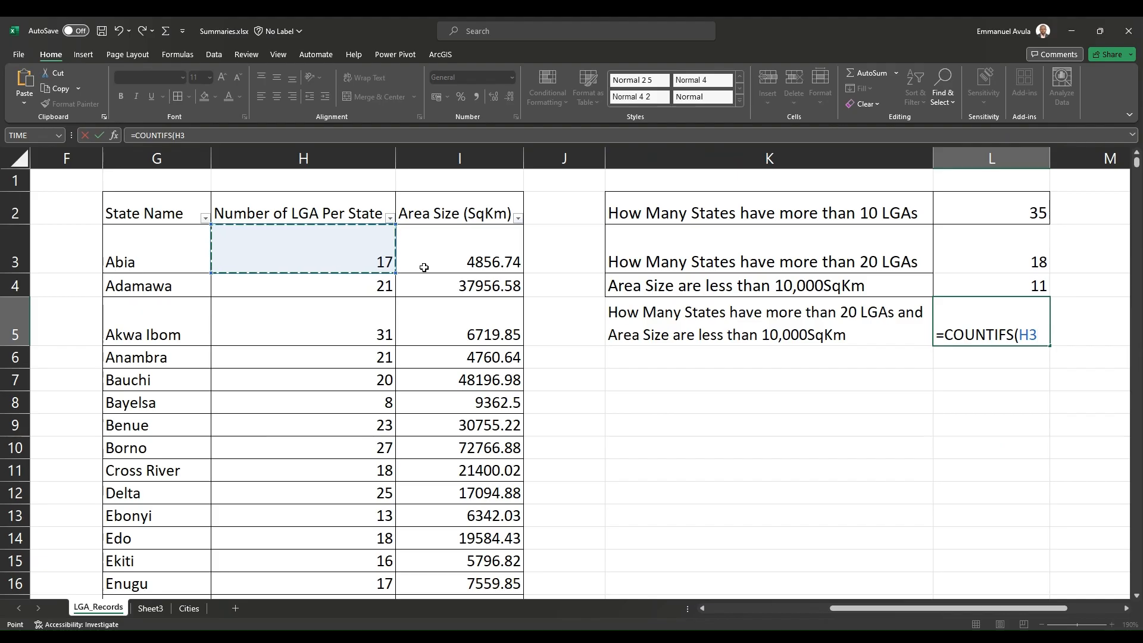
key("ctrl+shift+Down")
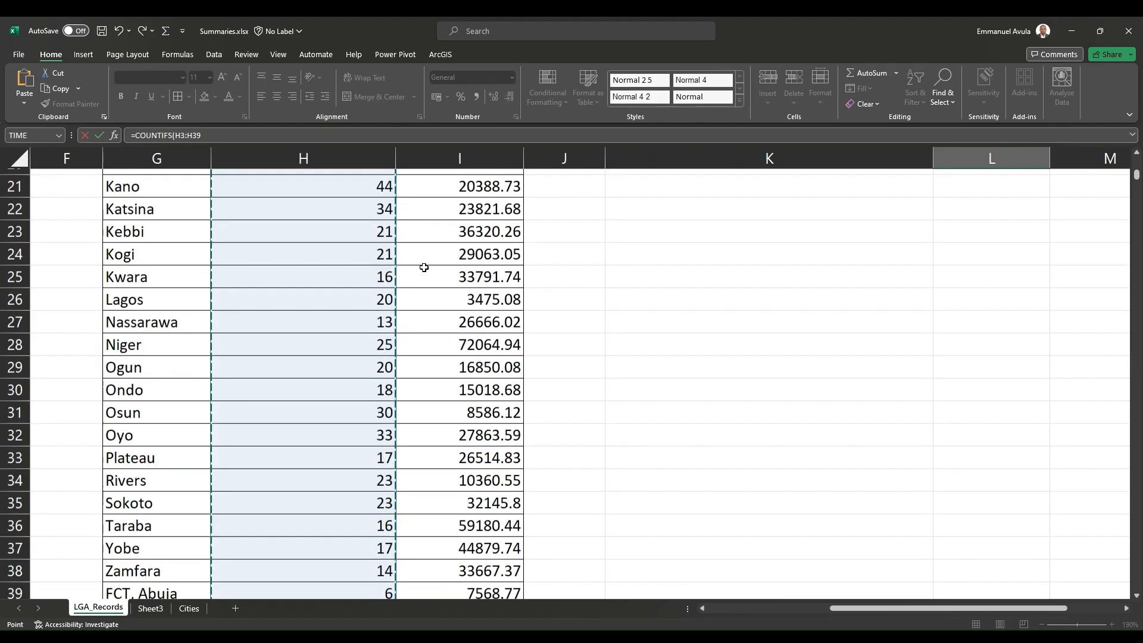
type(",")
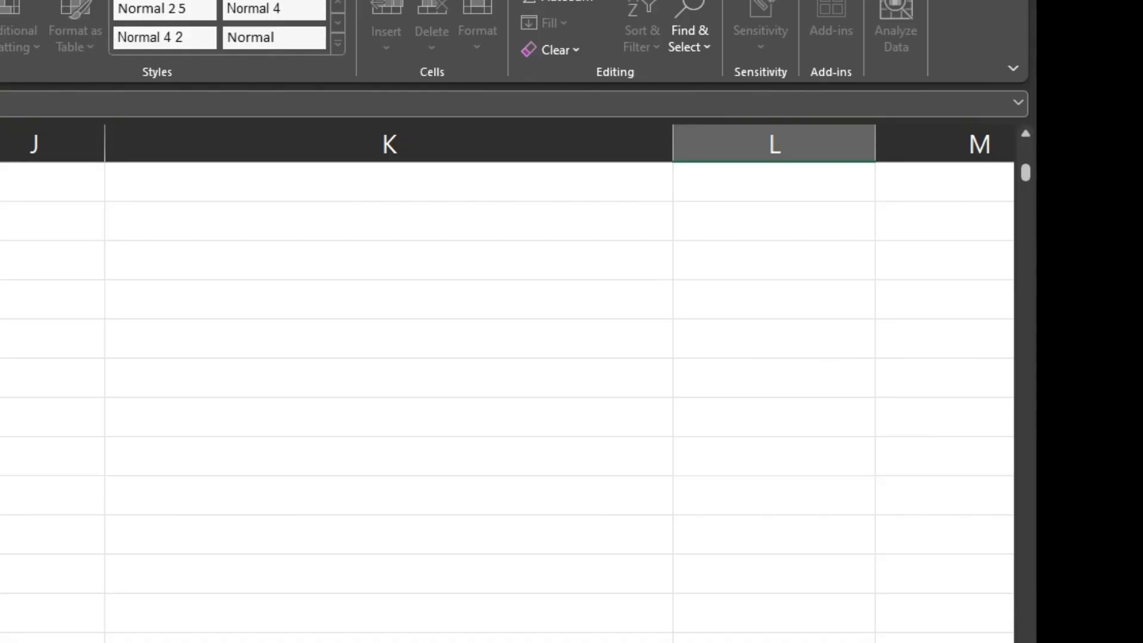
scroll(941, 293, "up", 6)
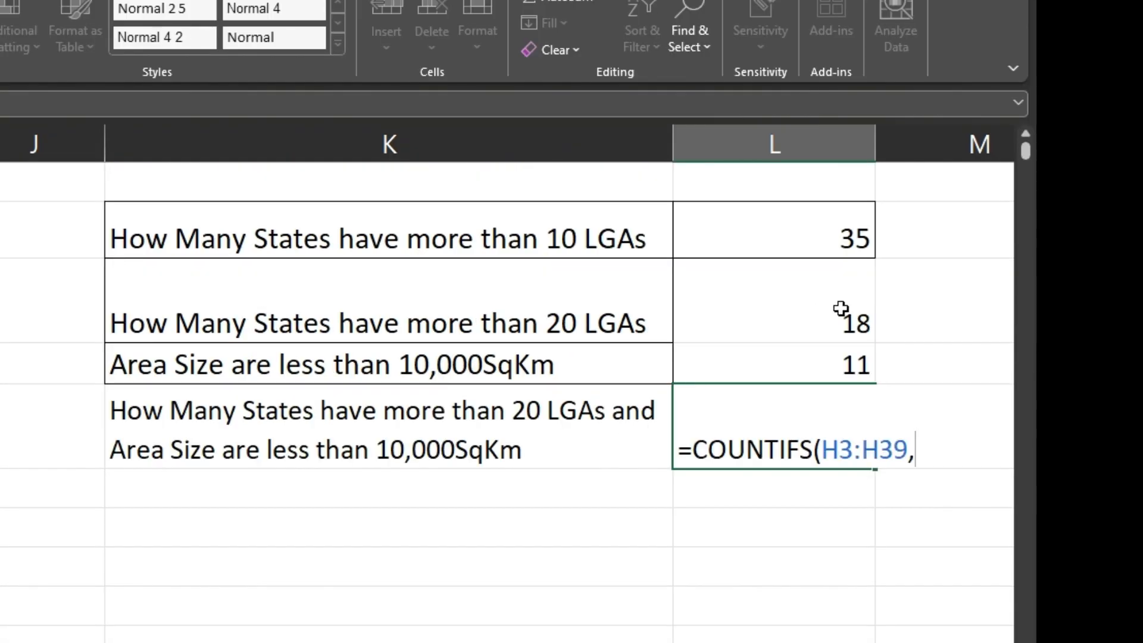
type("\"\"")
type(">20\",")
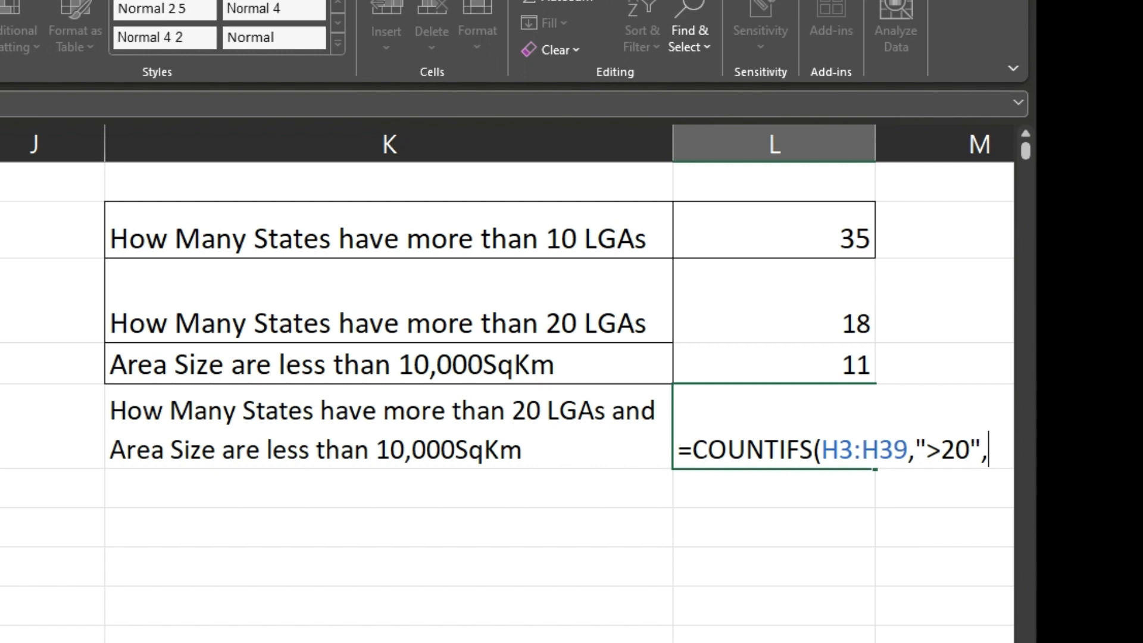
- Complete the COUNTIFS formula in L5 with the area size range I3:I39 and the criterion "<10000"
left_click(98, 306)
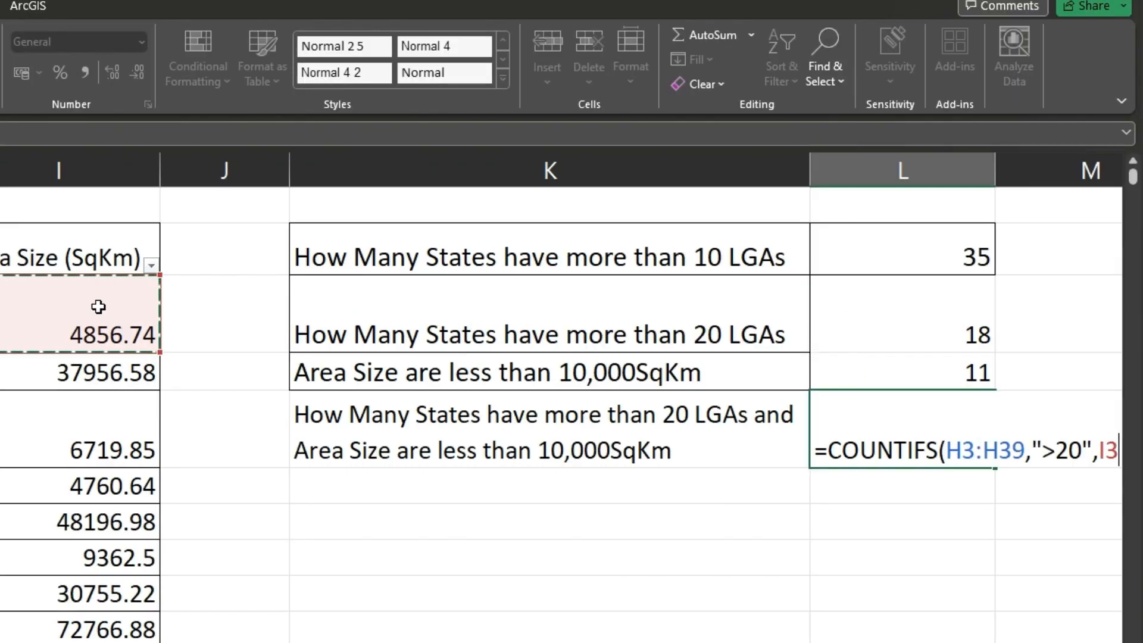
key("ctrl+shift+Down")
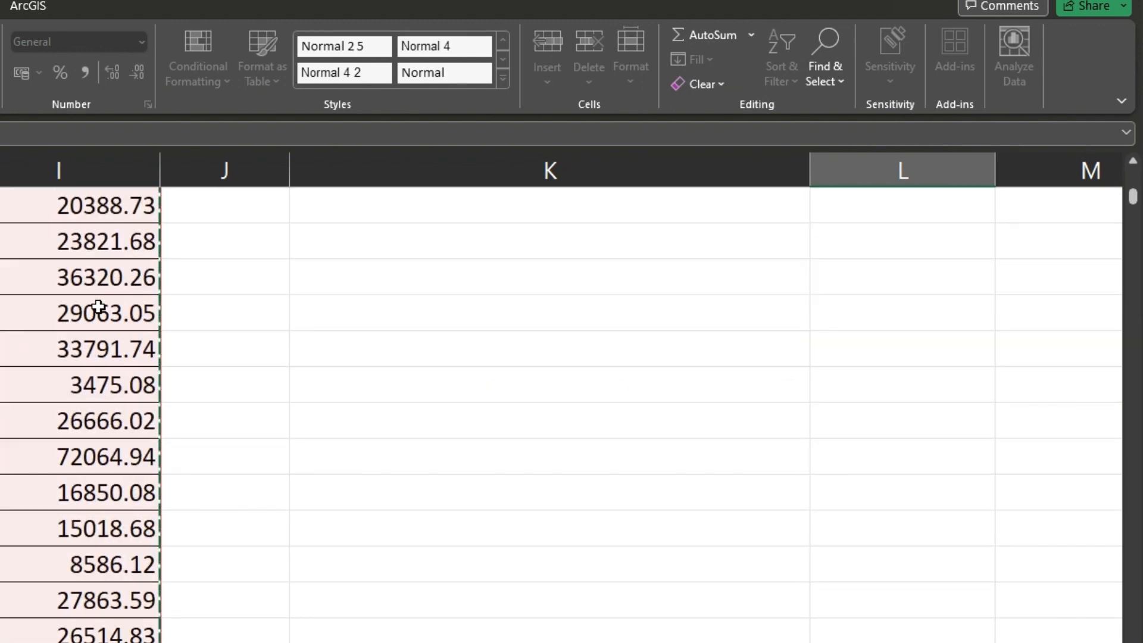
type(",\">20\",I3:I39,")
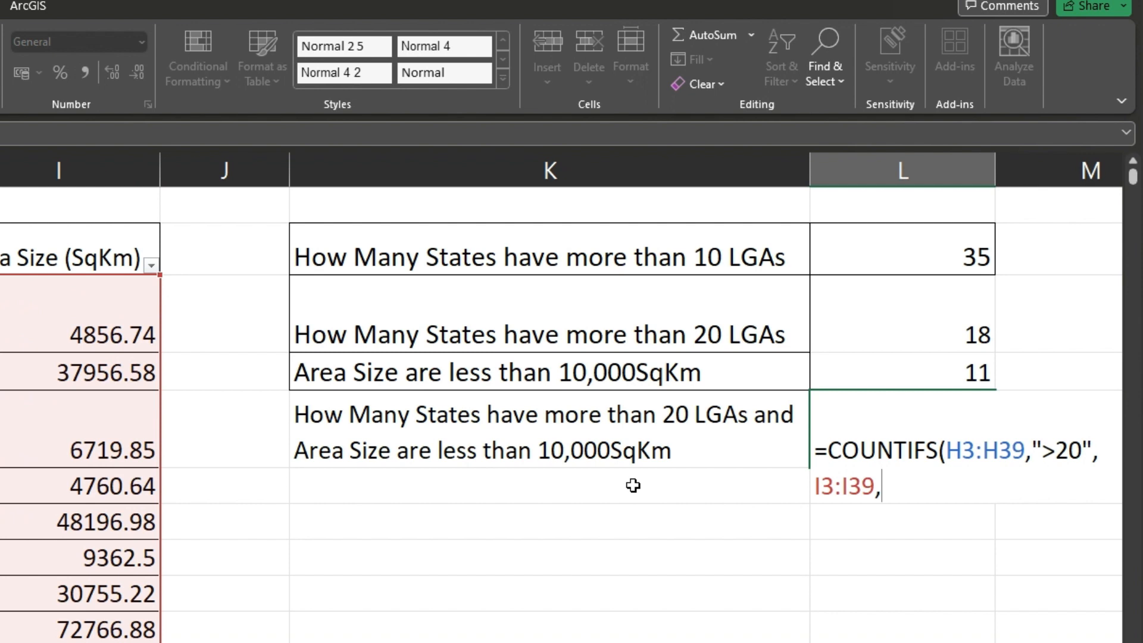
type("\"")
type("<10000")
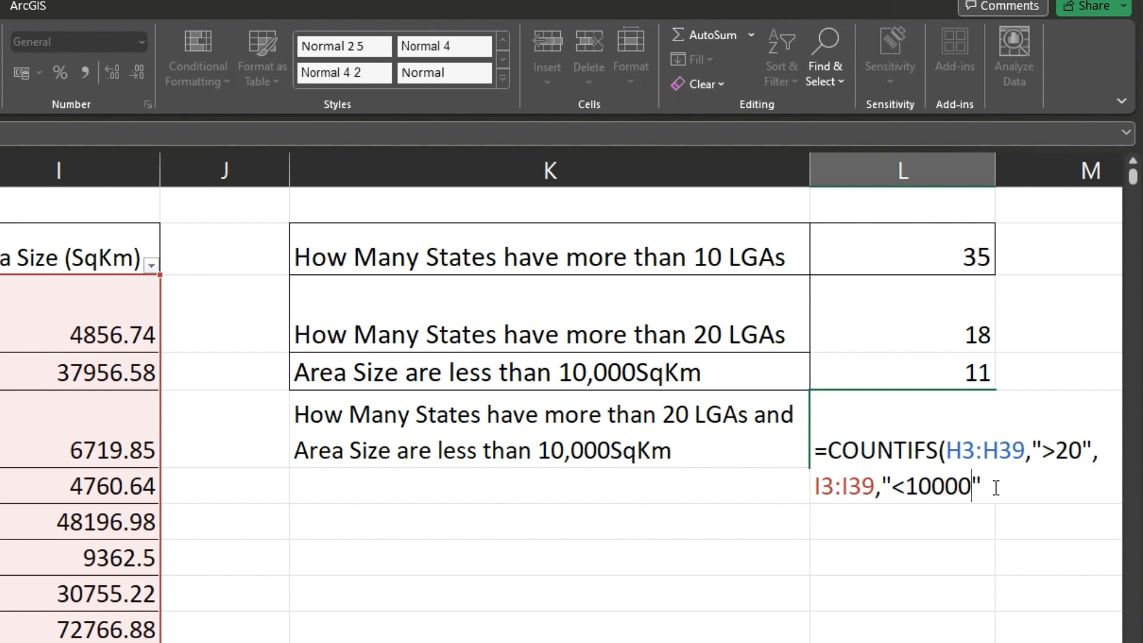
type(")")
key("Return")
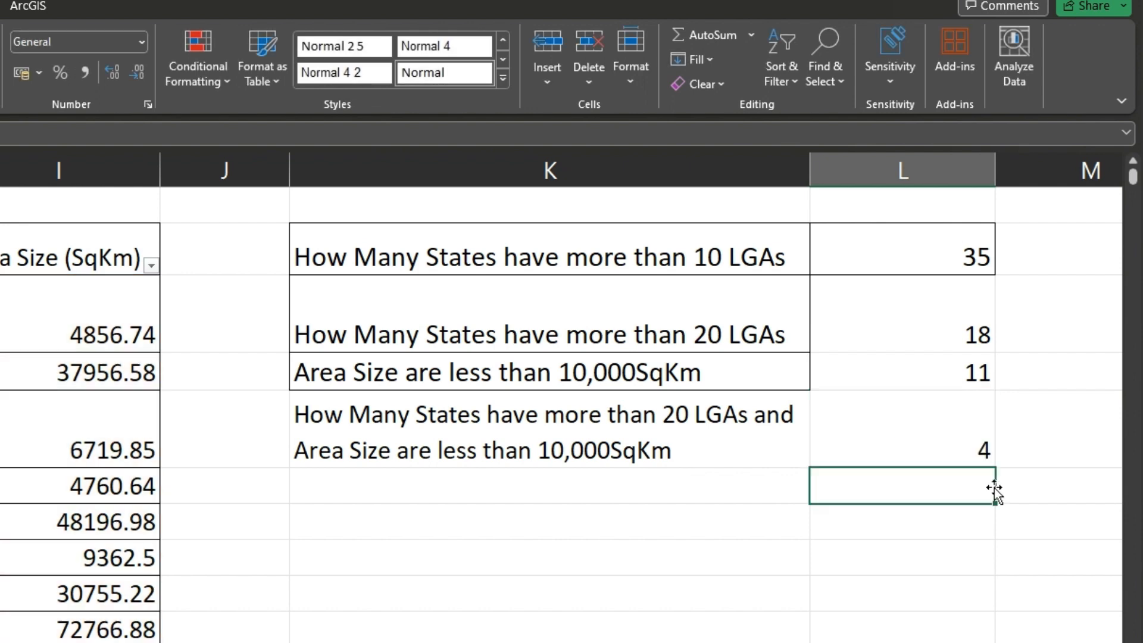
- Filter the Number of LGA Per State column to exclude every value from 6 through 18
left_click(940, 426)
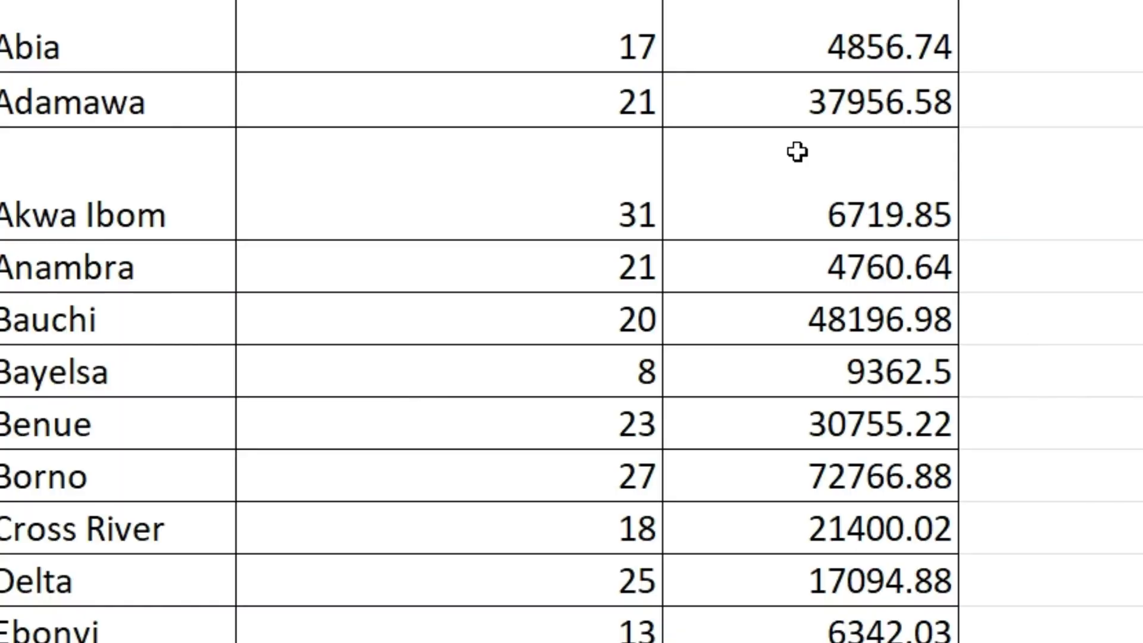
left_click(49, 407)
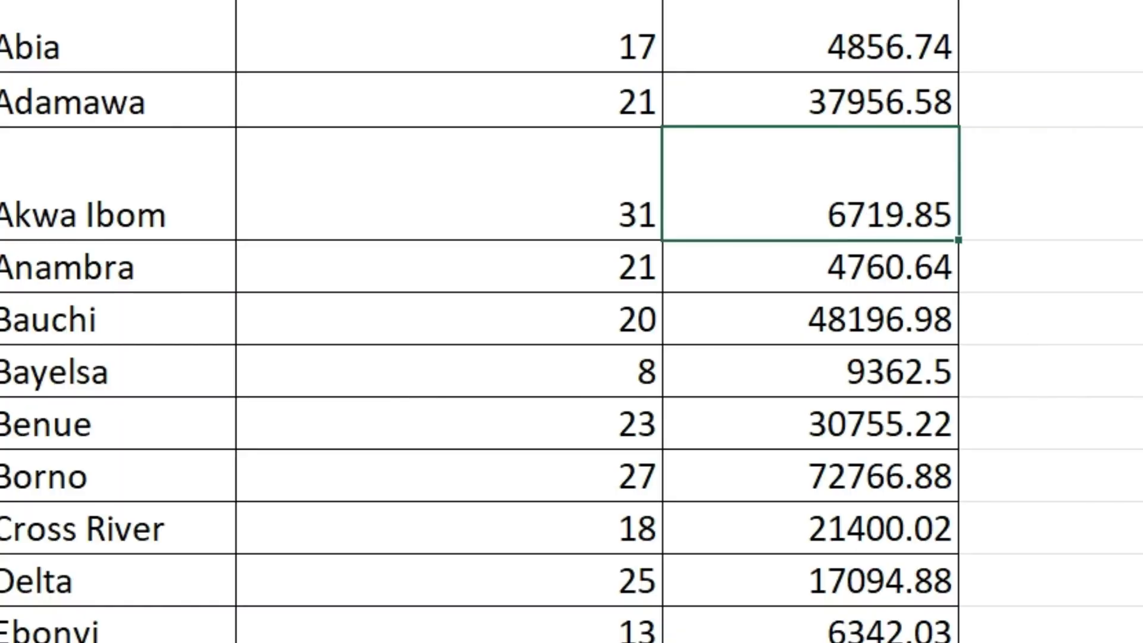
left_click(647, 1)
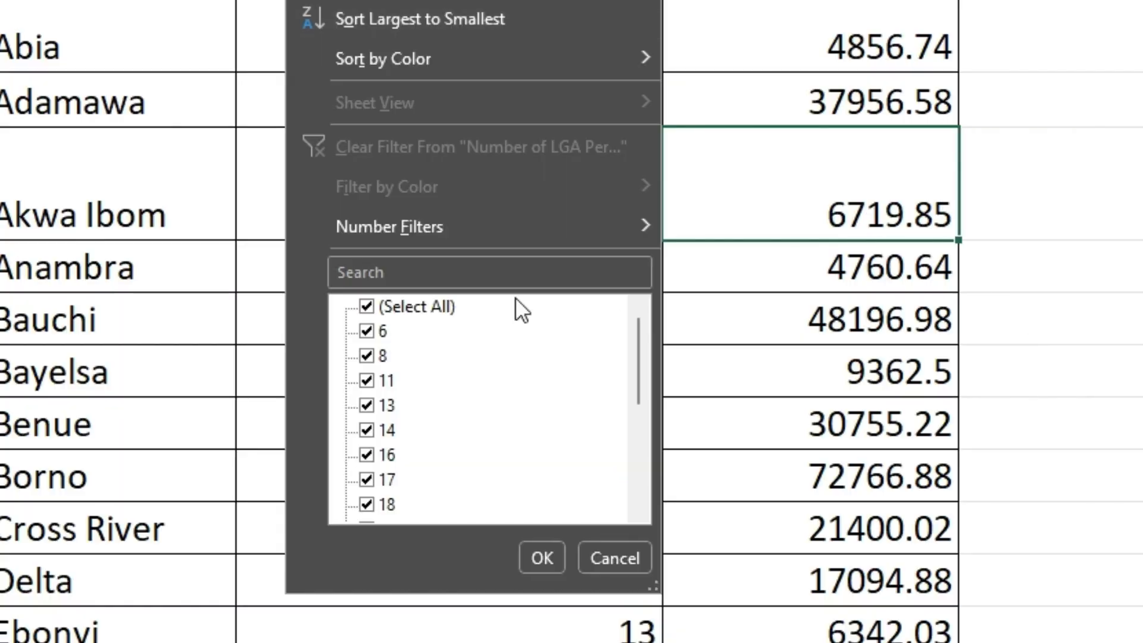
left_click(374, 331)
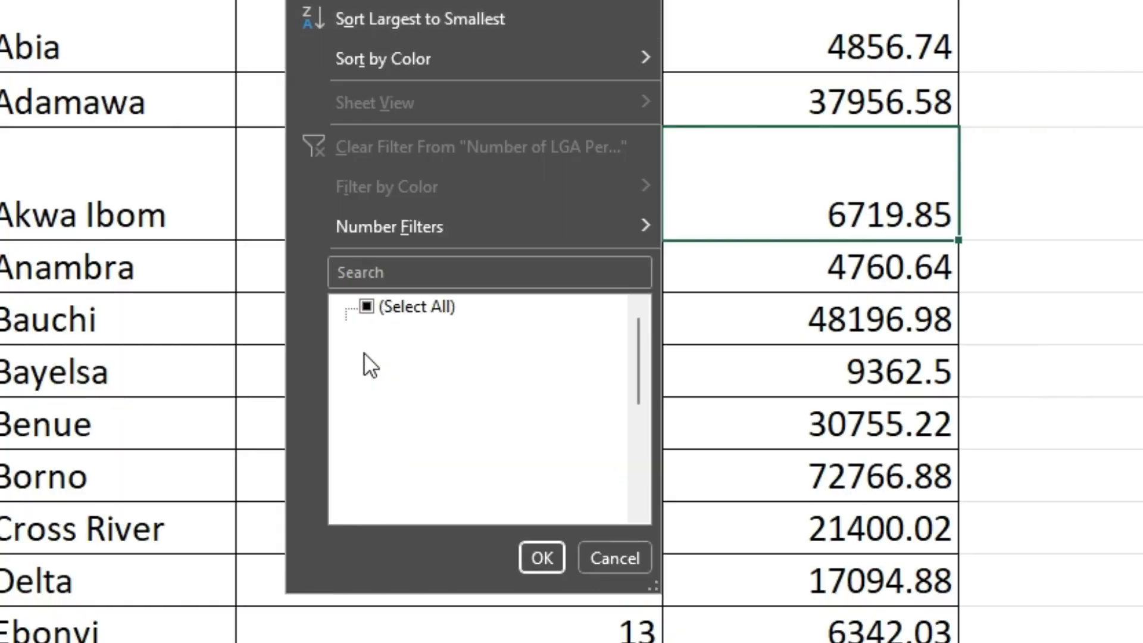
left_click(363, 354)
left_click(362, 381)
left_click(369, 405)
left_click(362, 430)
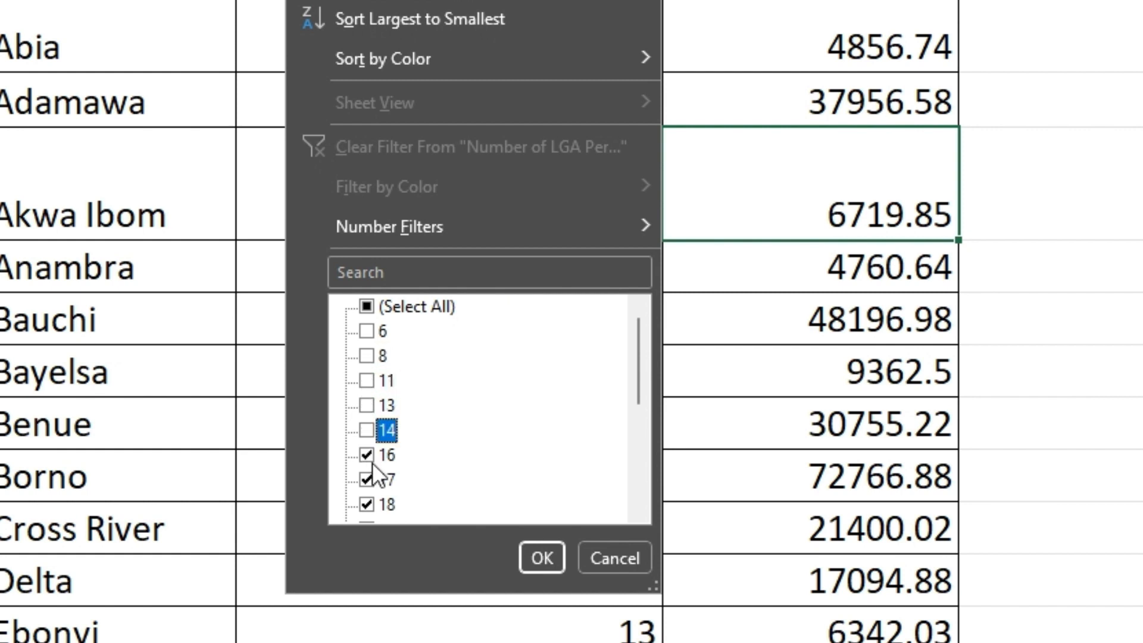
left_click(369, 457)
scroll(381, 485, "down", 1)
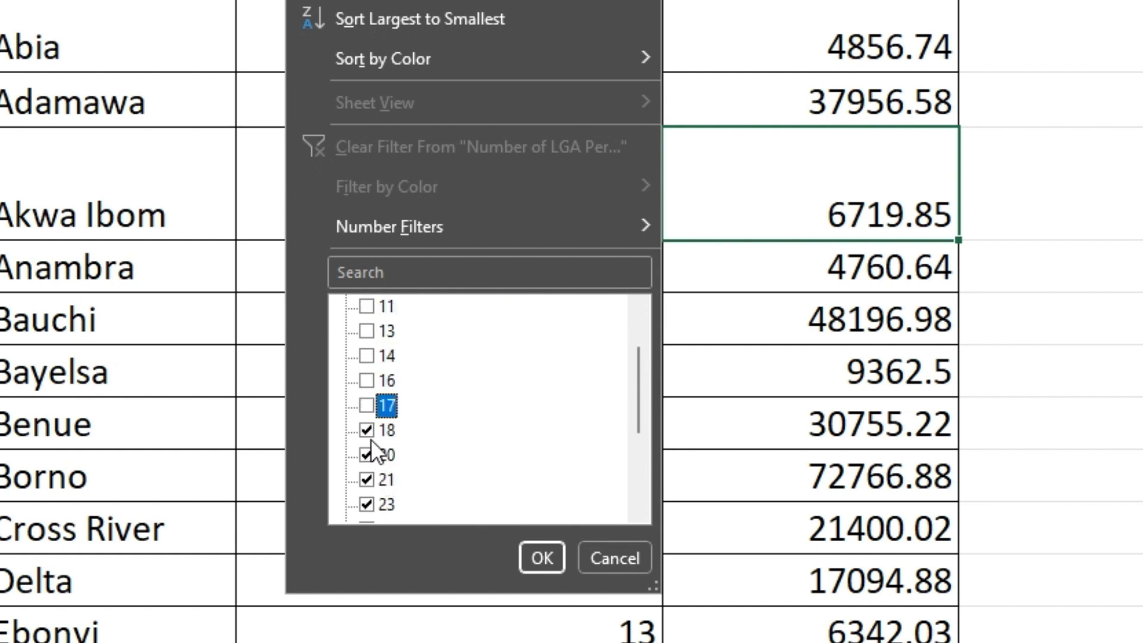
left_click(530, 558)
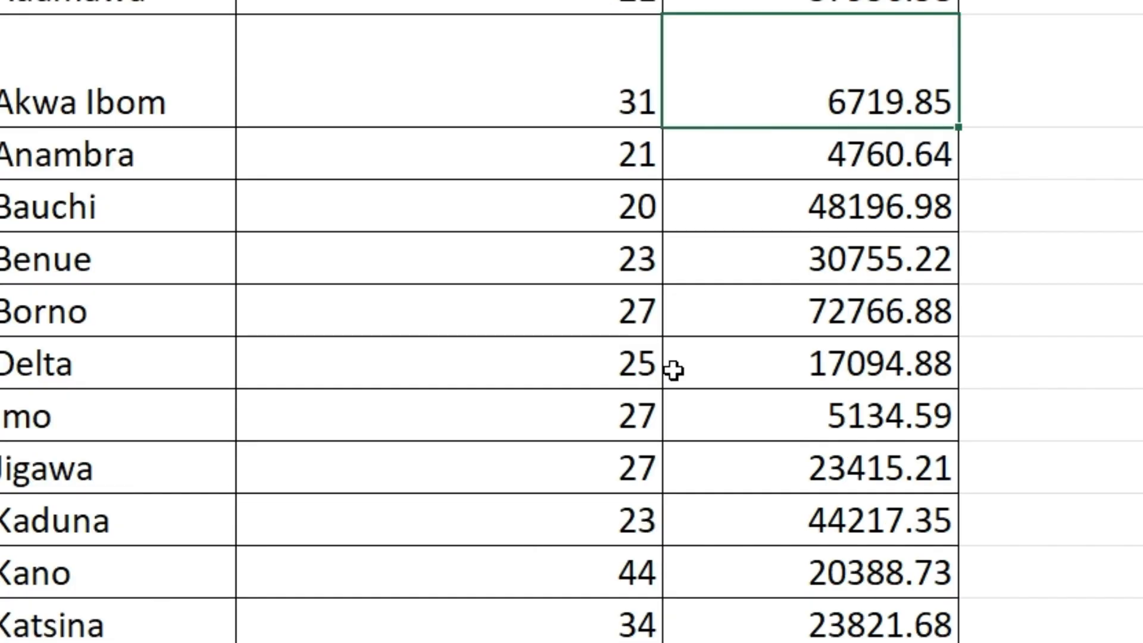
- Select the filtered LGA counts in column H down to row 35, and clear the Number of LGA Per State filter
left_click_drag(524, 92, 530, 562)
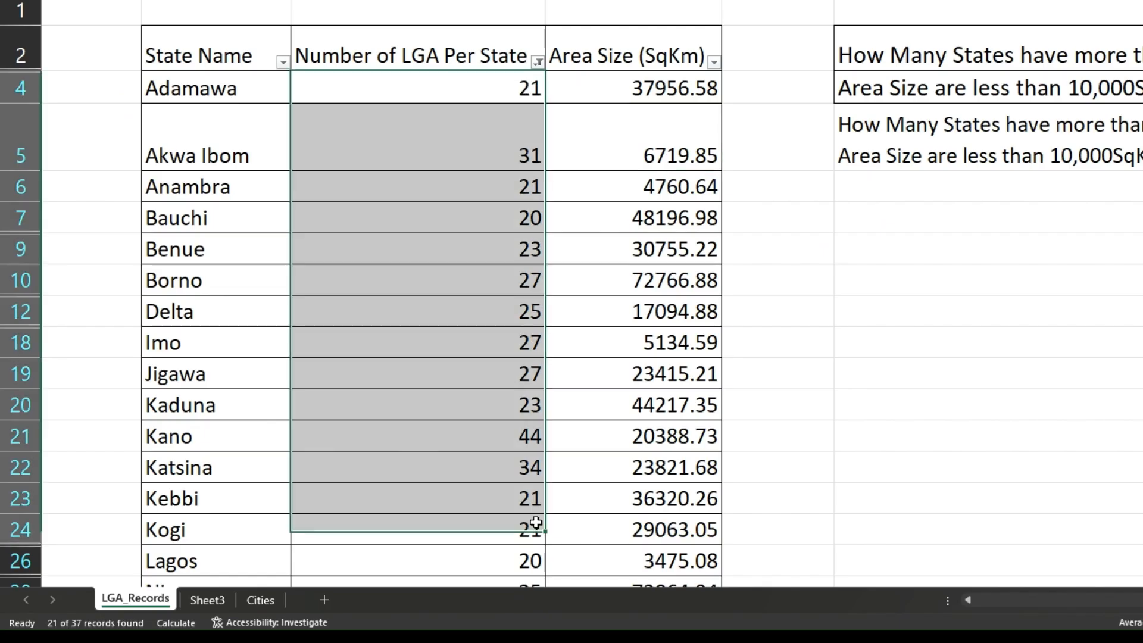
left_click_drag(536, 523, 517, 542)
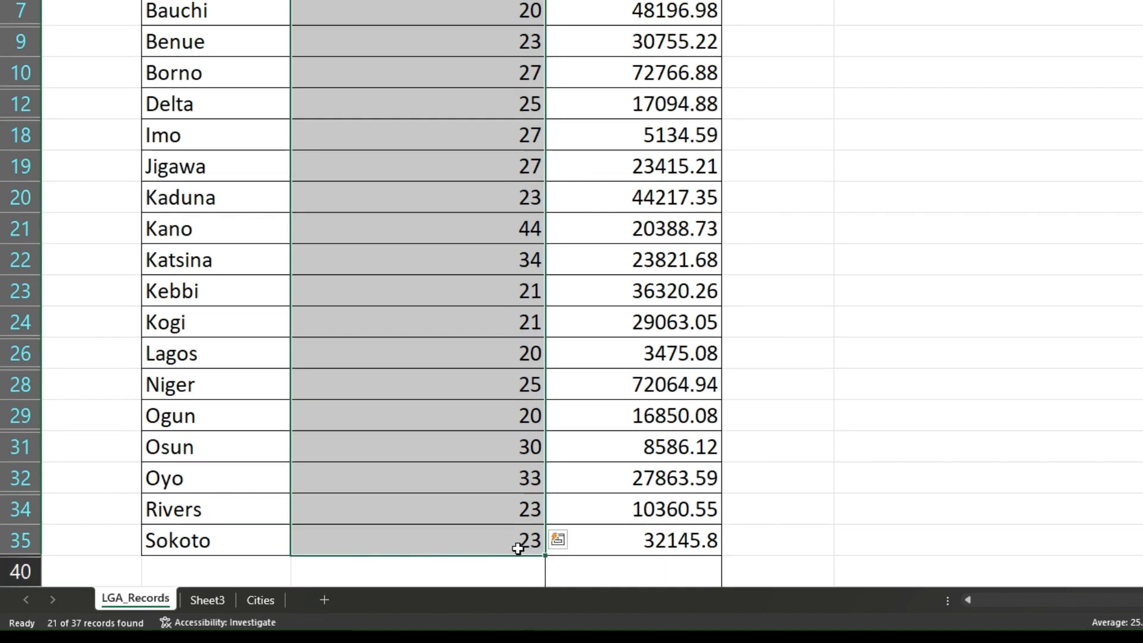
scroll(602, 489, "up", 3)
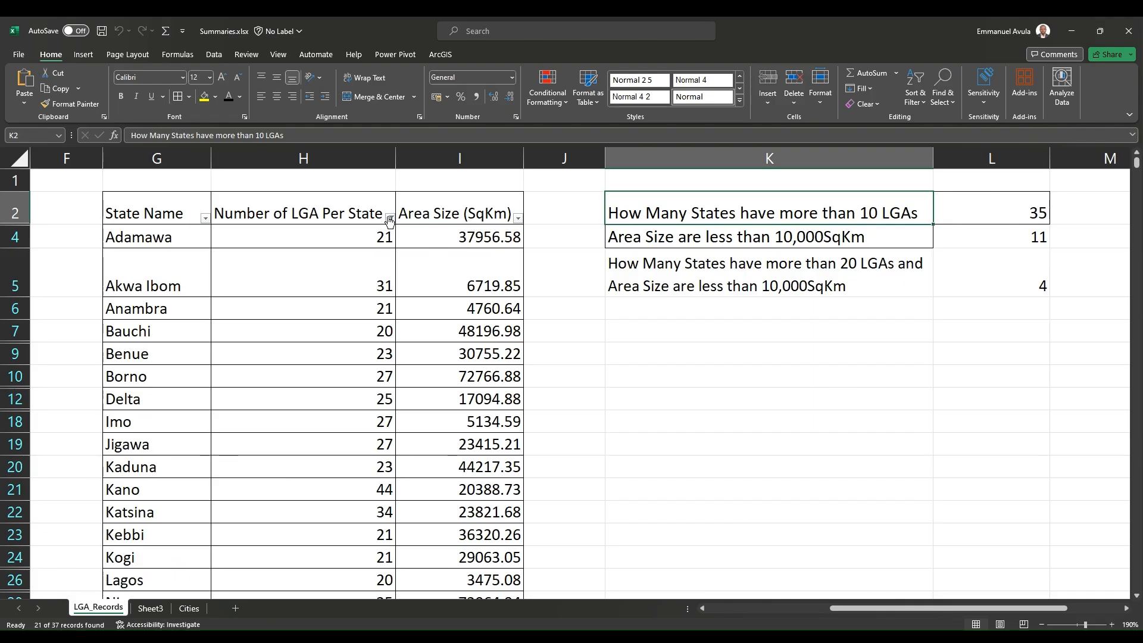
left_click(389, 219)
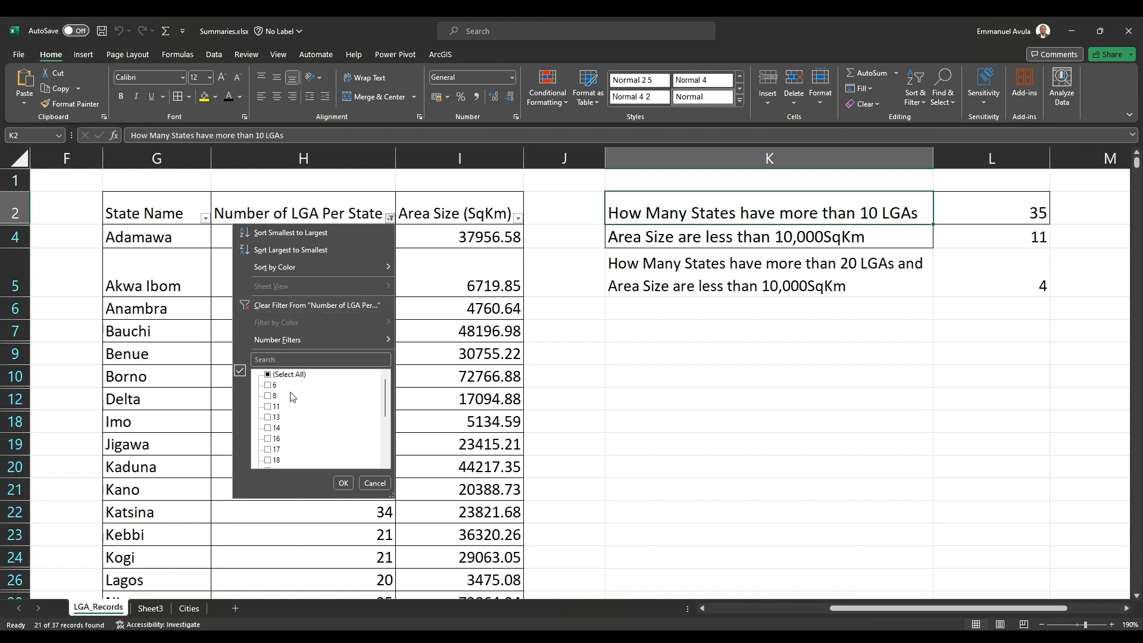
left_click(281, 305)
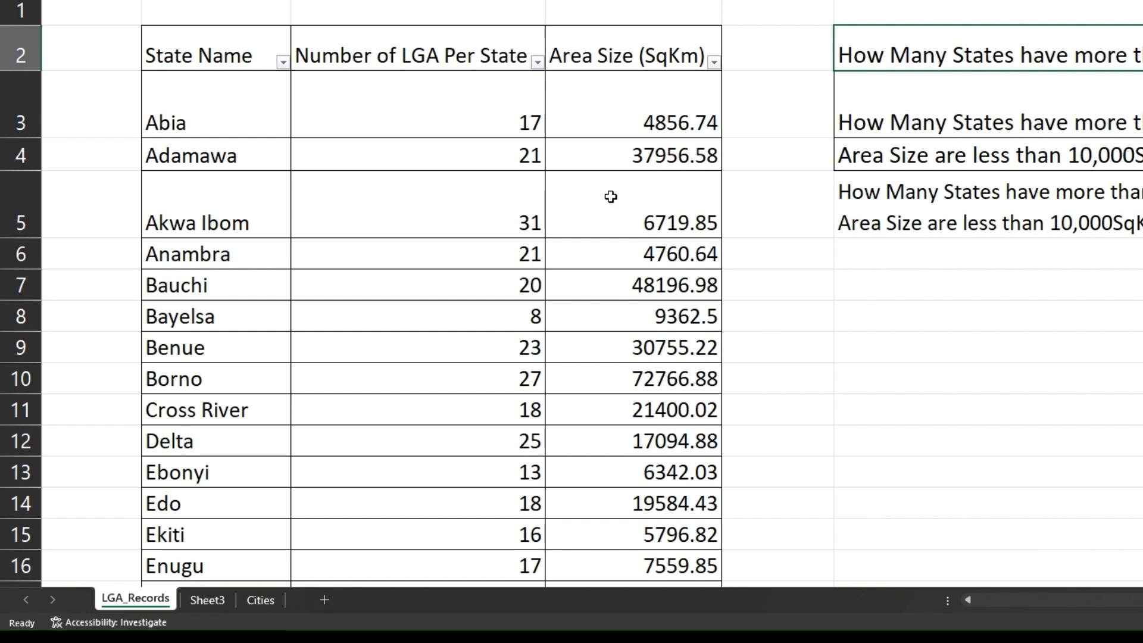
left_click(557, 153)
left_click(538, 61)
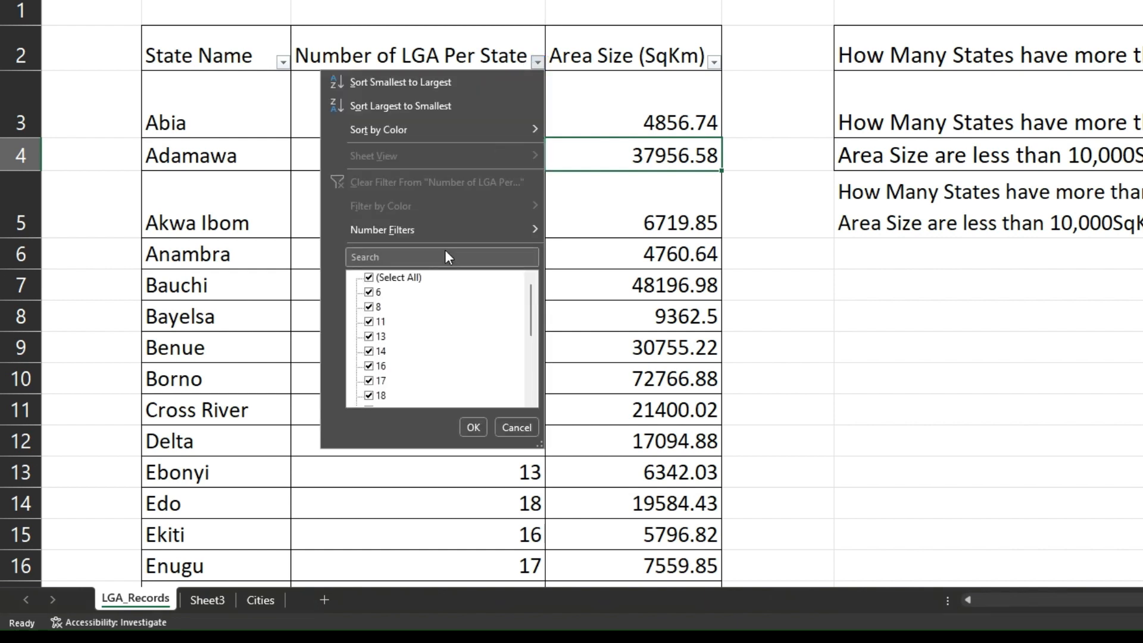
left_click(473, 427)
left_click(1131, 119)
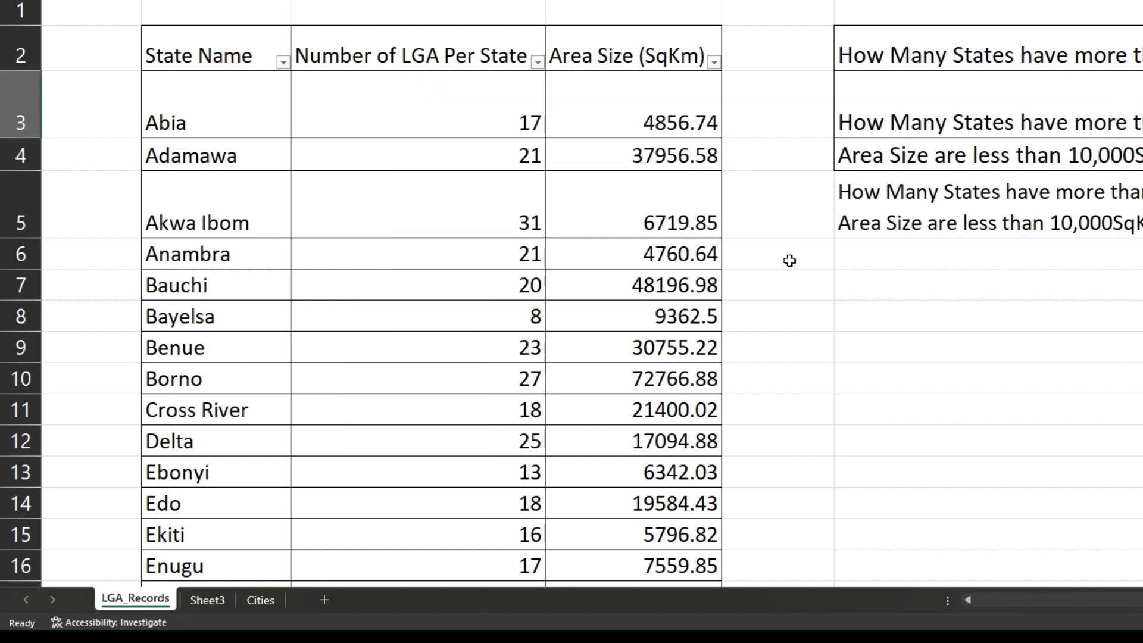
left_click(485, 210)
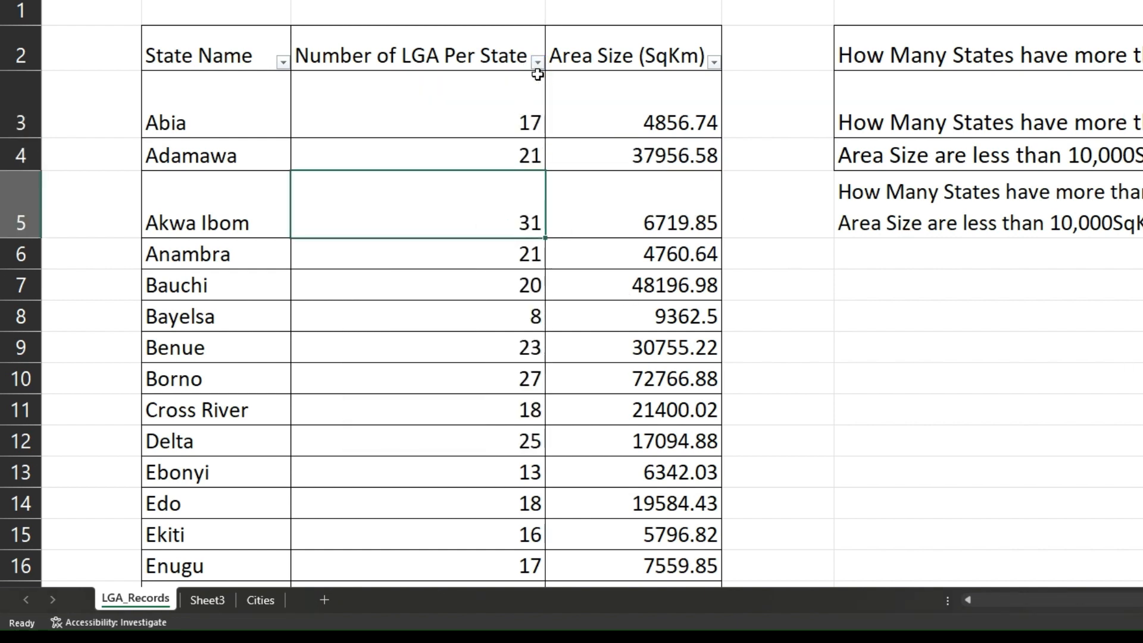
- Deselect every value in the Number of LGA Per State filter
left_click(537, 62)
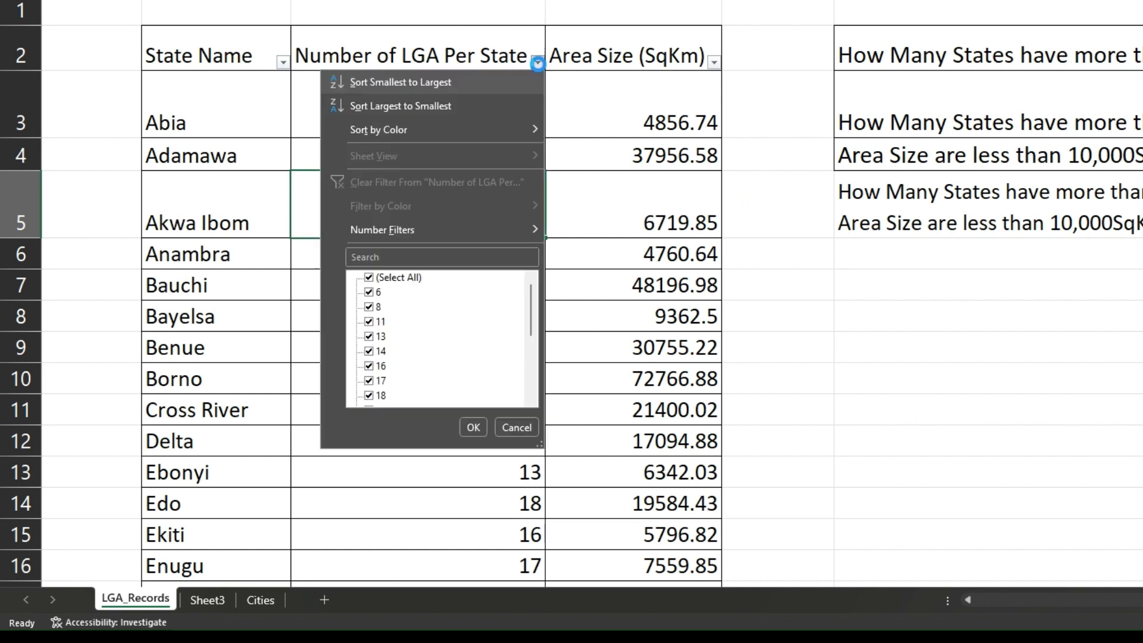
left_click(384, 279)
left_click(370, 292)
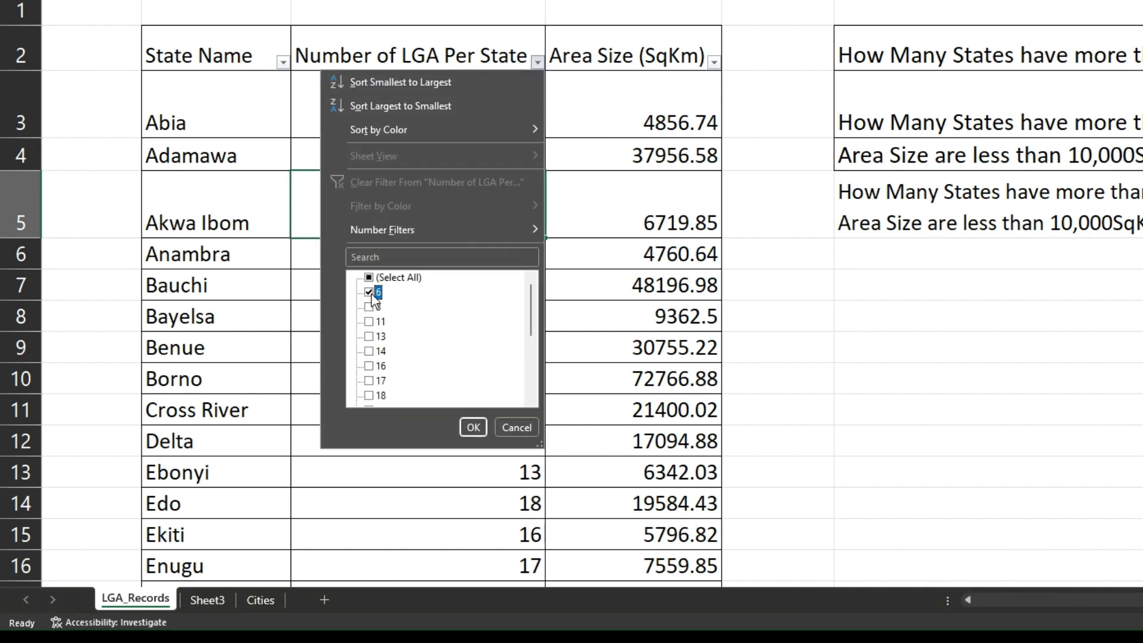
left_click(375, 292)
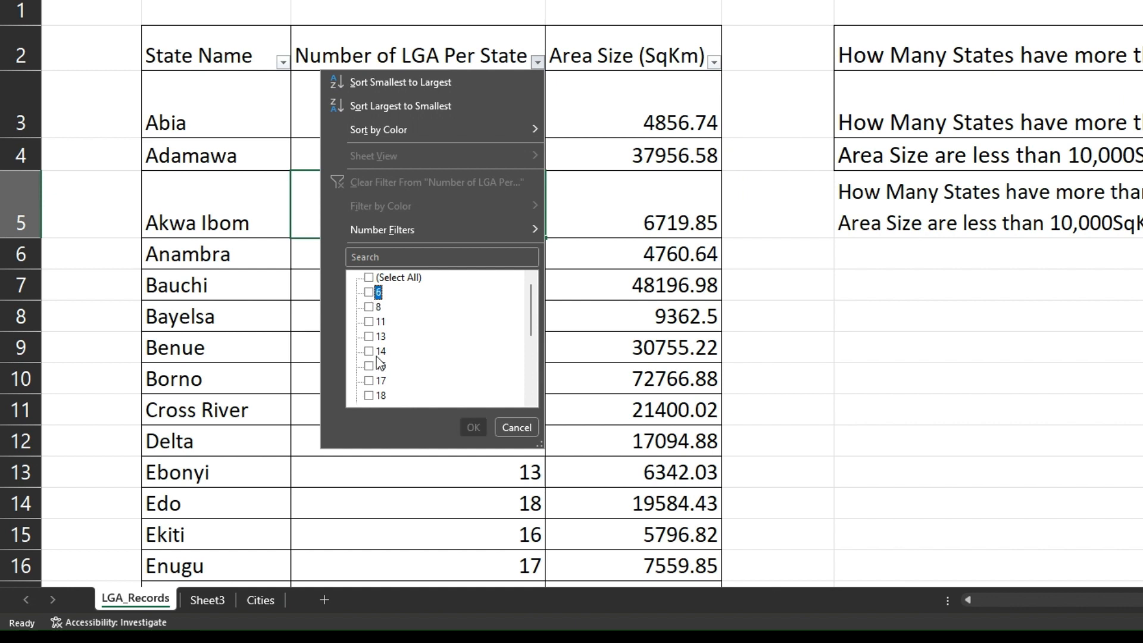
scroll(384, 355, "down", 3)
scroll(384, 356, "up", 3)
scroll(384, 354, "down", 5)
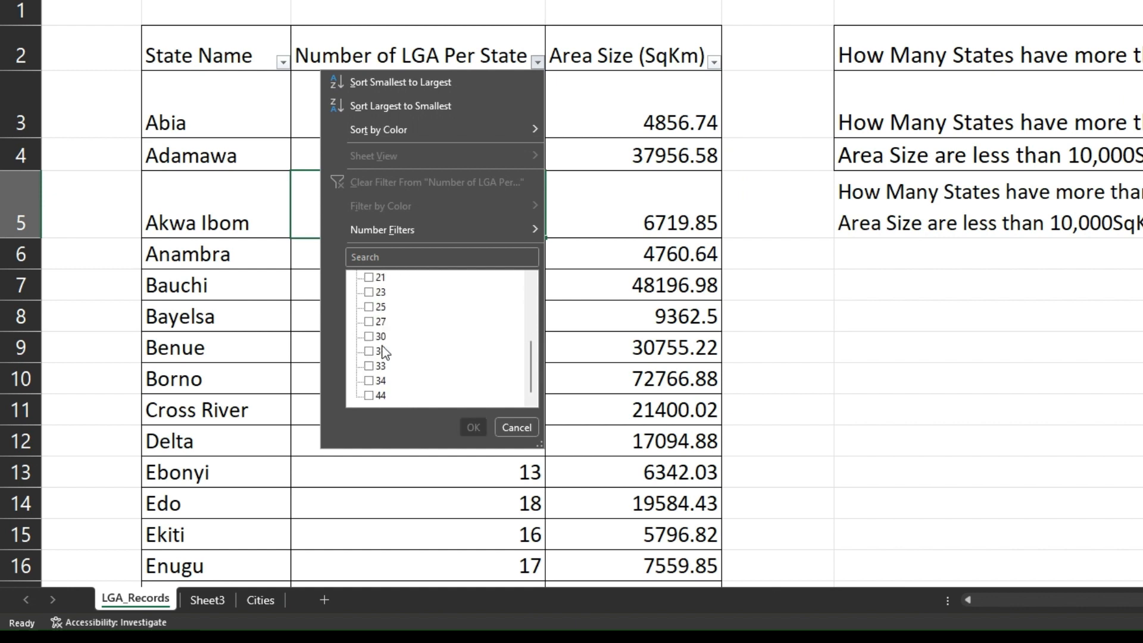
- Filter the Number of LGA Per State column to show only the values 21, 23, 25, 27, 30, 31, 33, 34 and 44
left_click(369, 395)
left_click(368, 381)
left_click(368, 366)
left_click(368, 351)
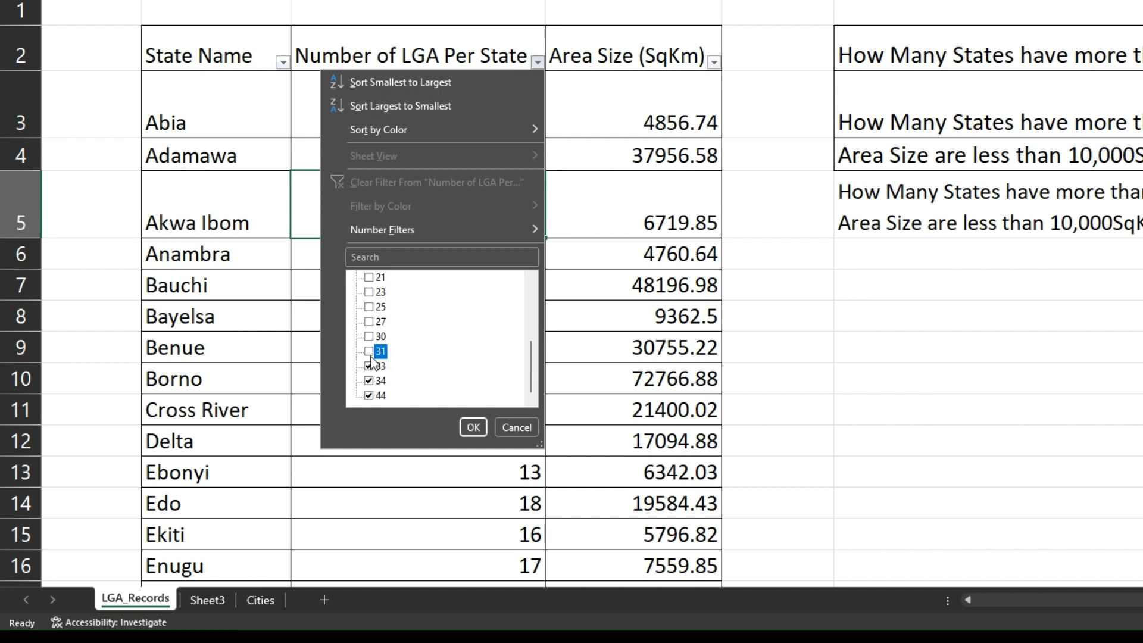
left_click(368, 337)
left_click(368, 322)
left_click(369, 306)
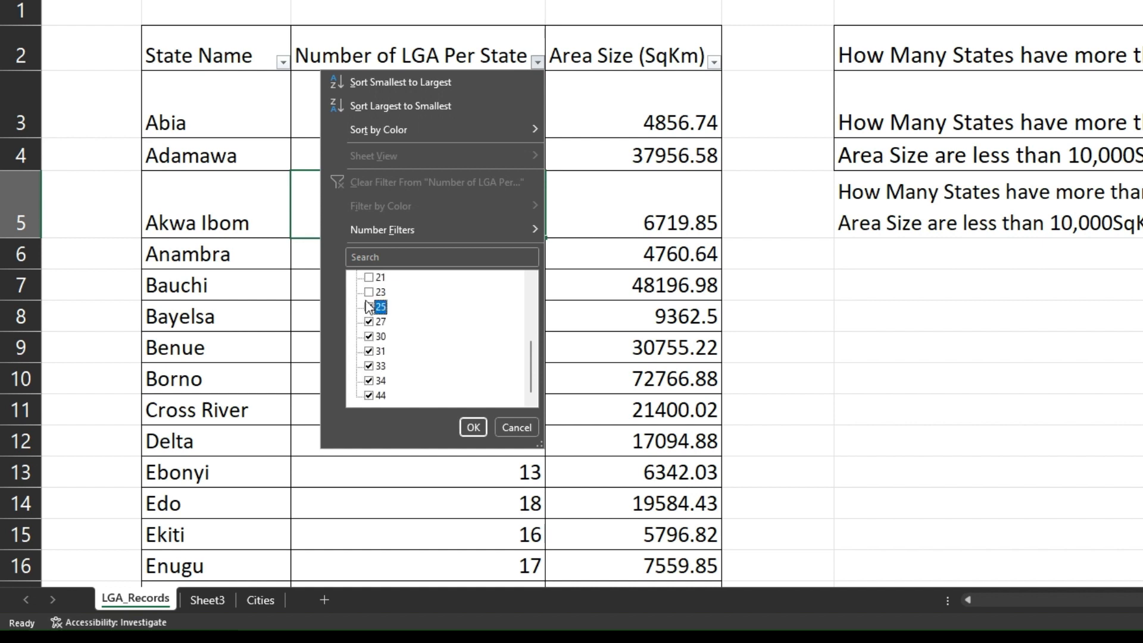
left_click(368, 292)
scroll(369, 321, "up", 2)
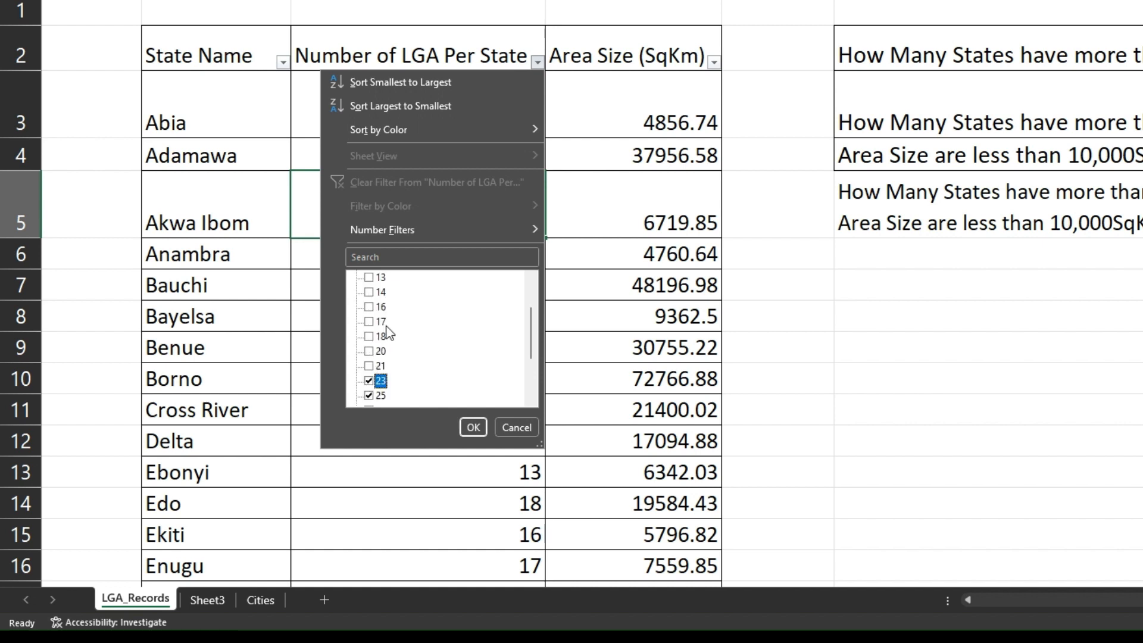
left_click(368, 365)
left_click(474, 426)
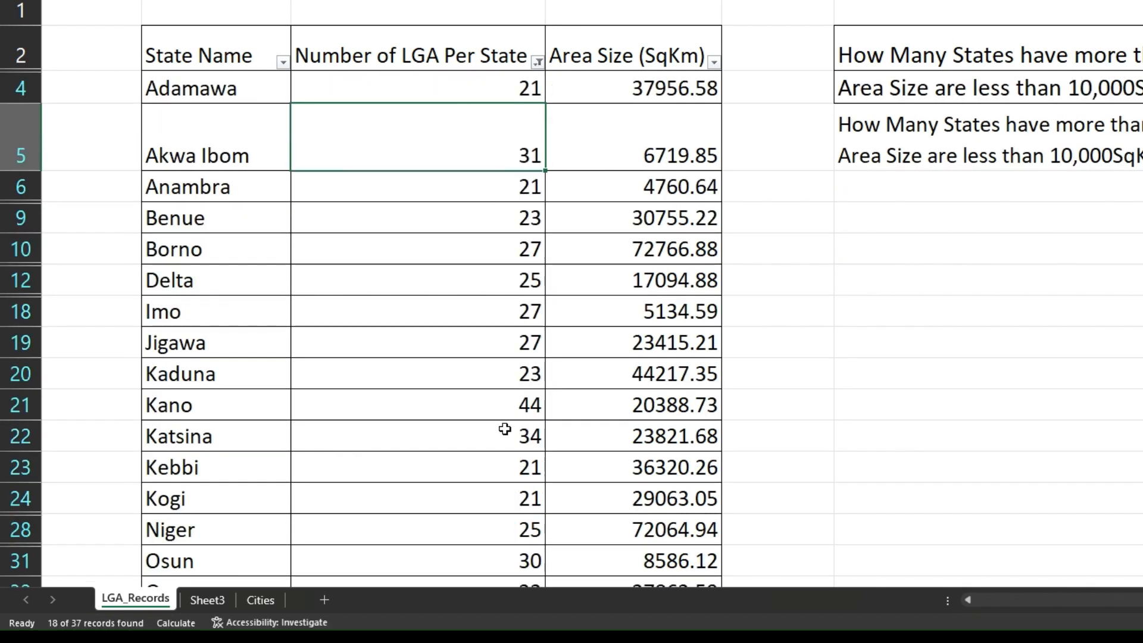
- Select the filtered LGA counts from H4 down to row 35 to check how many states remain
left_click_drag(492, 76, 533, 475)
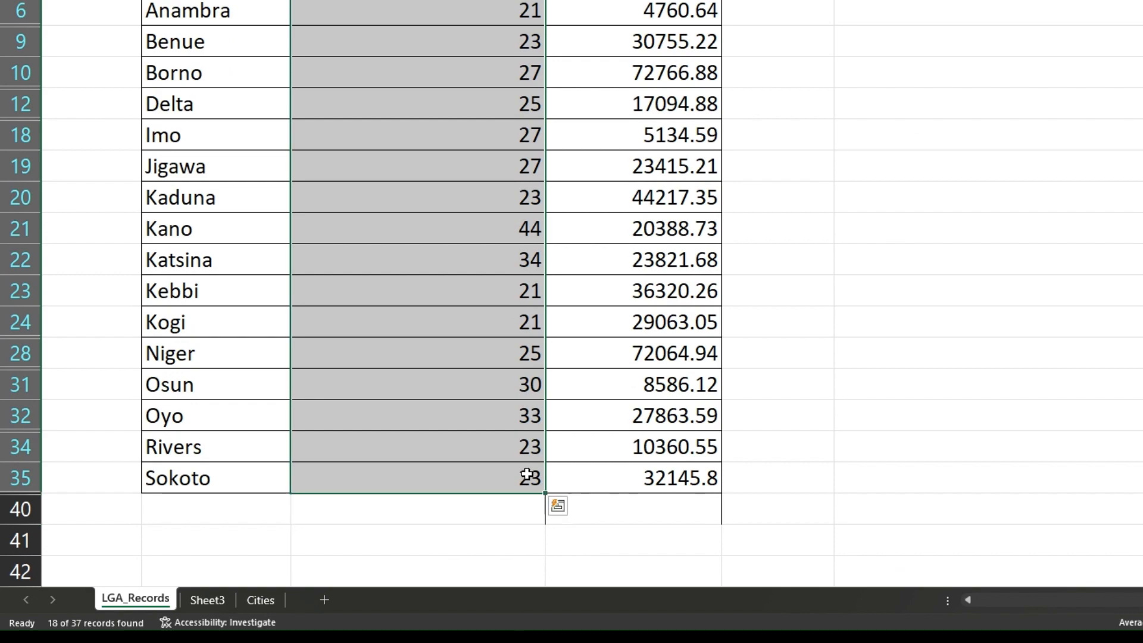
scroll(1030, 456, "up", 2)
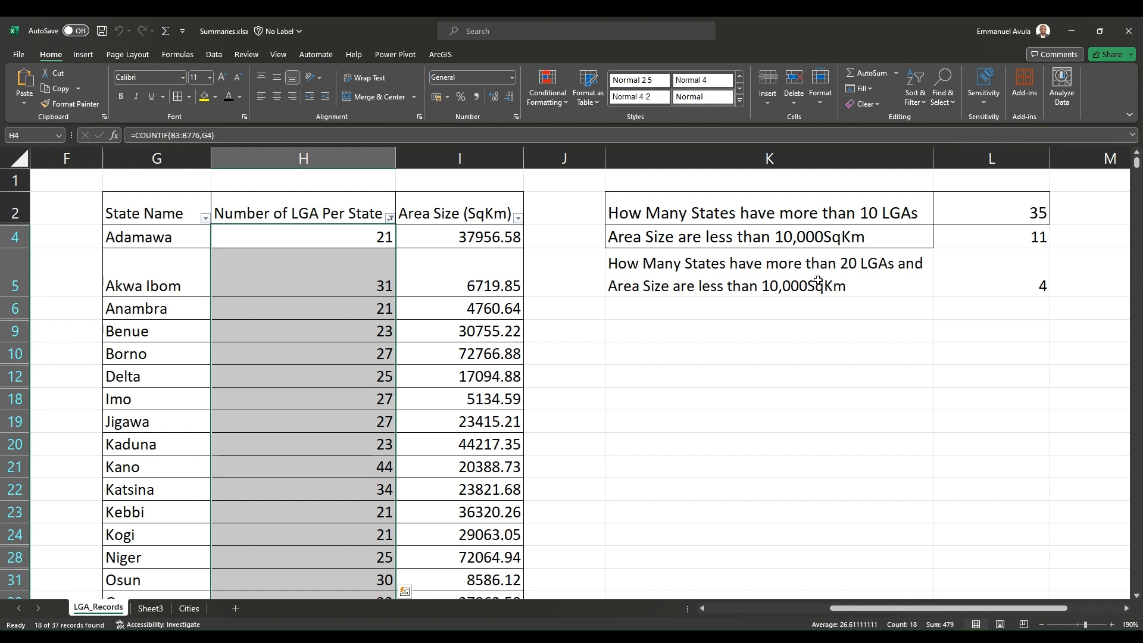
left_click(659, 298)
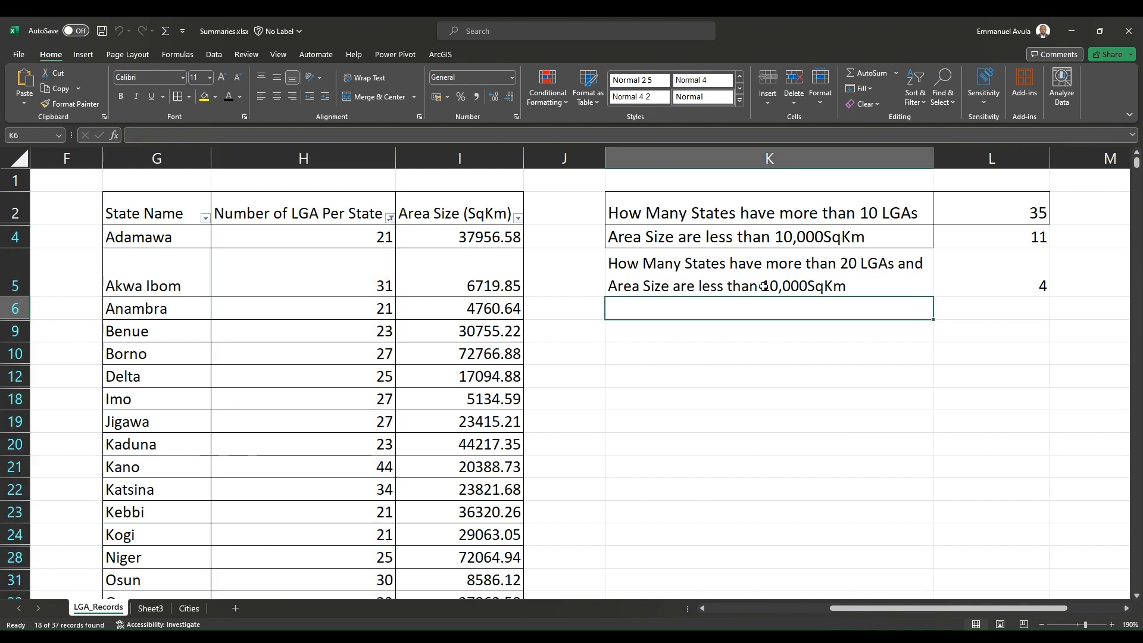
- Filter the Area Size (SqKm) column to show only 4760.64, 5134.59, 6719.85 and 8586.12
left_click(517, 218)
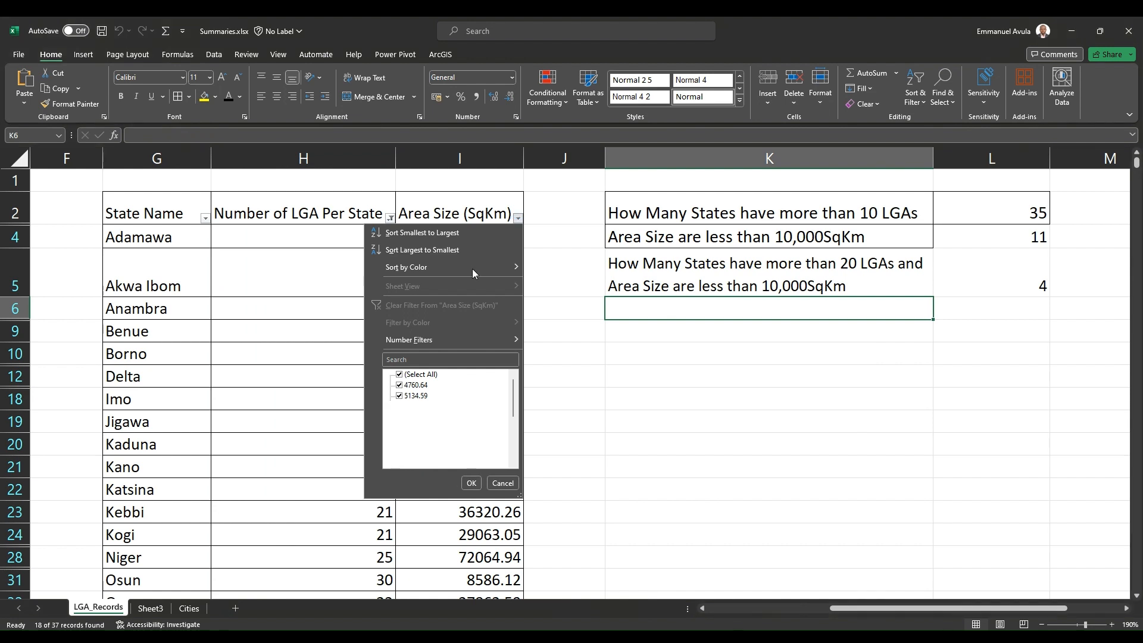
left_click(399, 374)
left_click(399, 385)
left_click(400, 396)
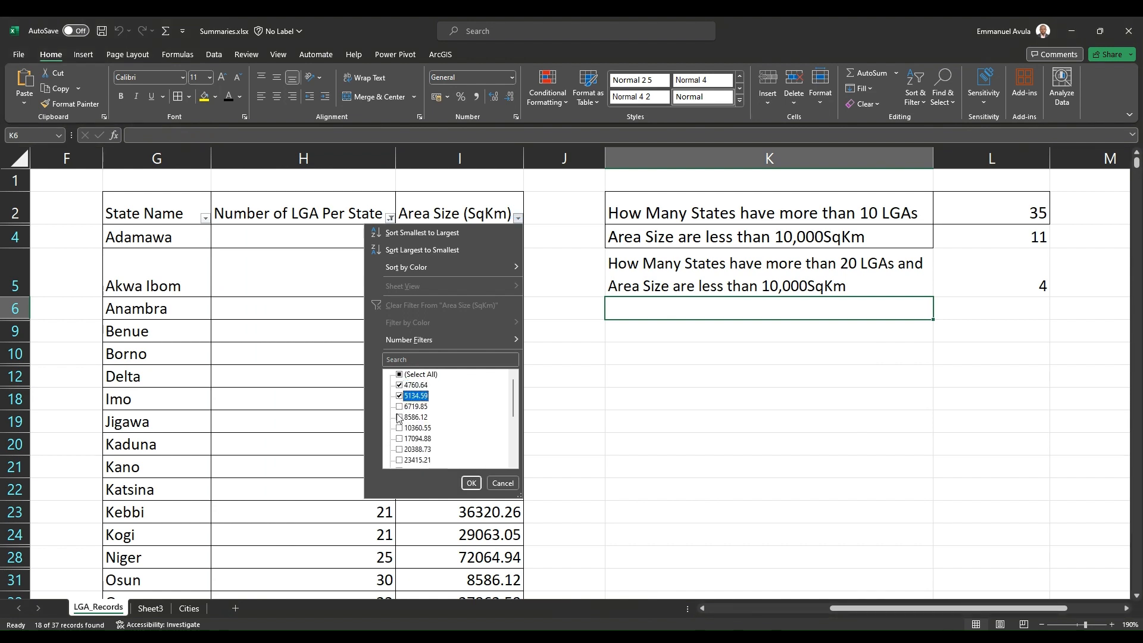
left_click(399, 407)
left_click(400, 417)
left_click(470, 483)
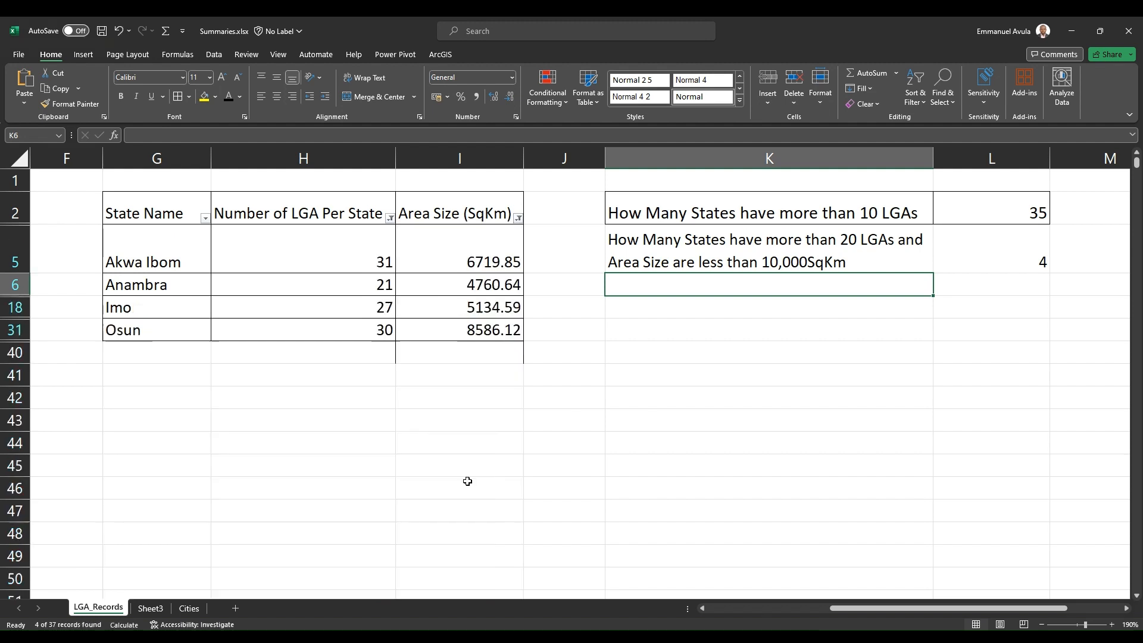
- Select the filtered area sizes in column I from row 5 to row 31, and clear the Area Size (SqKm) filter
left_click_drag(484, 263, 489, 336)
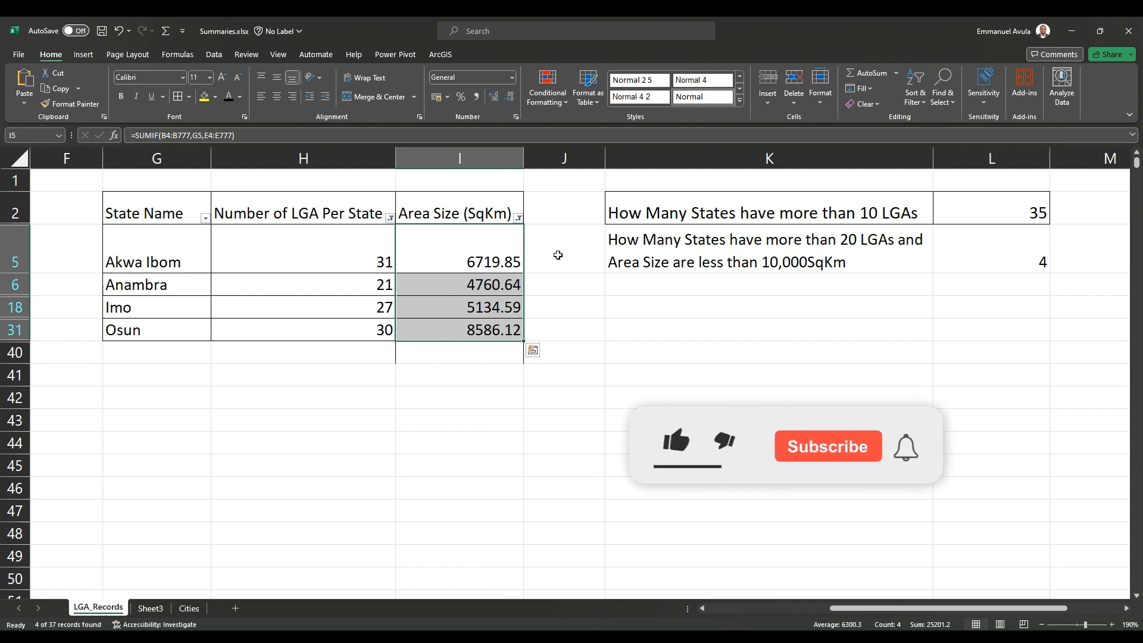
left_click(518, 217)
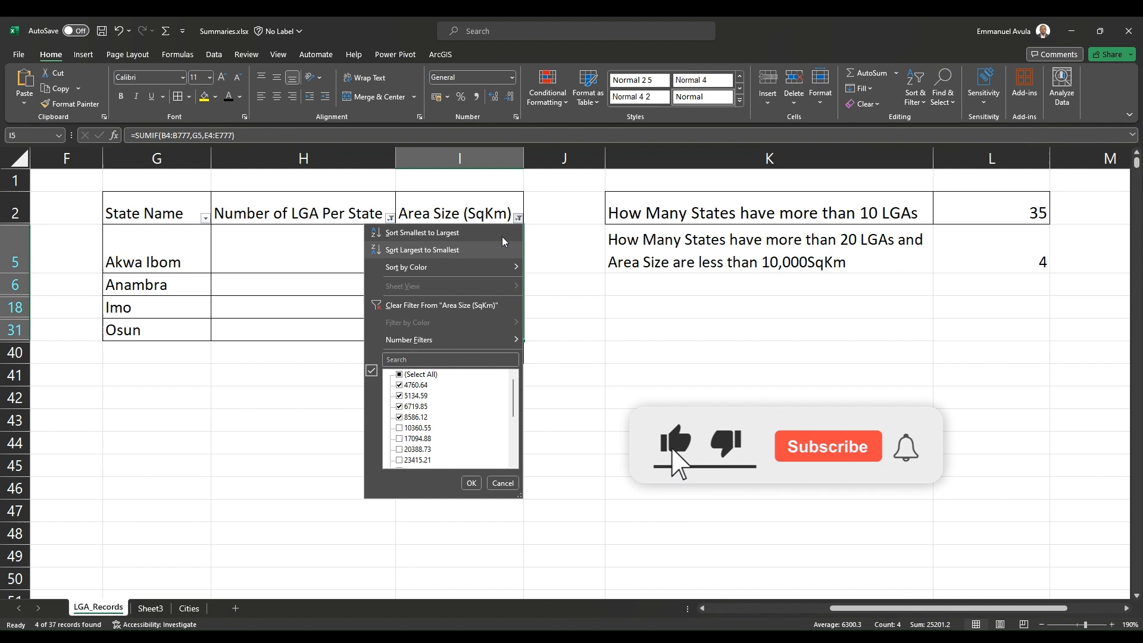
left_click(397, 305)
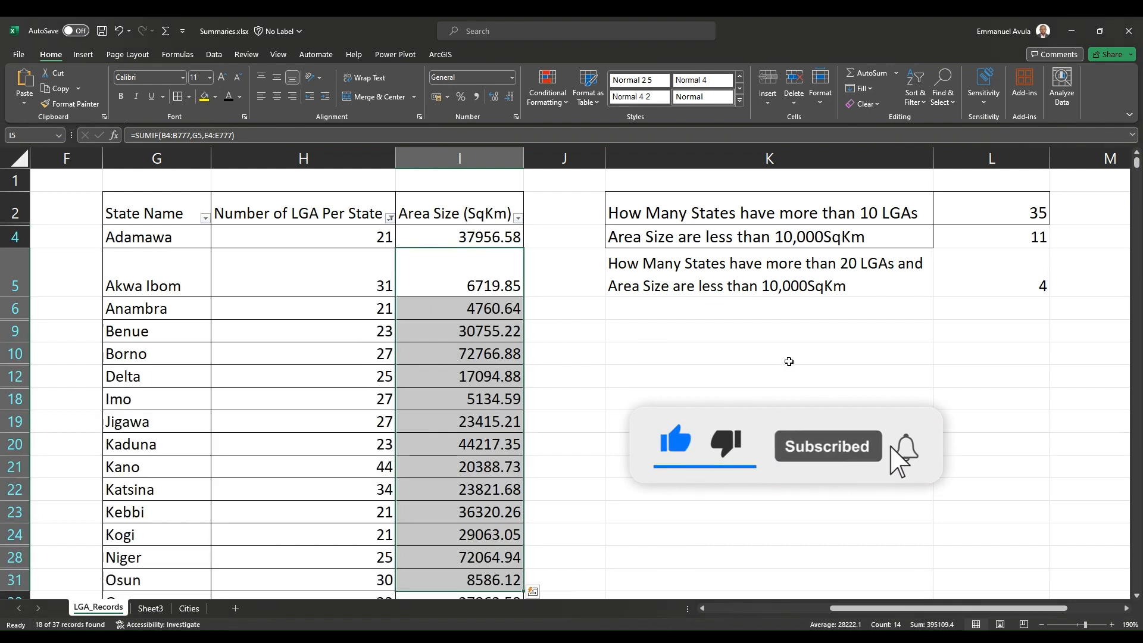